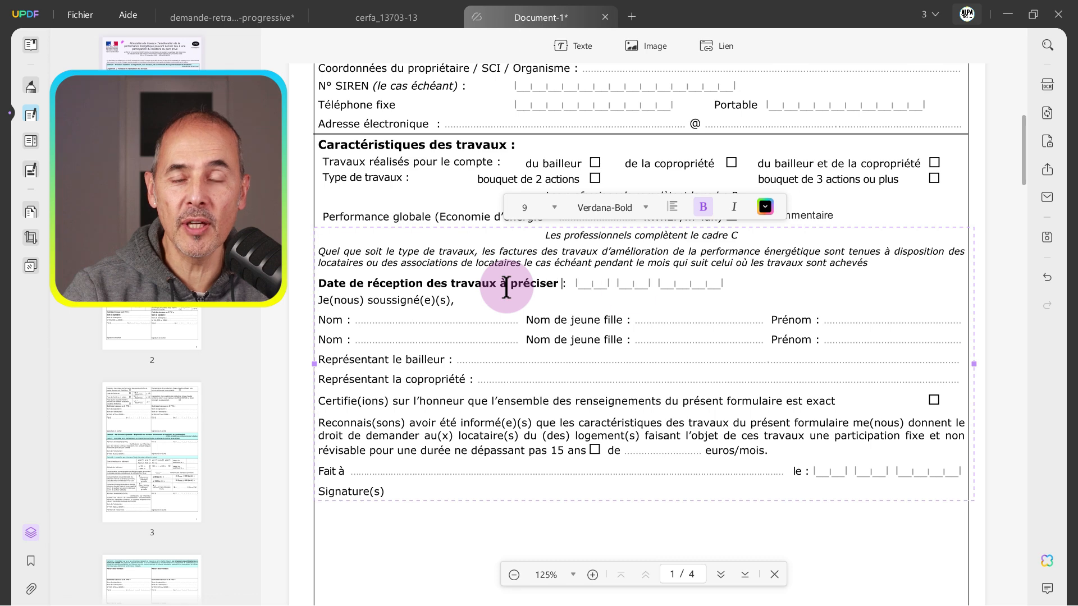
# - Open the text colour choices for "des travaux à préciser :", and delete the paragraph beginning "Reconnais(sons) avoir été informé(e)(s)"
pyautogui.moveTo(567, 283); pyautogui.dragTo(427, 284)
pyautogui.click(764, 207)
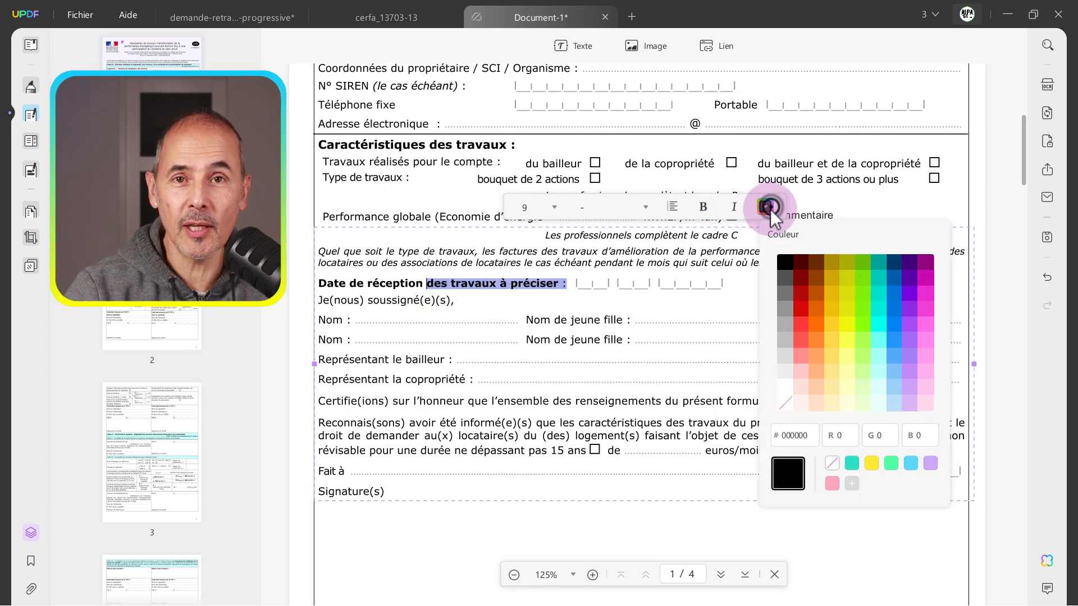
pyautogui.click(697, 336)
pyautogui.moveTo(792, 450); pyautogui.dragTo(308, 423)
pyautogui.press('Delete')
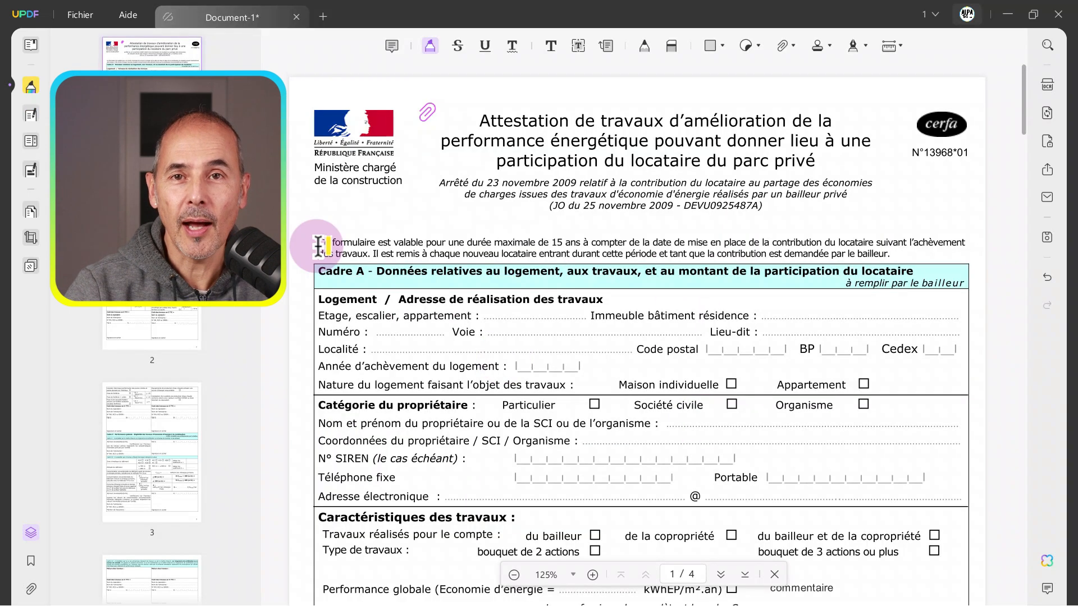
# - Highlight the introductory paragraph in yellow and add a text callout reading "à préciser" that points to the "Immeuble bâtiment résidence" line
pyautogui.moveTo(316, 243); pyautogui.dragTo(924, 254)
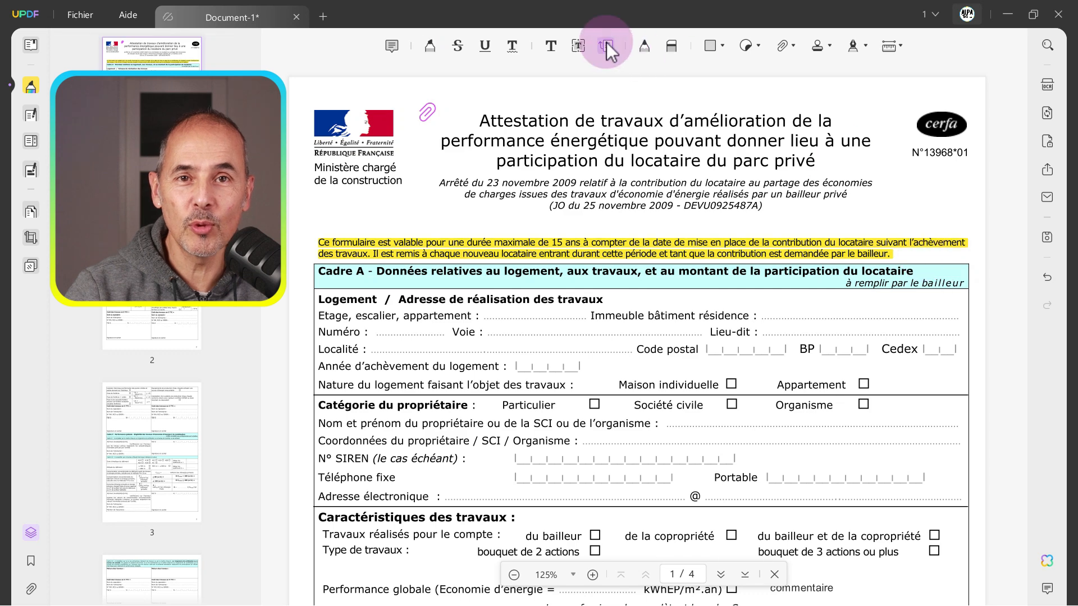
pyautogui.moveTo(819, 317)
pyautogui.mouseDown()
pyautogui.moveTo(850, 308)
pyautogui.moveTo(908, 216)
pyautogui.mouseUp()
pyautogui.write('à pré')
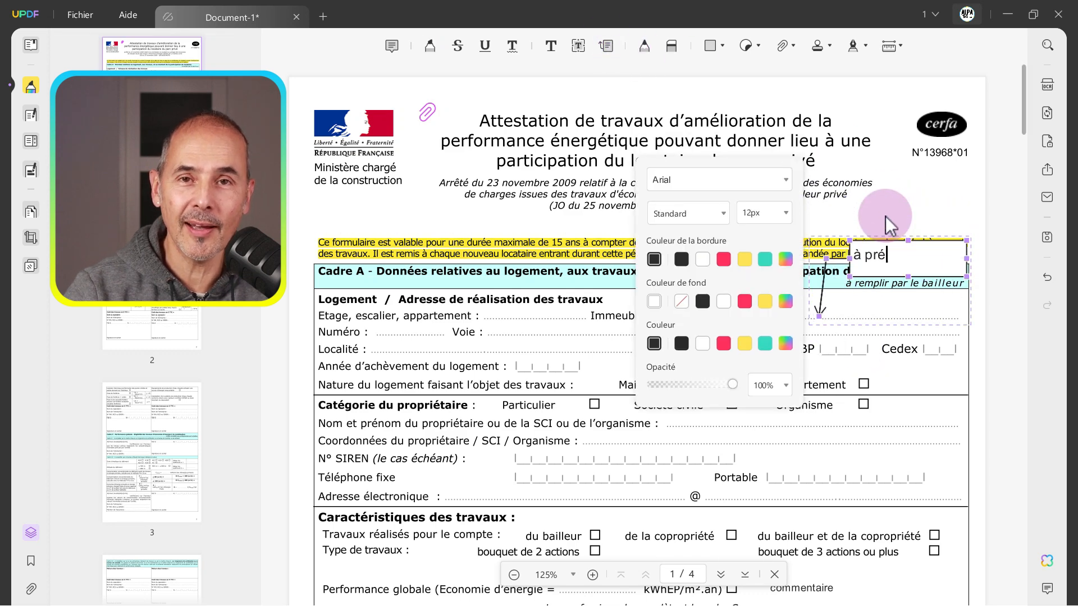
pyautogui.write('ciser')
pyautogui.click(886, 216)
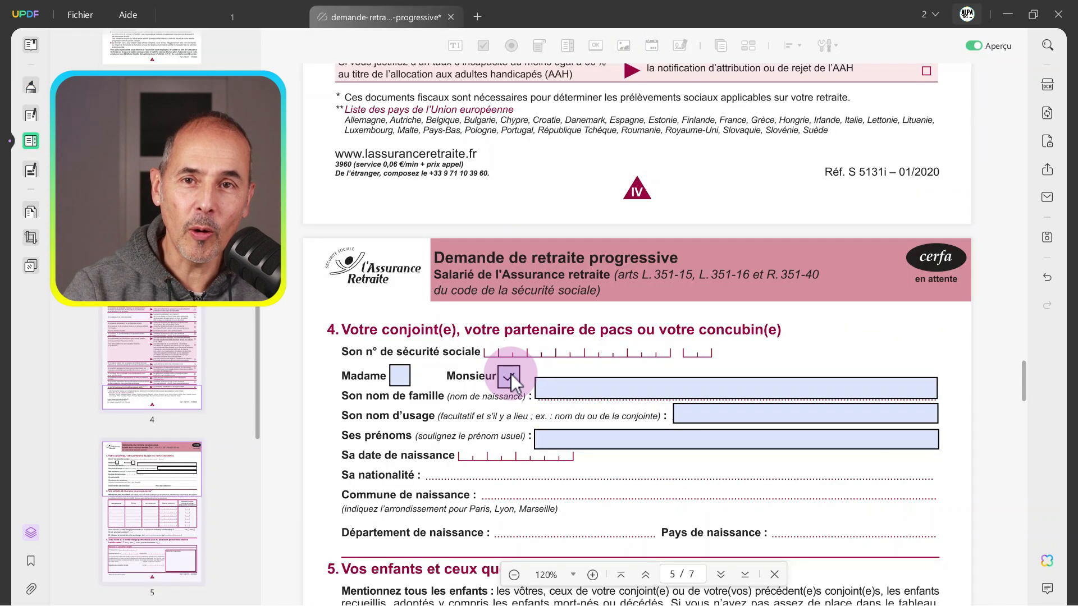
# - Fill in a name field in section 4 of the retirement form with the partner's name
pyautogui.write('Alain')
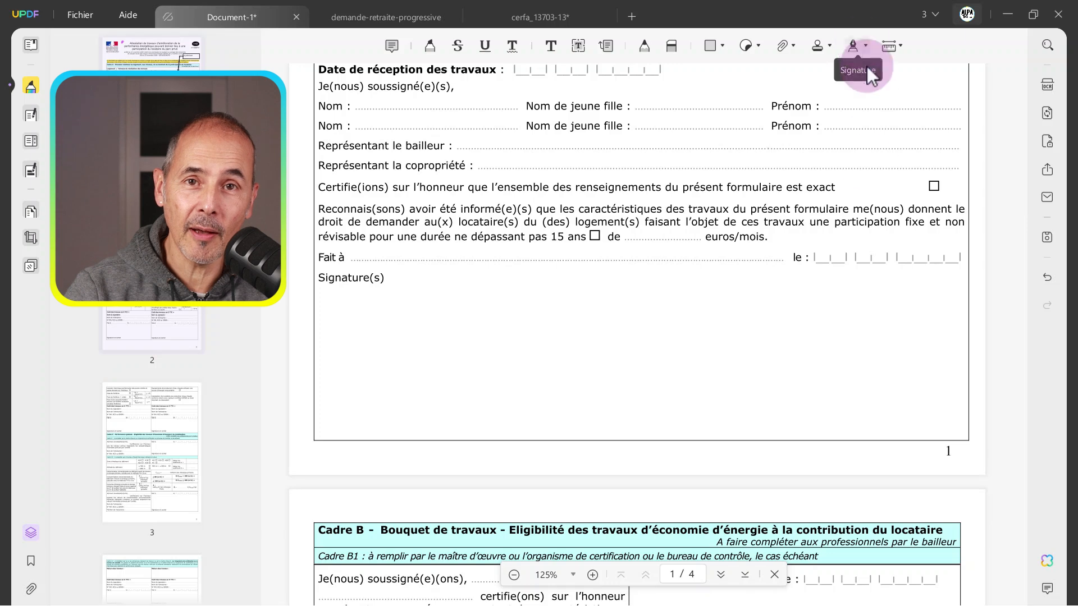
# - Place the saved cloud signature below "Signature(s)" on page 1 of Document-1 and resize it
pyautogui.click(853, 46)
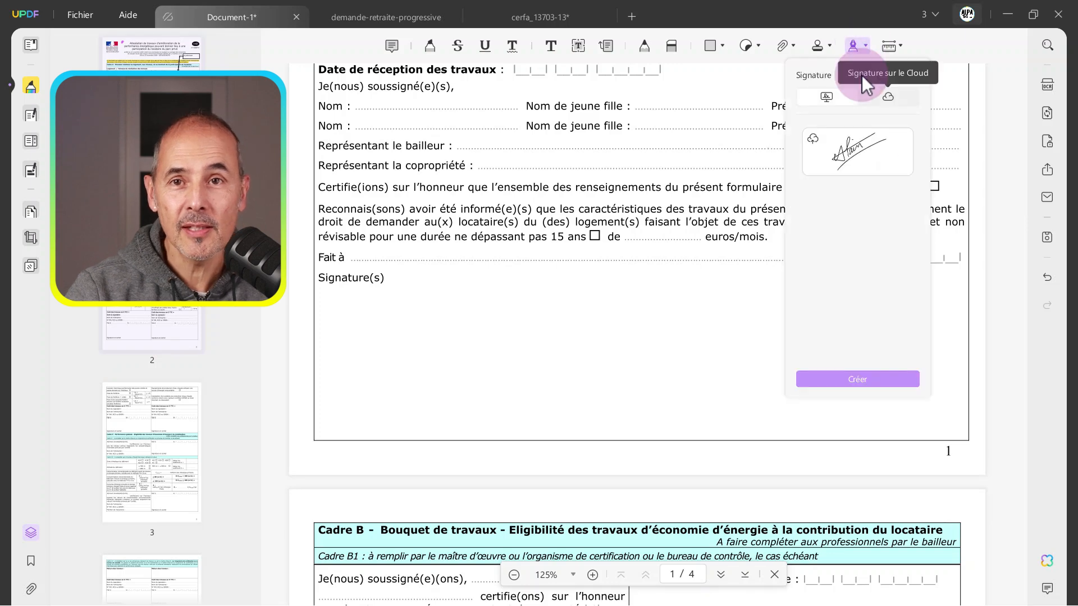
pyautogui.click(834, 158)
pyautogui.click(388, 348)
pyautogui.moveTo(481, 408); pyautogui.dragTo(397, 356)
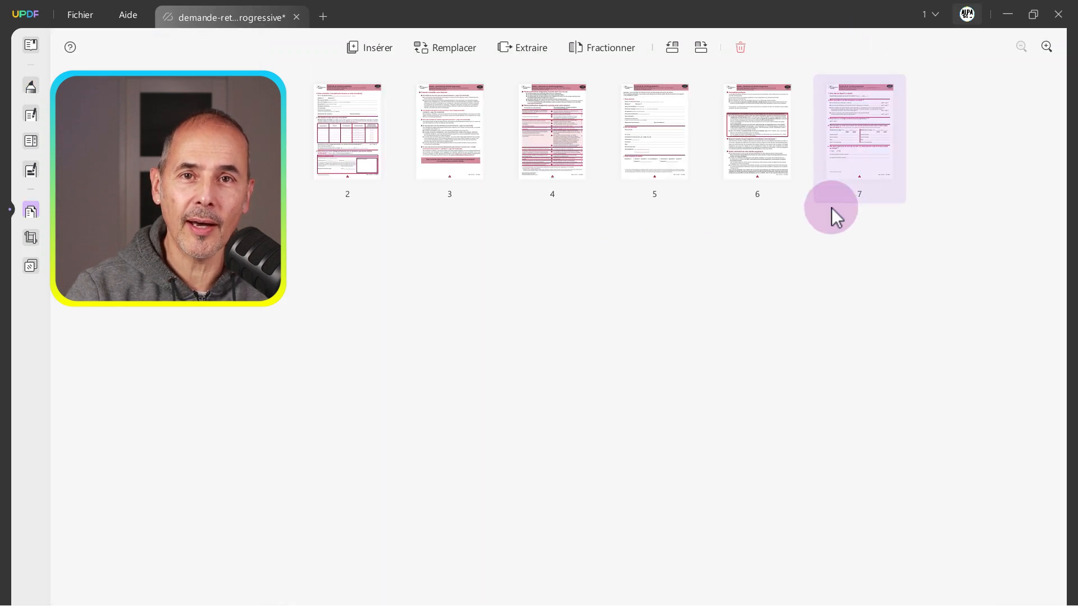
# - Move pages to new positions in the demande-retraite-progressive page order and delete a selection of several pages
pyautogui.moveTo(781, 168); pyautogui.dragTo(461, 169)
pyautogui.moveTo(368, 173); pyautogui.dragTo(775, 169)
pyautogui.click(577, 194)
pyautogui.keyDown('ctrl'); pyautogui.click(424, 89); pyautogui.keyUp('ctrl')
pyautogui.click(741, 49)
pyautogui.click(687, 222)
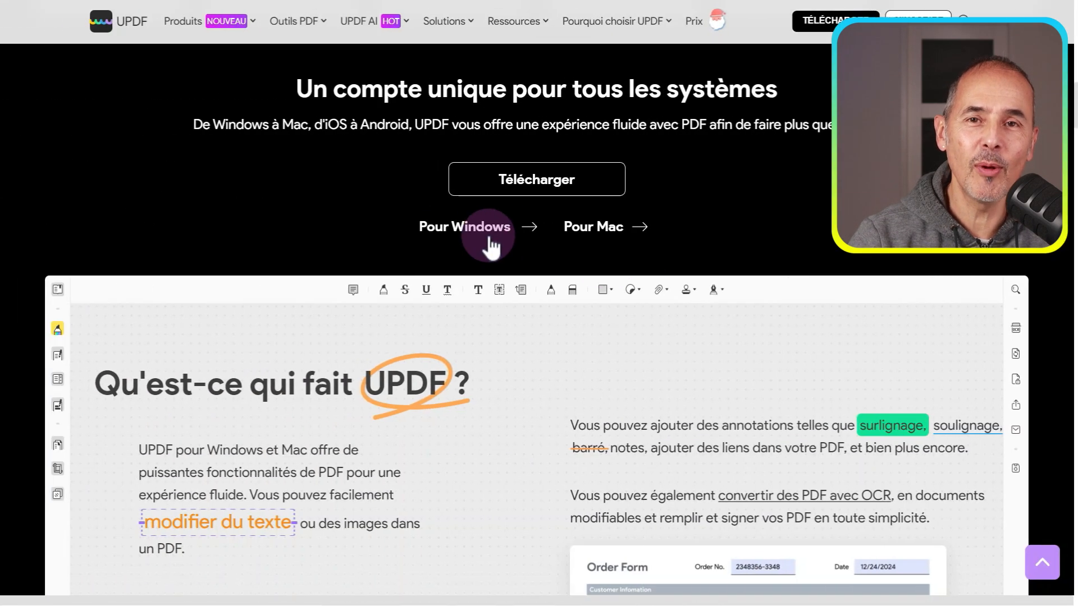
pyautogui.scroll(-10, 1051, 230)
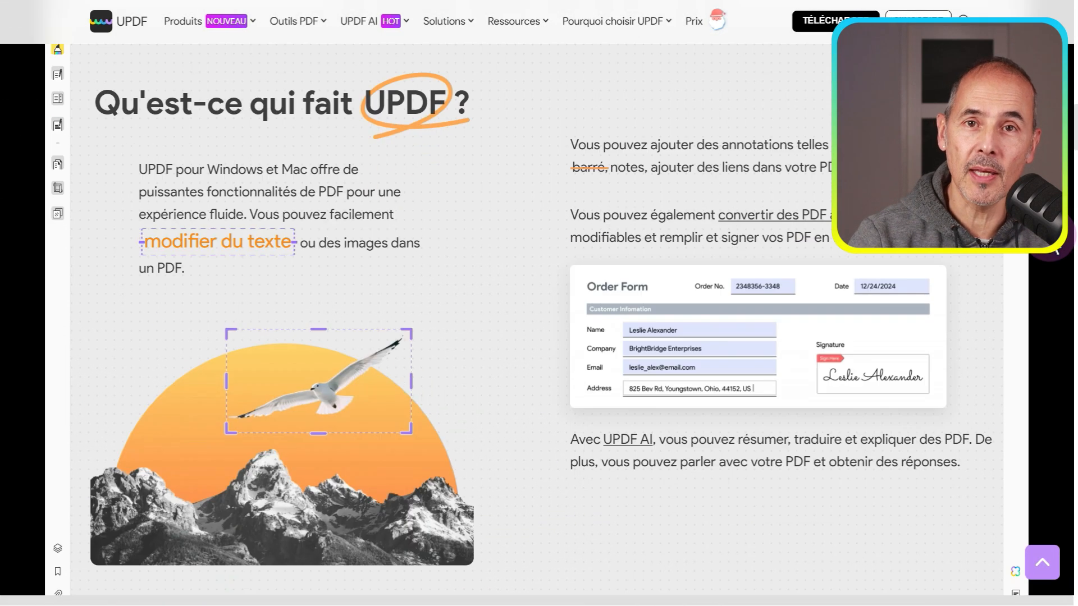
pyautogui.scroll(-6, 1054, 239)
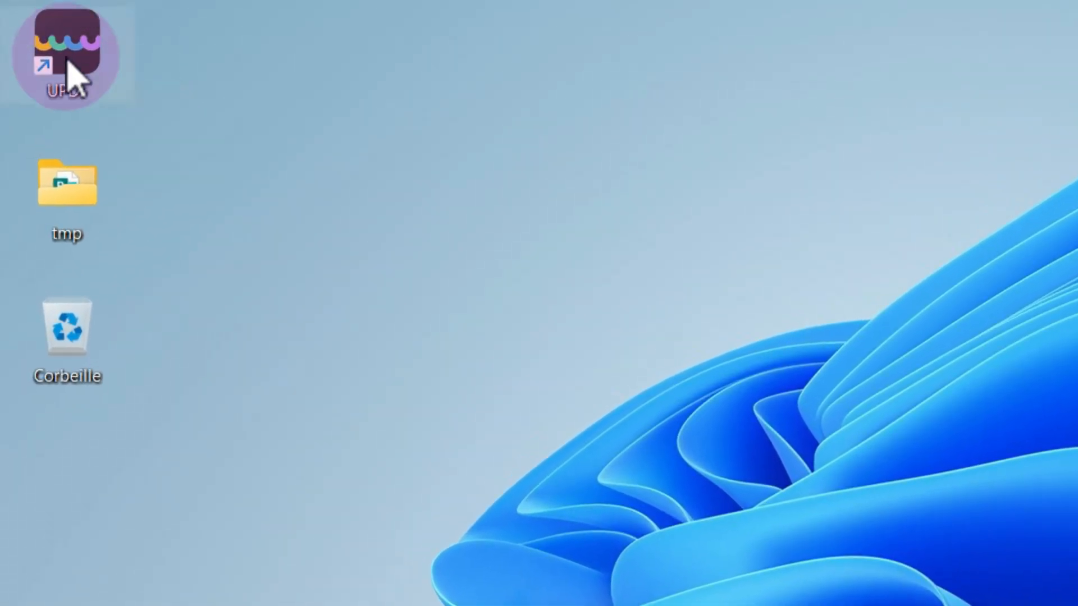
# - Launch UPDF from the desktop and open Document-1.pdf from the Documents UPDF folder
pyautogui.doubleClick(47, 36)
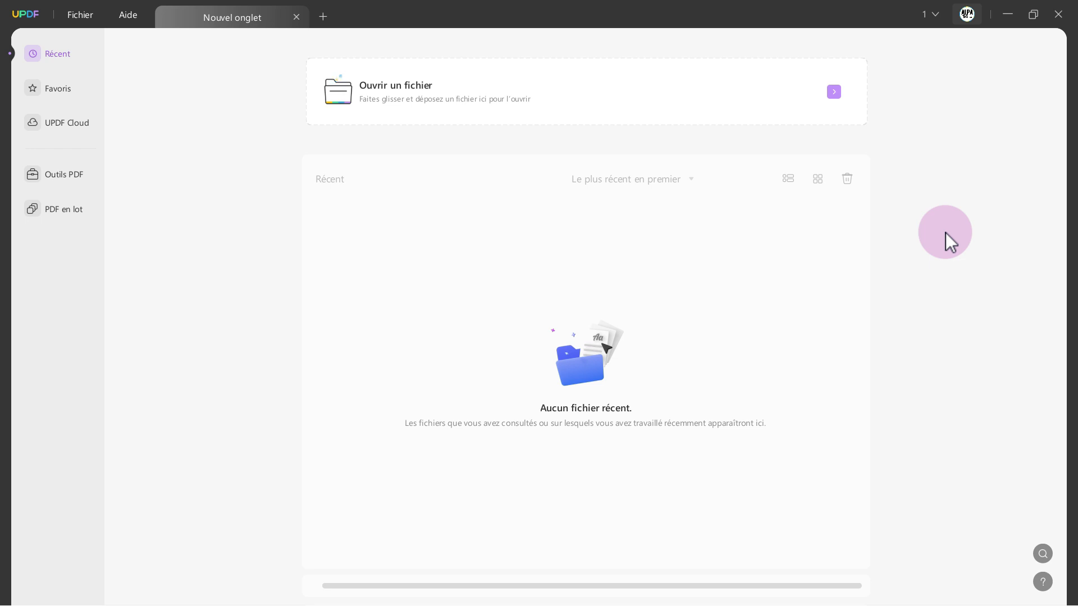
pyautogui.click(450, 94)
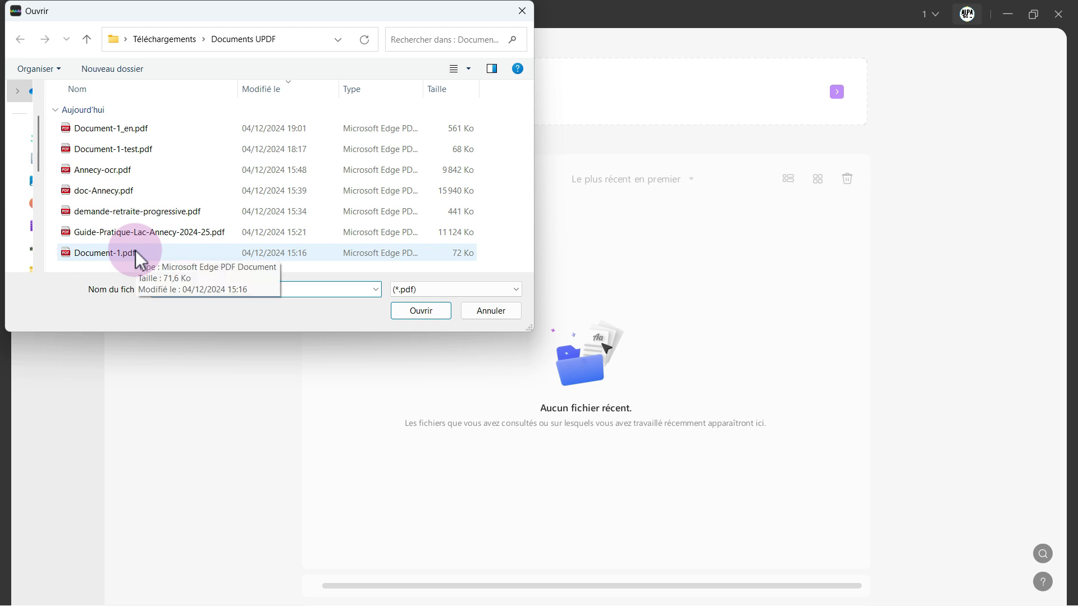
pyautogui.click(86, 257)
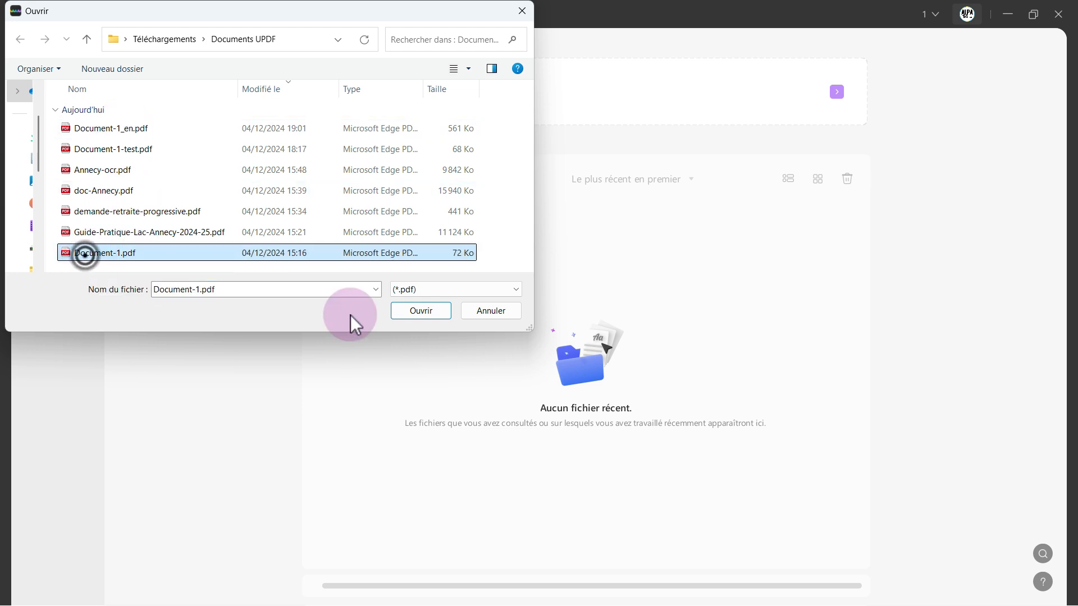
pyautogui.click(429, 314)
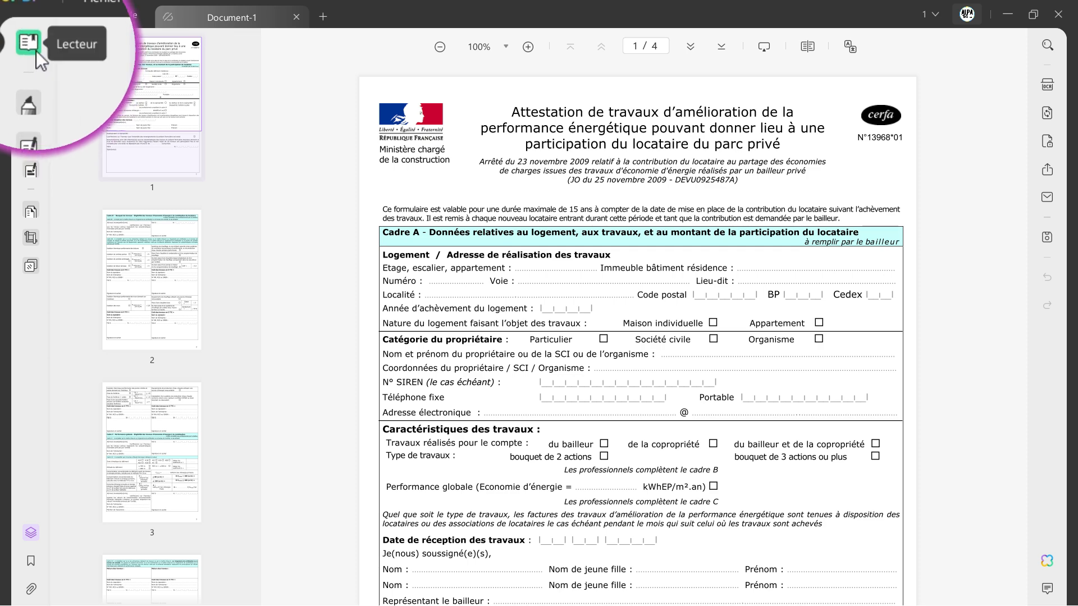
# - Look through the pages of Document-1 in reader mode and return to the start of page 1
pyautogui.scroll(-1, 522, 227)
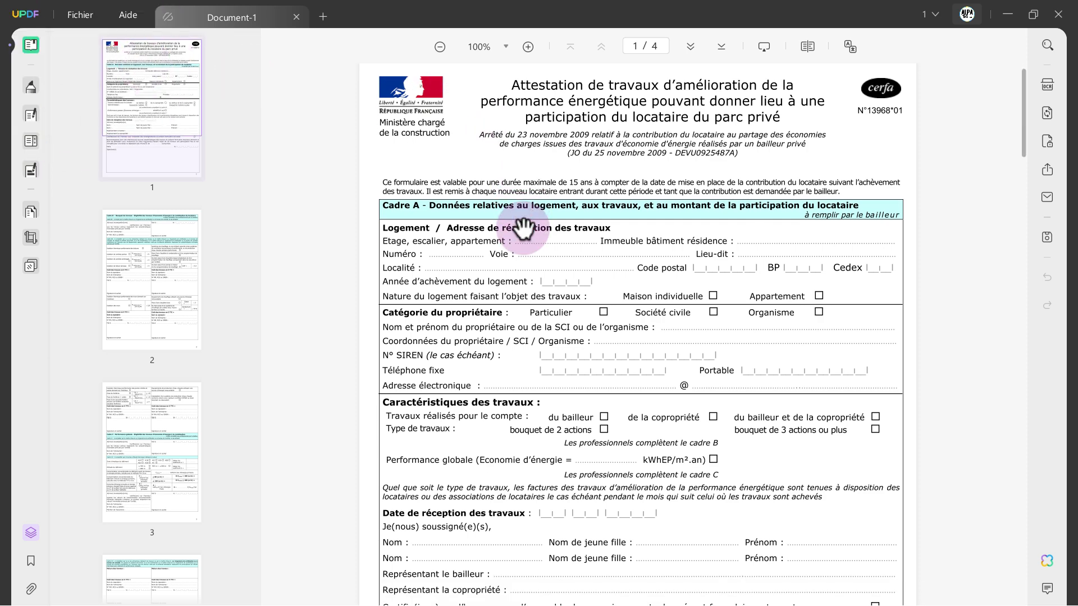
pyautogui.scroll(-20, 522, 227)
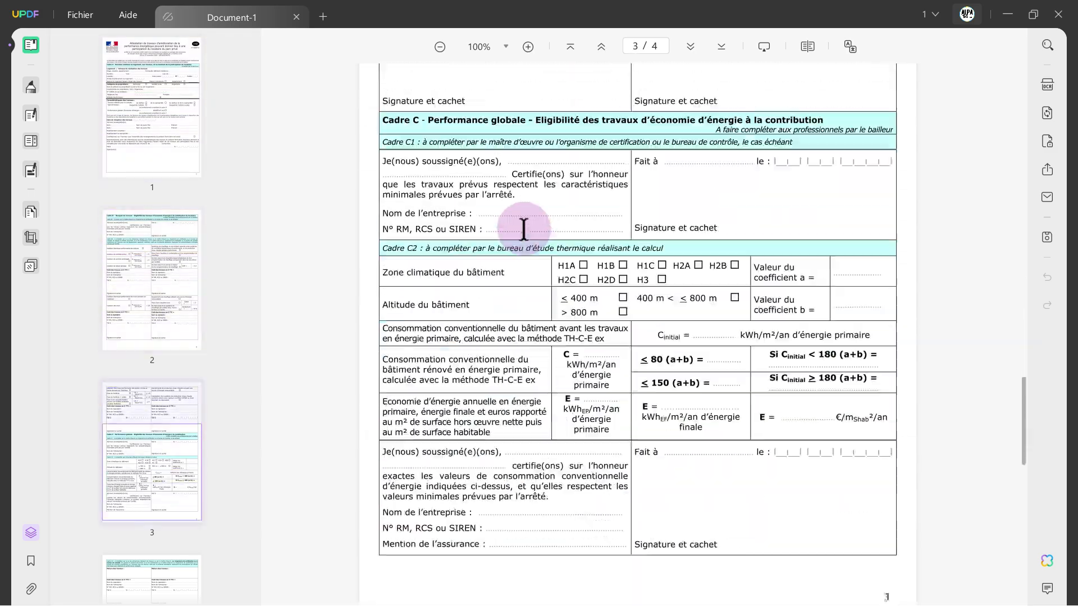
pyautogui.scroll(-5, 524, 229)
pyautogui.scroll(15, 523, 229)
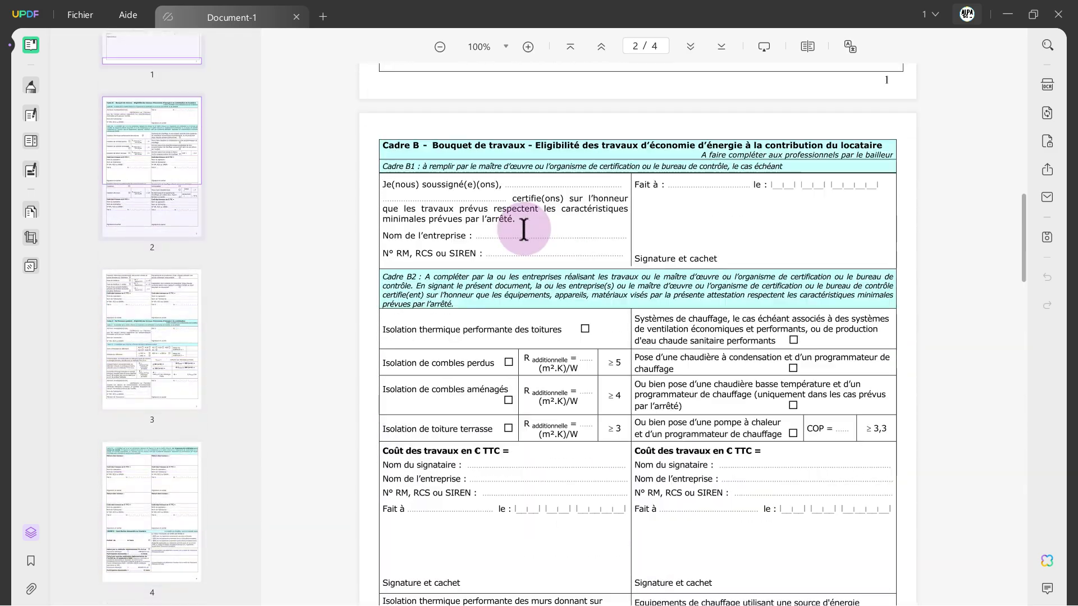
pyautogui.scroll(10, 523, 229)
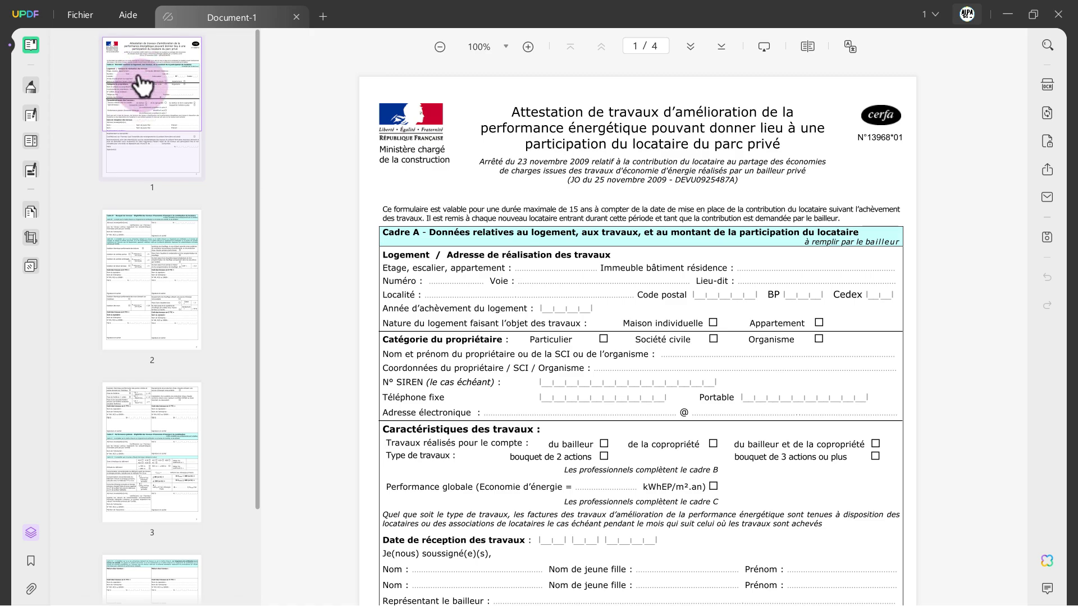
pyautogui.scroll(-10, 641, 297)
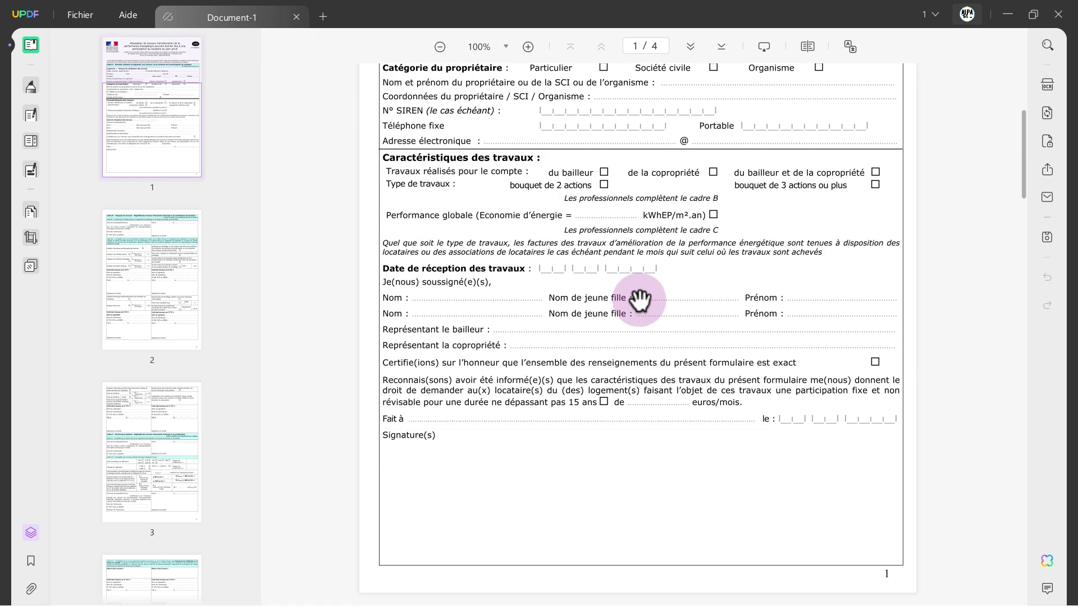
pyautogui.scroll(10, 638, 298)
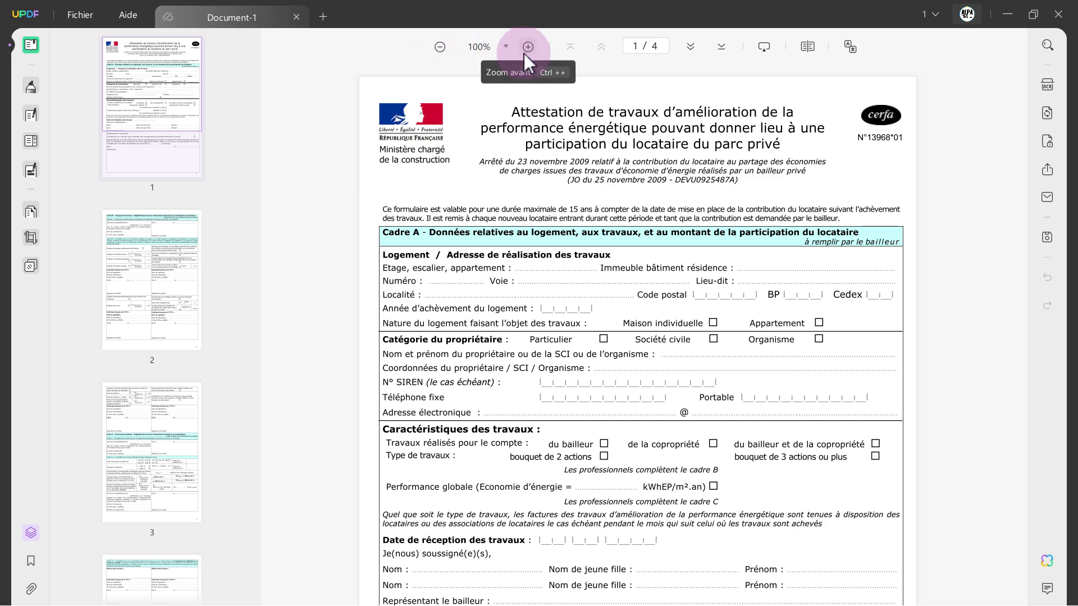
# - View the document at 50% zoom, and set the zoom back to 100%
pyautogui.click(500, 49)
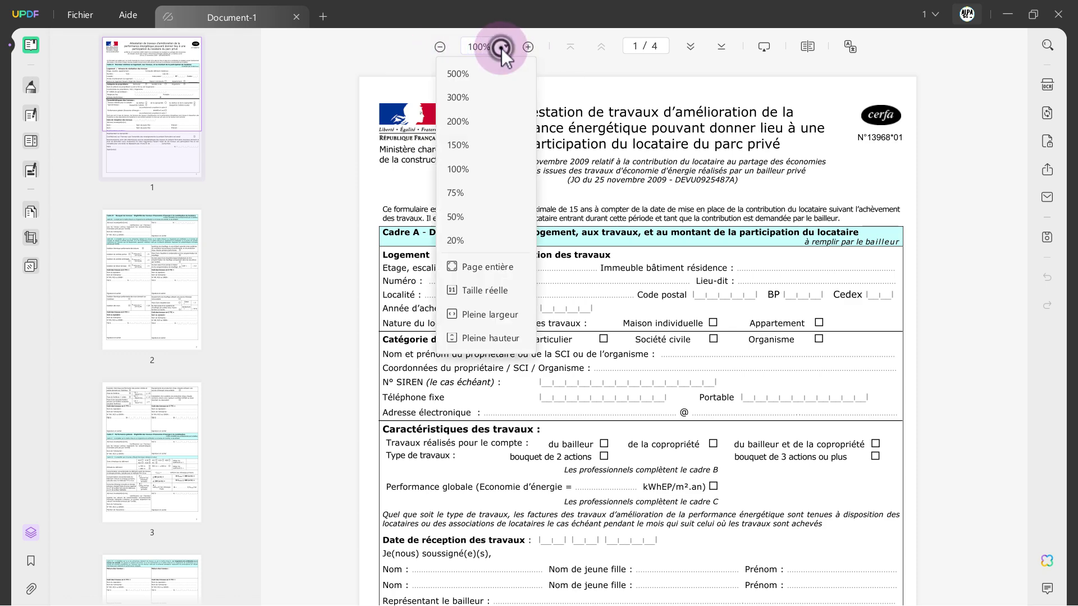
pyautogui.click(481, 215)
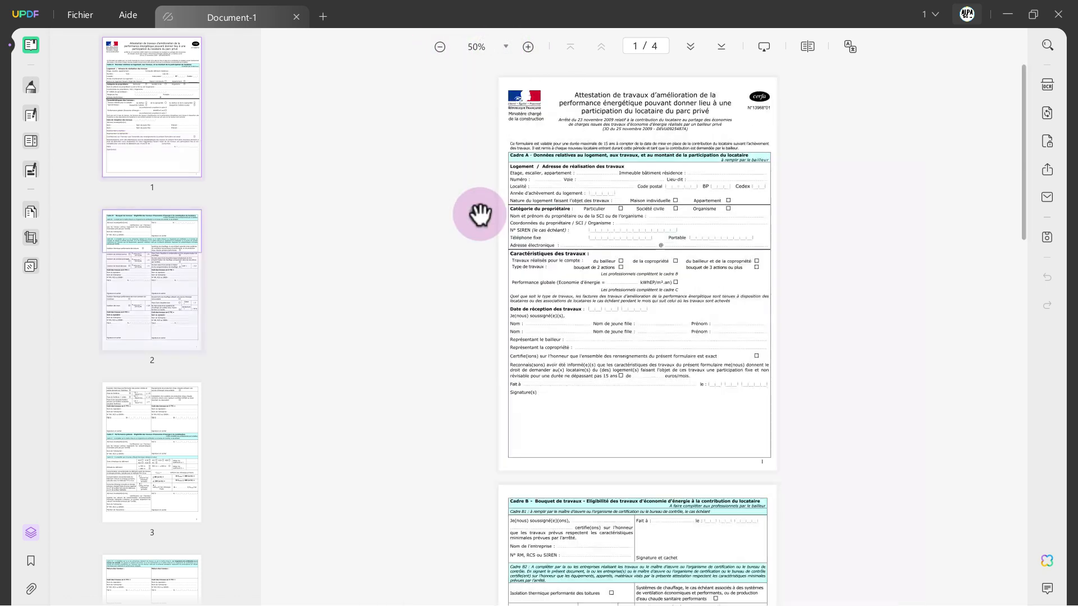
pyautogui.click(508, 47)
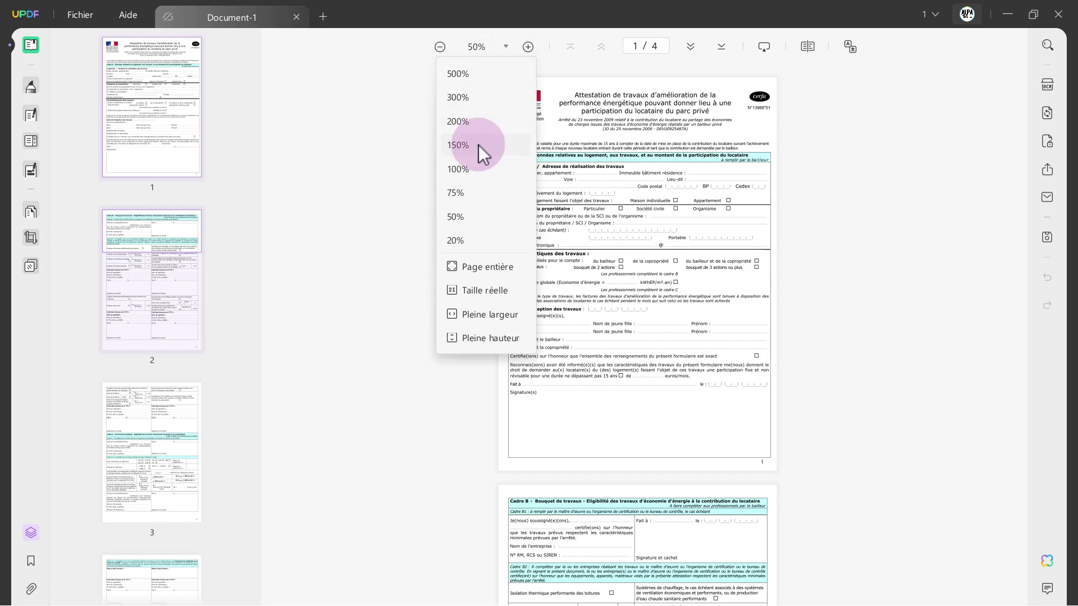
pyautogui.click(477, 169)
pyautogui.scroll(5, 553, 160)
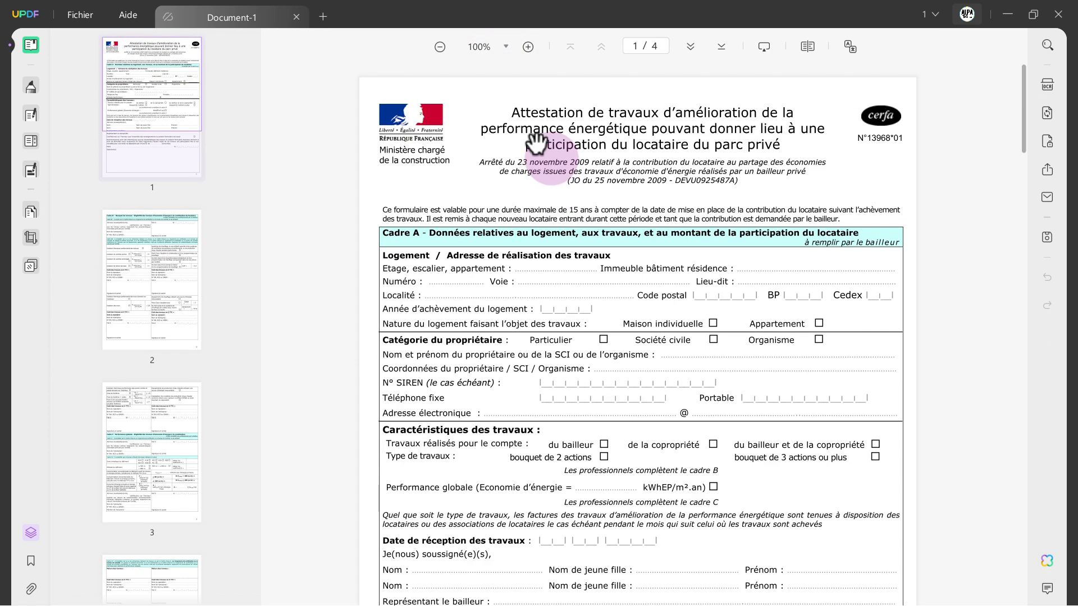
# - Page forward two pages to page 3 and return to page 1
pyautogui.click(690, 47)
pyautogui.click(688, 49)
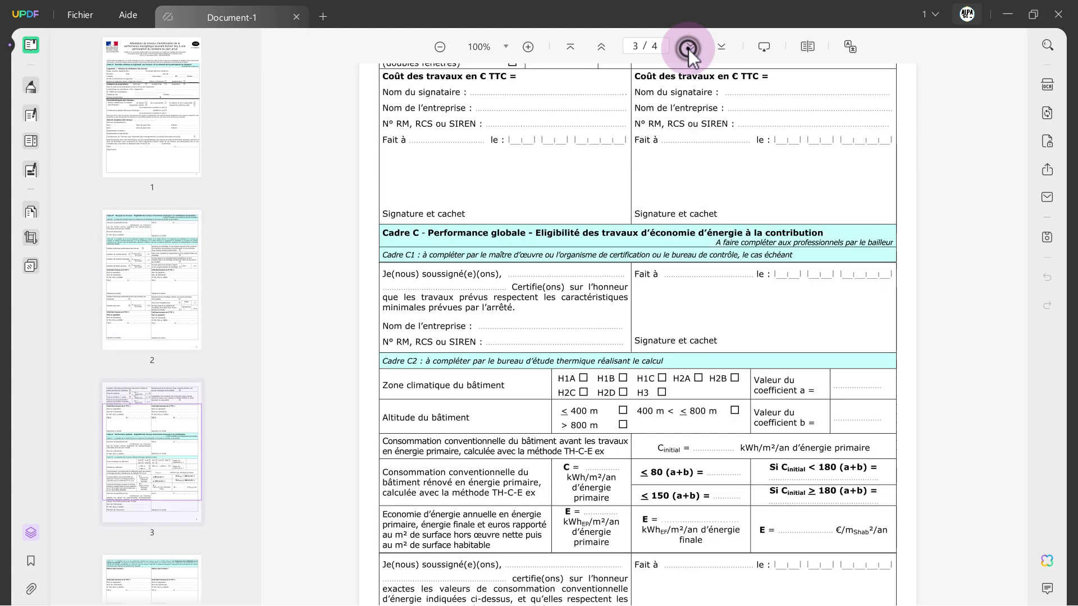
pyautogui.click(600, 49)
pyautogui.click(601, 49)
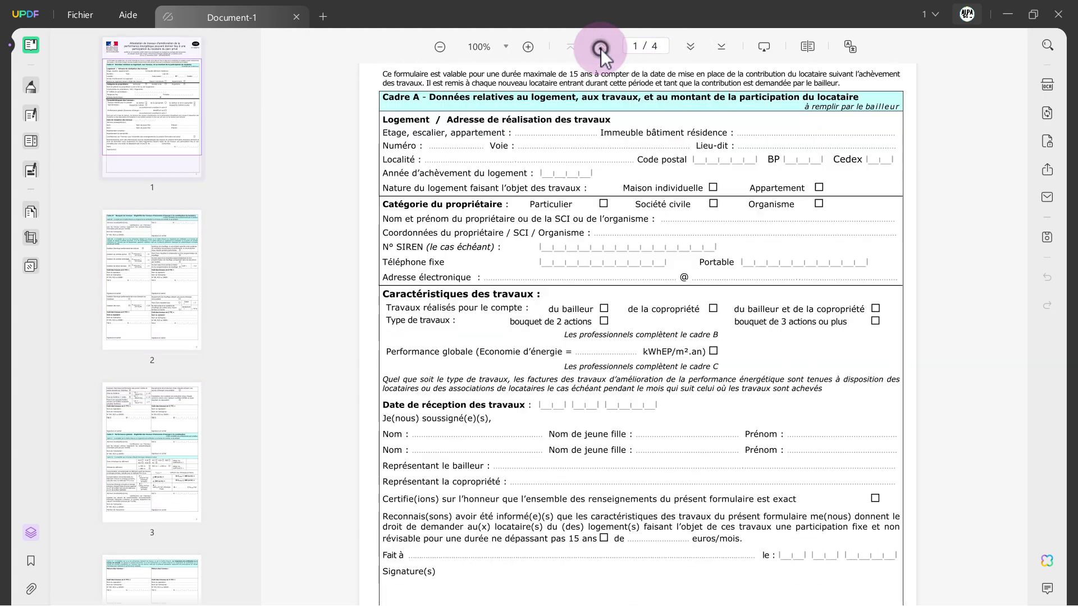
# - Preview the document as a slideshow, leave the presentation, and enlarge the page view to 125%
pyautogui.click(763, 46)
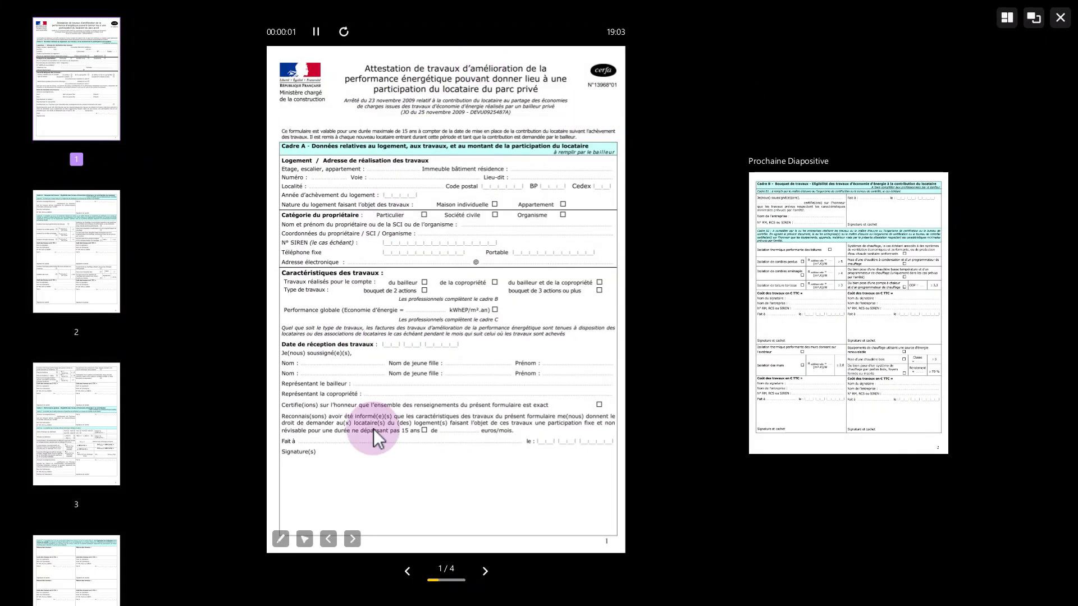
pyautogui.press('Escape')
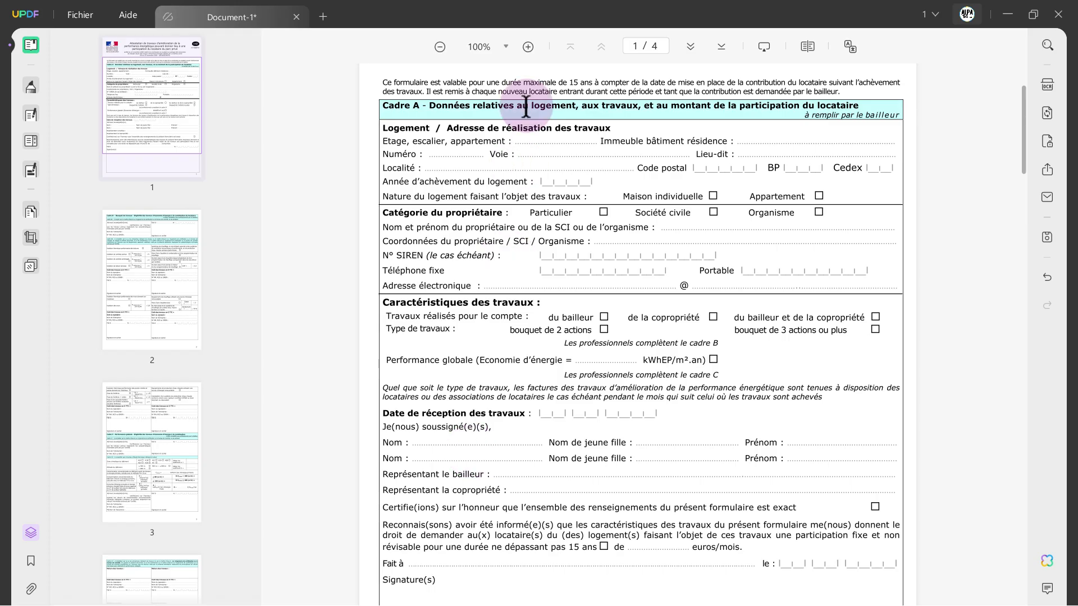
pyautogui.click(528, 47)
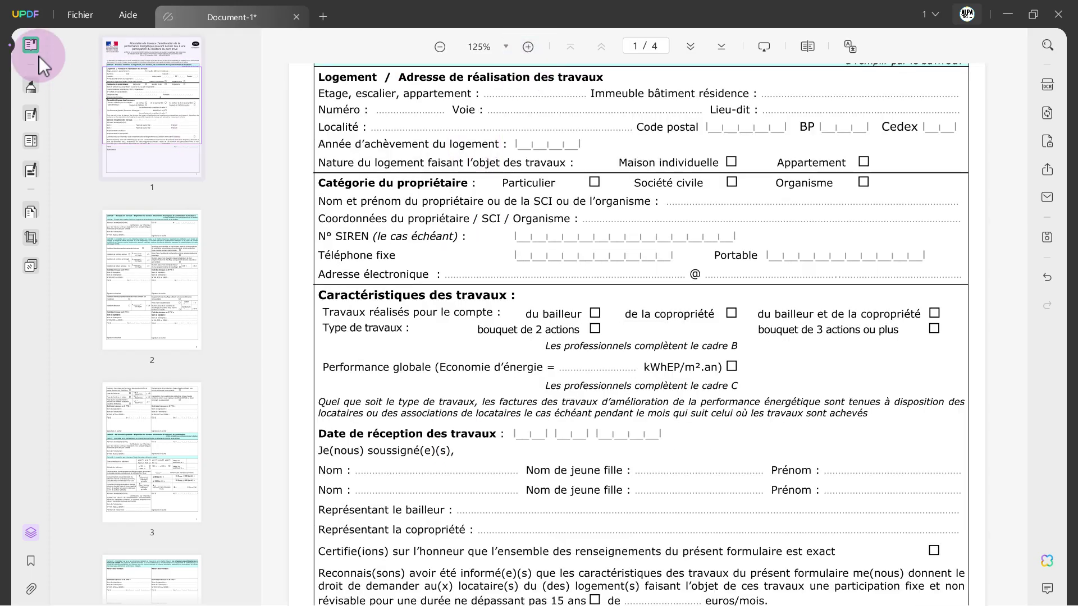
# - Add a sticky note reading "adresse professionnelle" just above the "Adresse électronique" line in comment mode, and close it
pyautogui.click(32, 85)
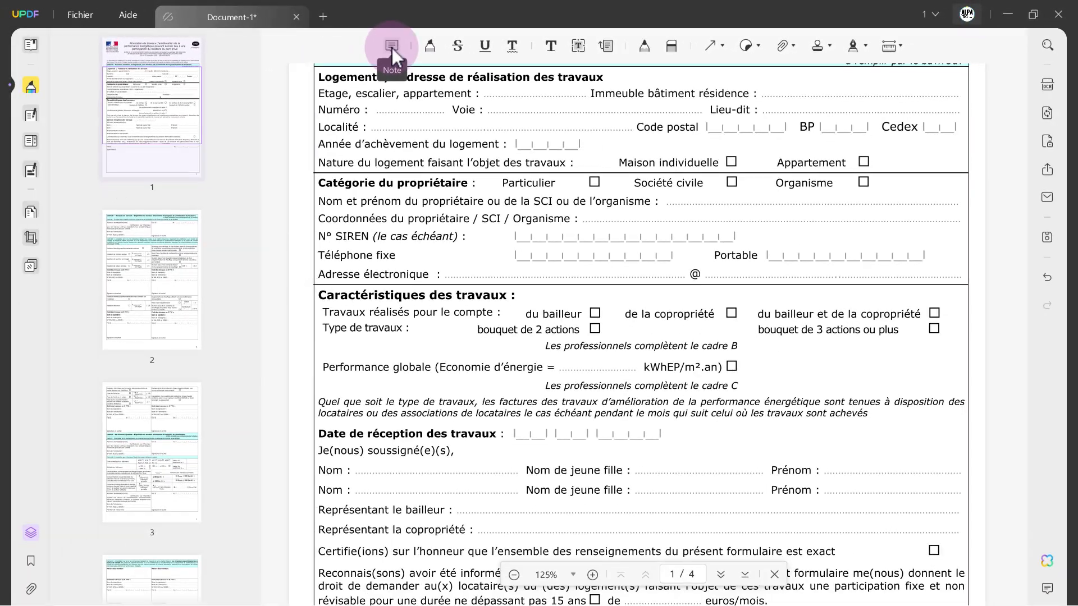
pyautogui.click(392, 48)
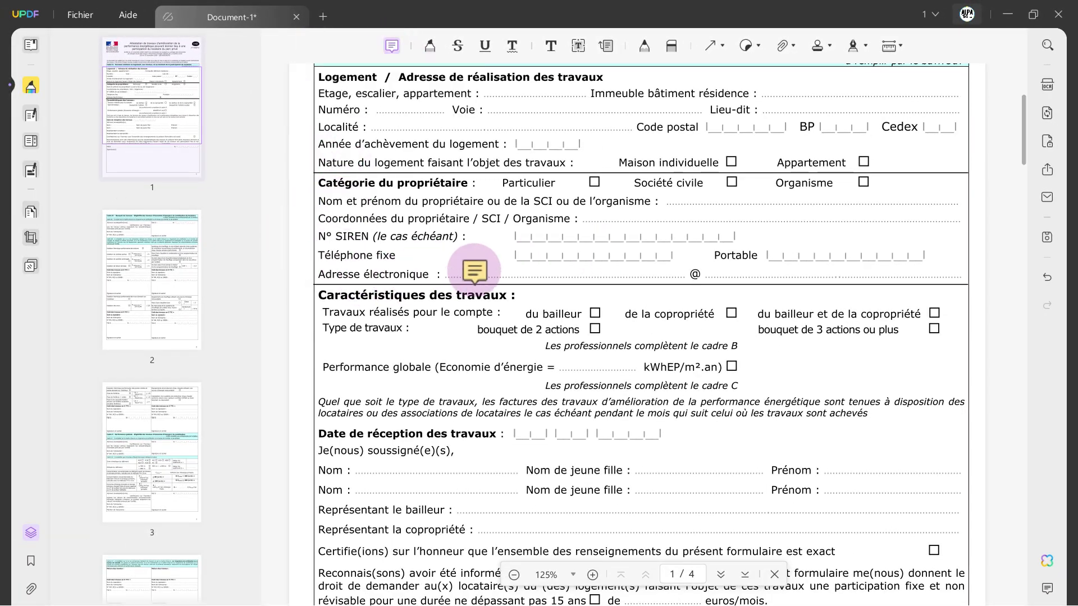
pyautogui.click(482, 267)
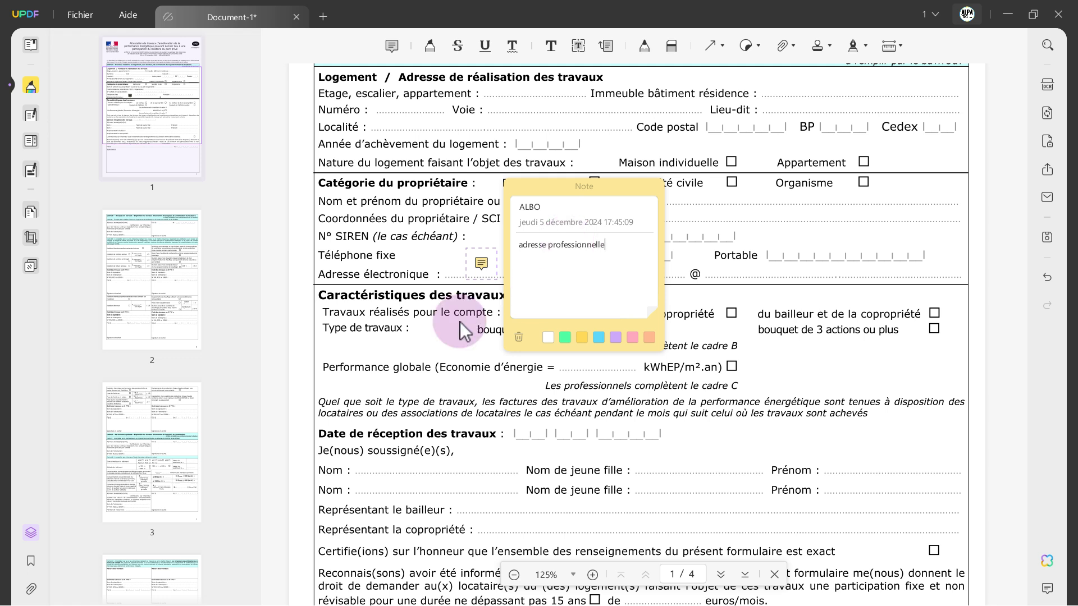
pyautogui.click(439, 257)
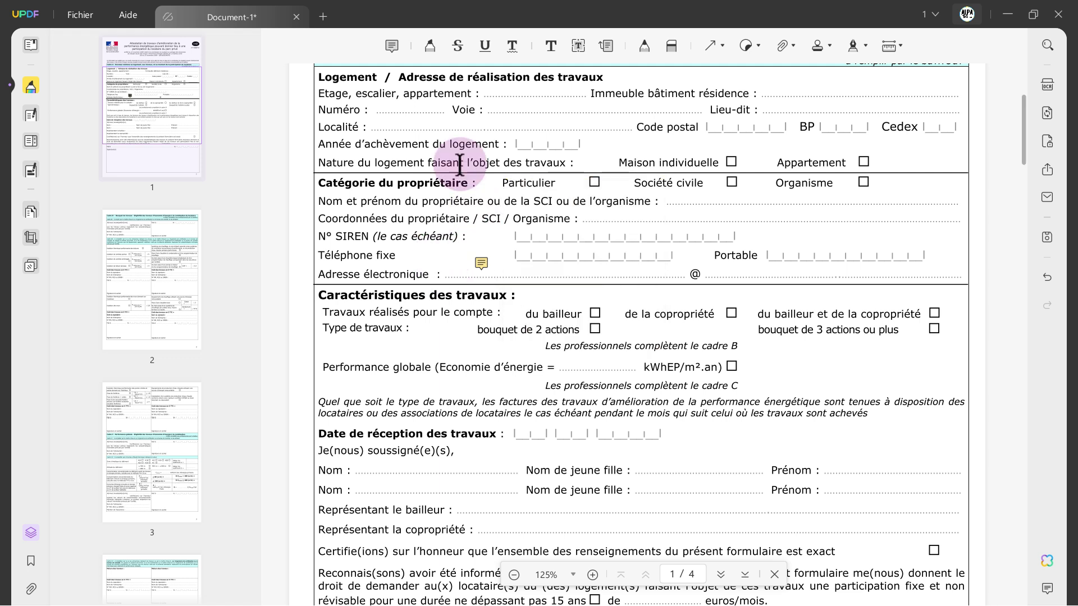
pyautogui.moveTo(481, 261)
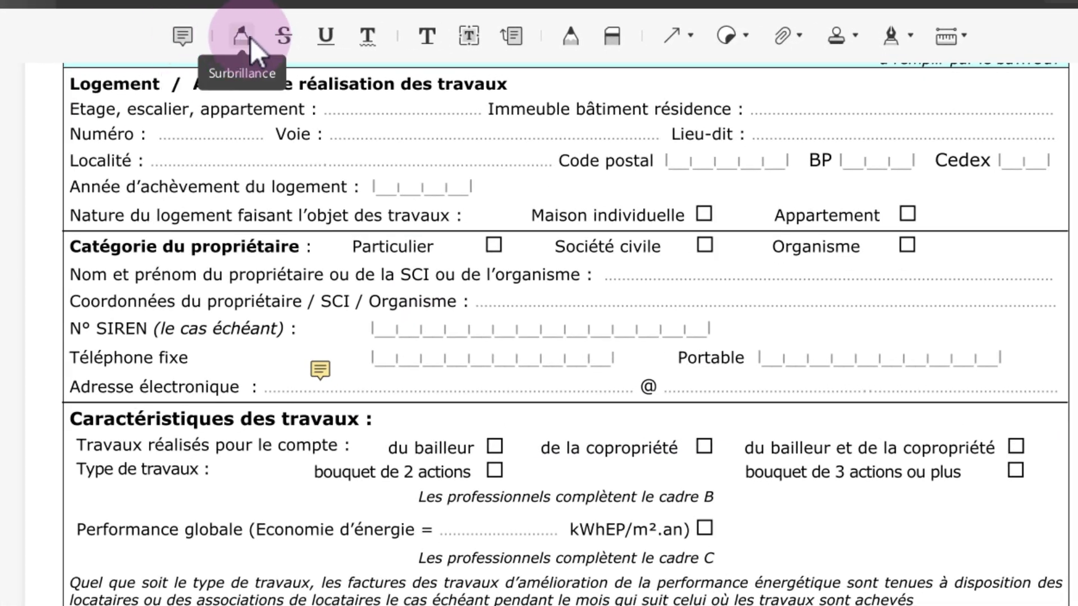
# - Highlight "Année d'achèvement" in yellow and "Nom et prénom" in blue
pyautogui.click(248, 38)
pyautogui.moveTo(74, 187); pyautogui.dragTo(242, 189)
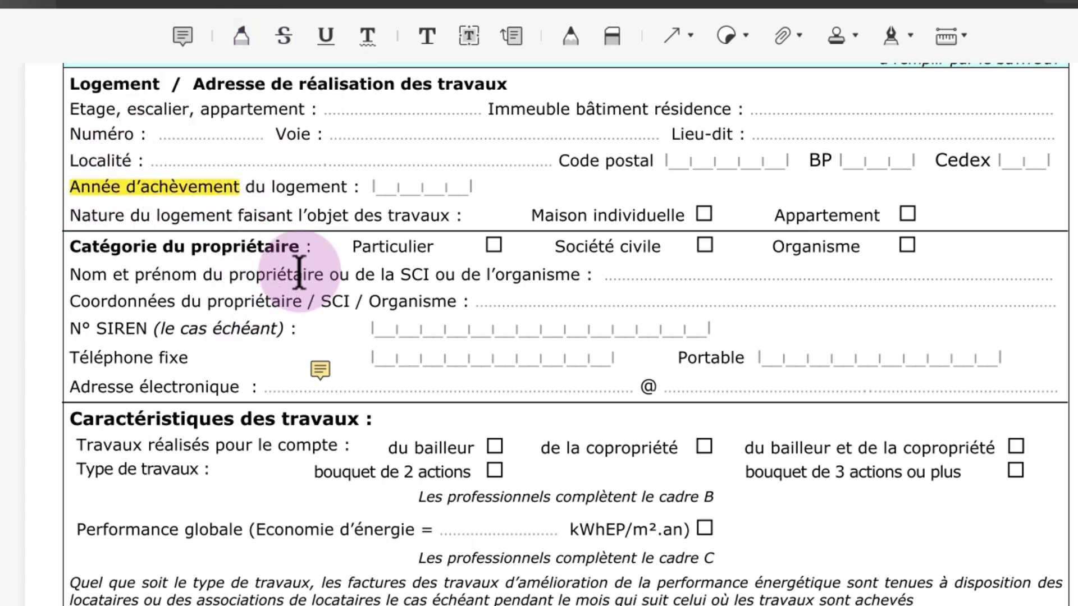
pyautogui.moveTo(71, 275); pyautogui.dragTo(193, 276)
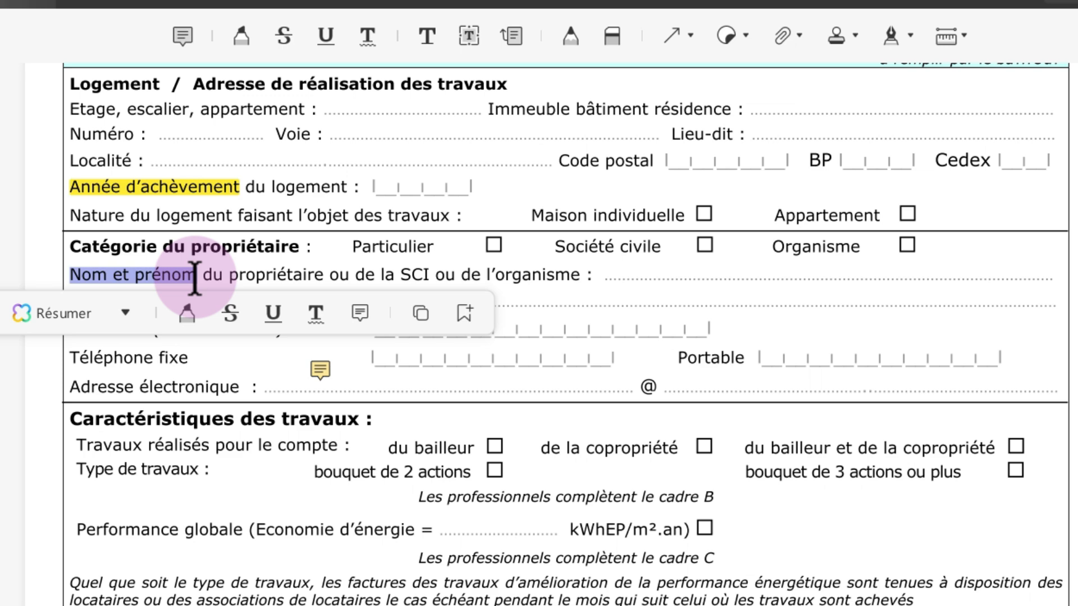
pyautogui.click(187, 314)
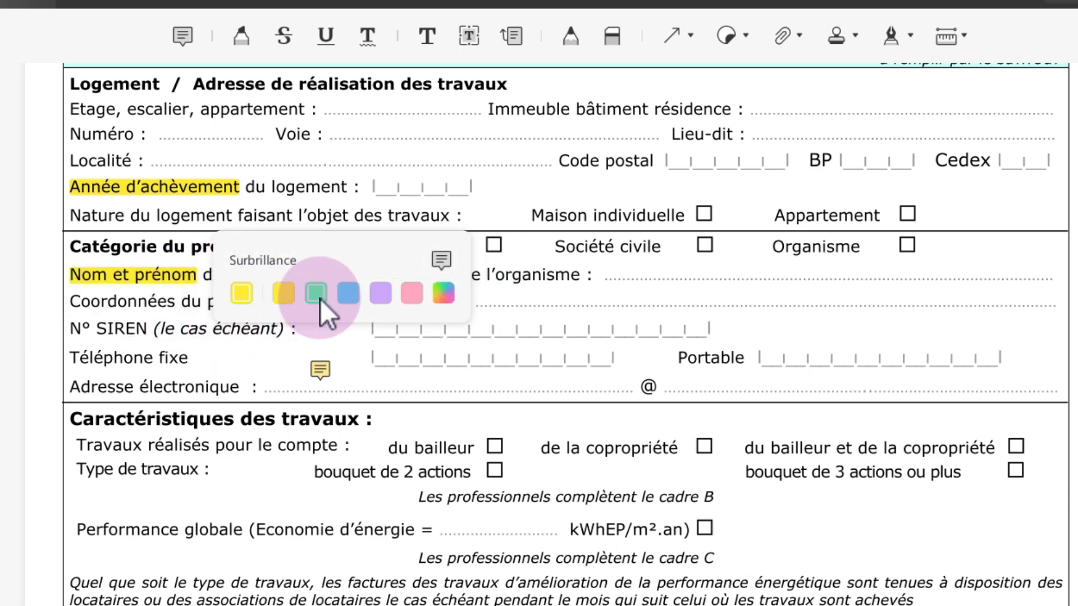
pyautogui.click(345, 297)
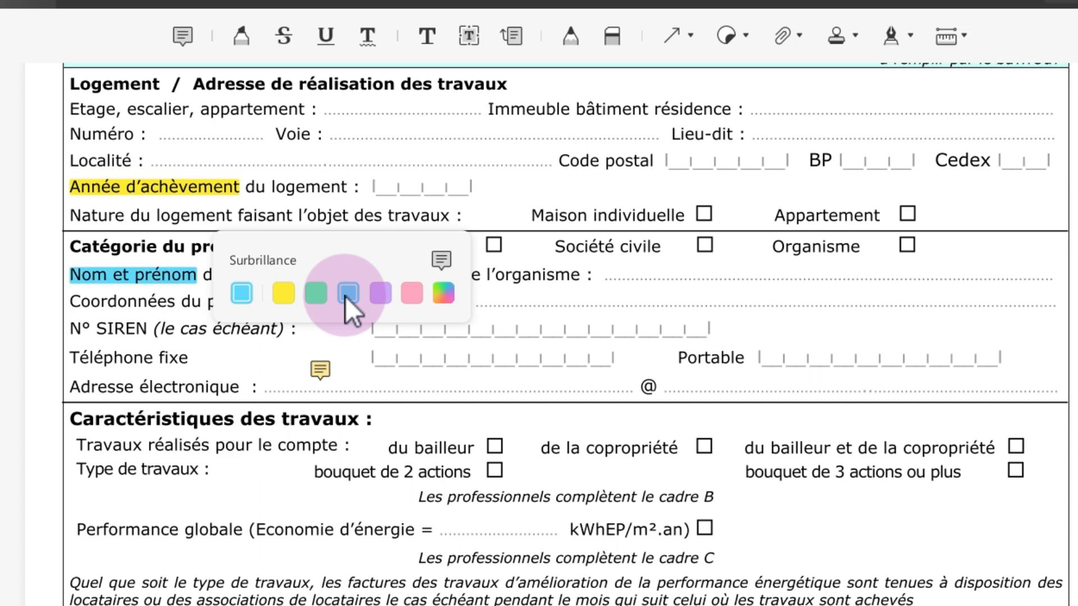
pyautogui.click(561, 294)
# - Strike through "Logement / Adresse de réalisation" and add squiggly underlines to "des travaux" and "Performance globale"
pyautogui.click(277, 29)
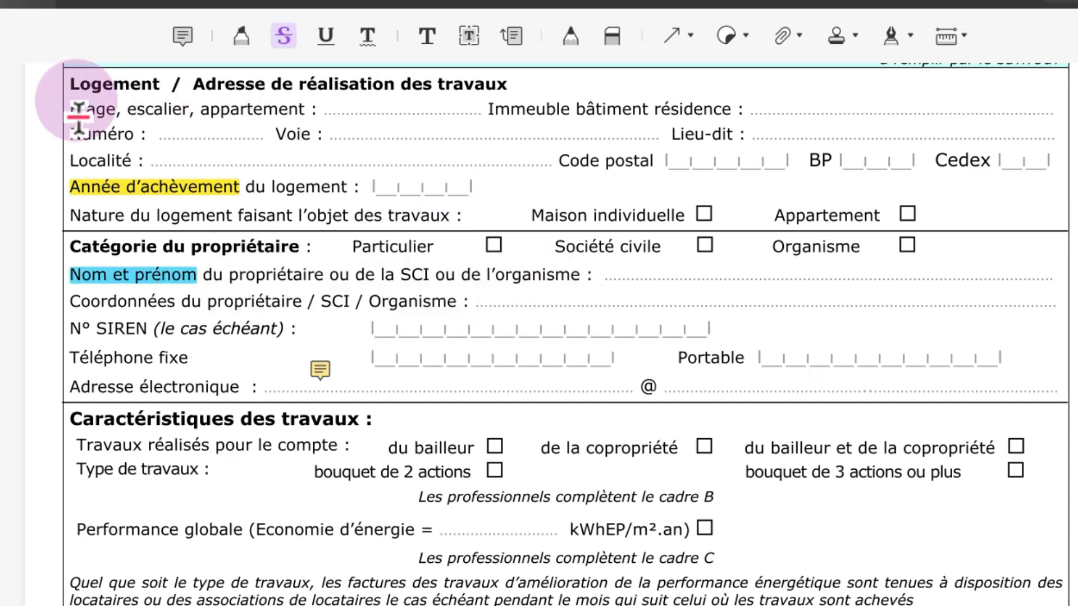
pyautogui.moveTo(75, 92); pyautogui.dragTo(377, 83)
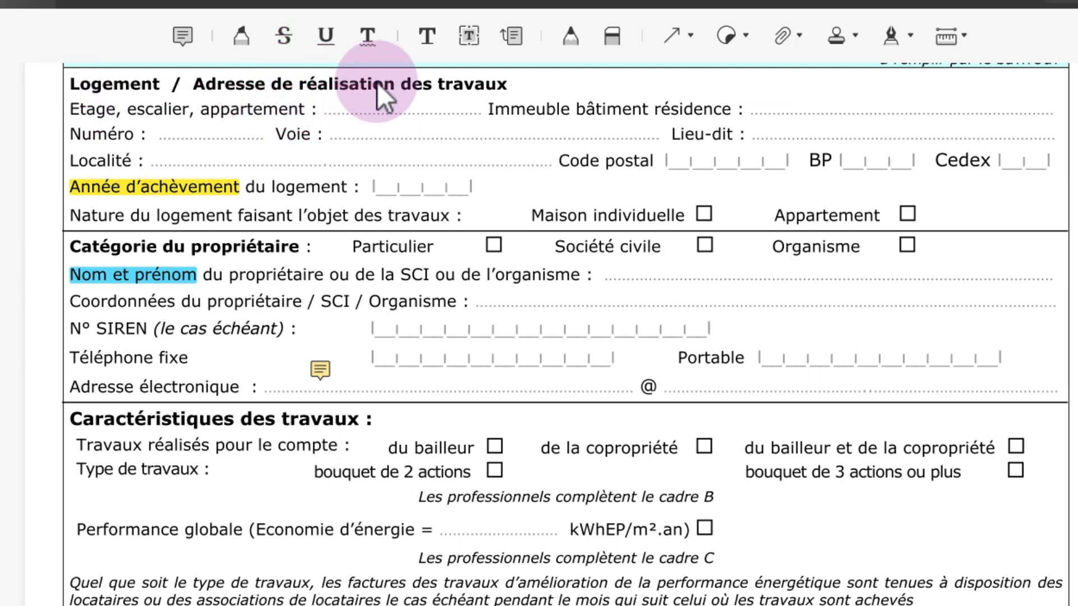
pyautogui.click(369, 36)
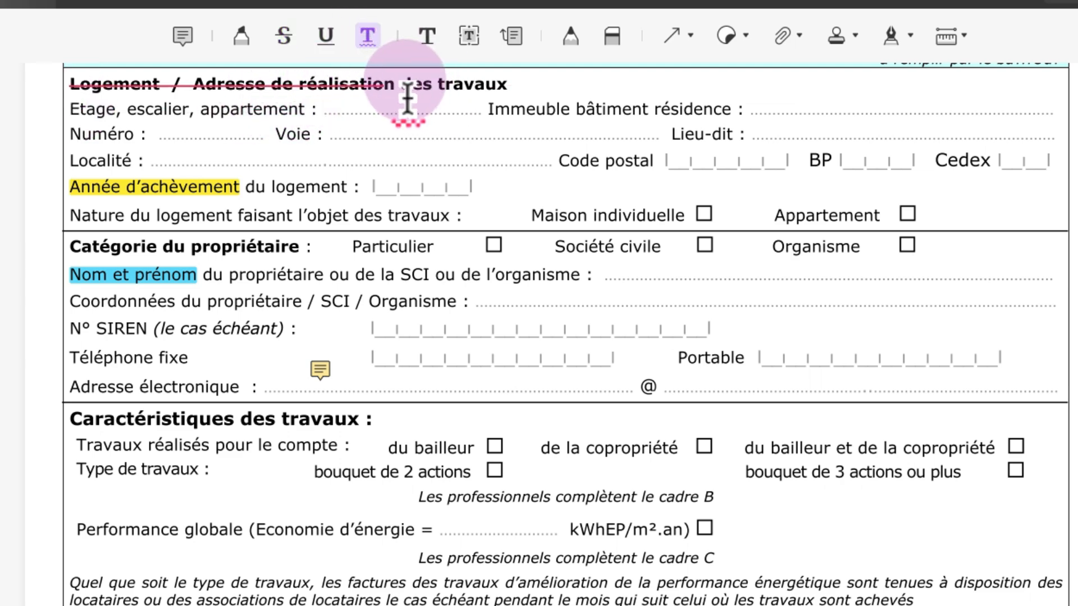
pyautogui.moveTo(408, 100); pyautogui.dragTo(502, 84)
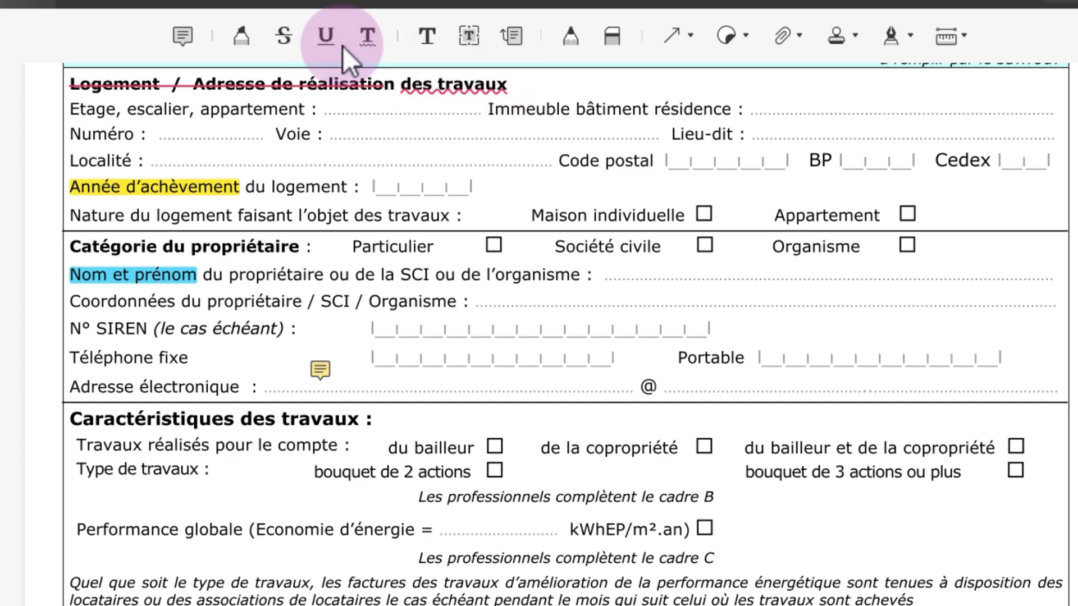
pyautogui.click(367, 37)
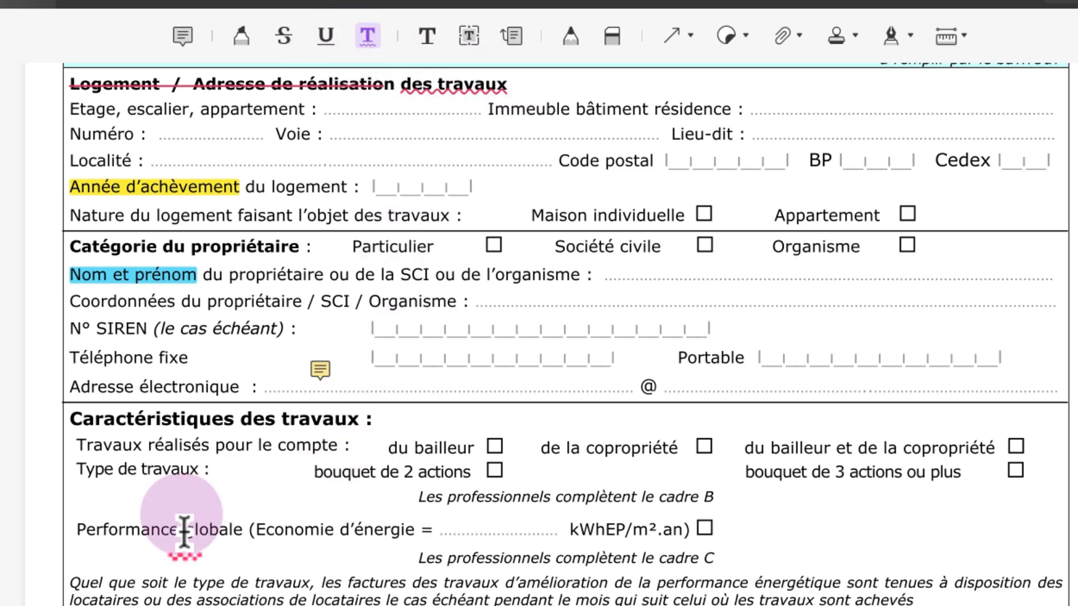
pyautogui.moveTo(76, 528); pyautogui.dragTo(254, 538)
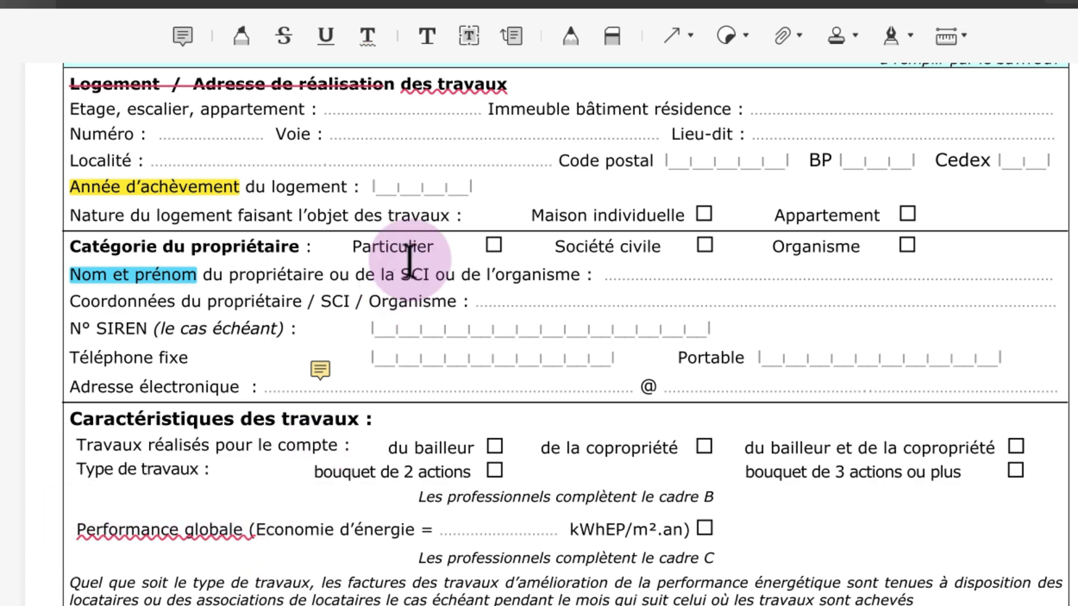
# - Add a text comment reading "commentaire" to the right of the "kWhEP/m².an" checkbox
pyautogui.click(427, 36)
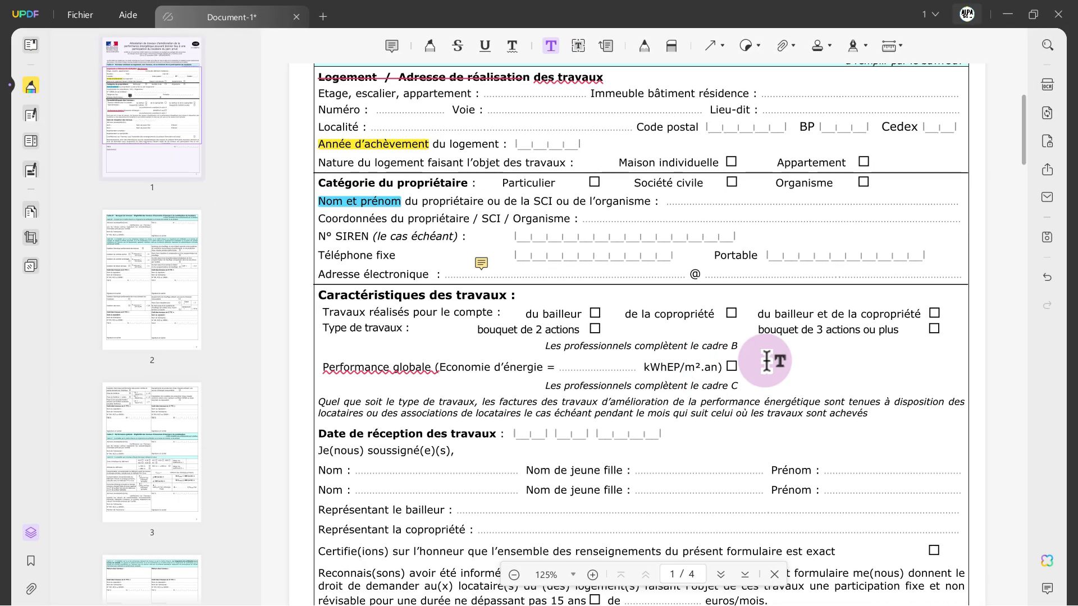
pyautogui.click(765, 479)
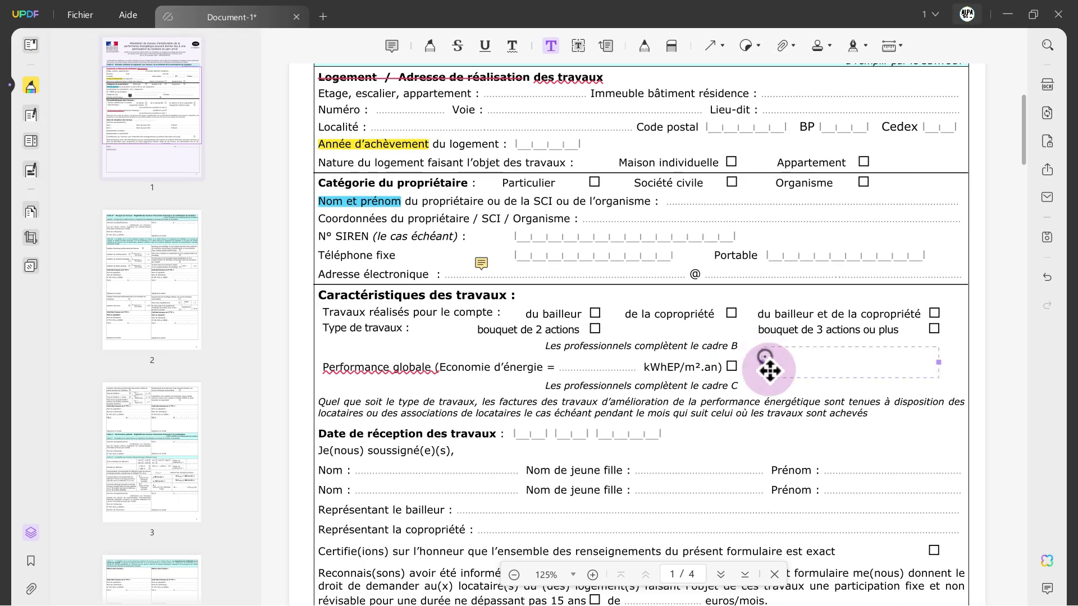
pyautogui.click(766, 365)
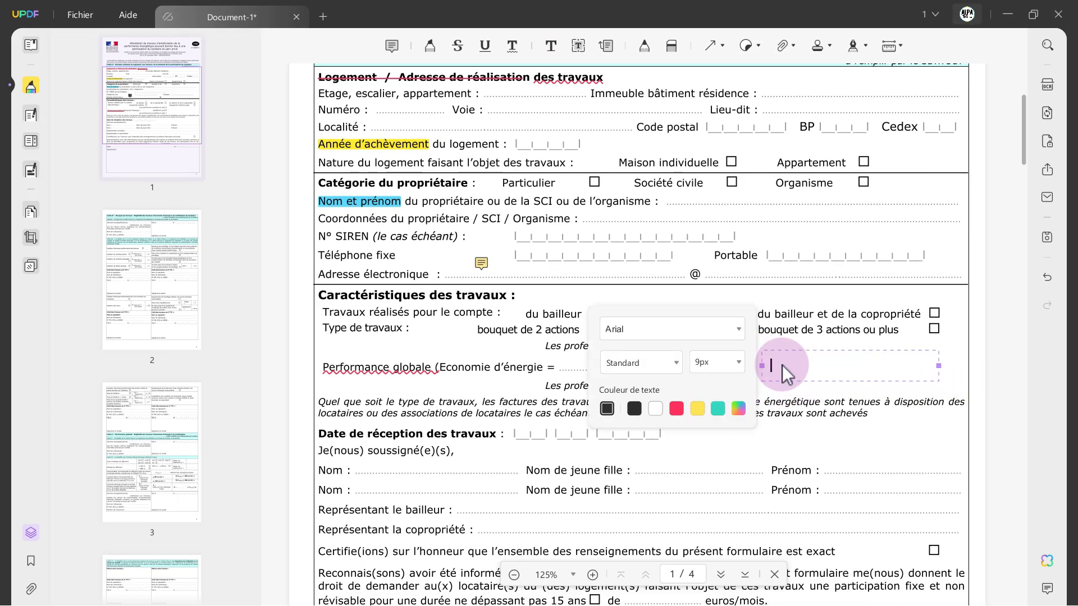
pyautogui.write('commentaire')
pyautogui.click(877, 403)
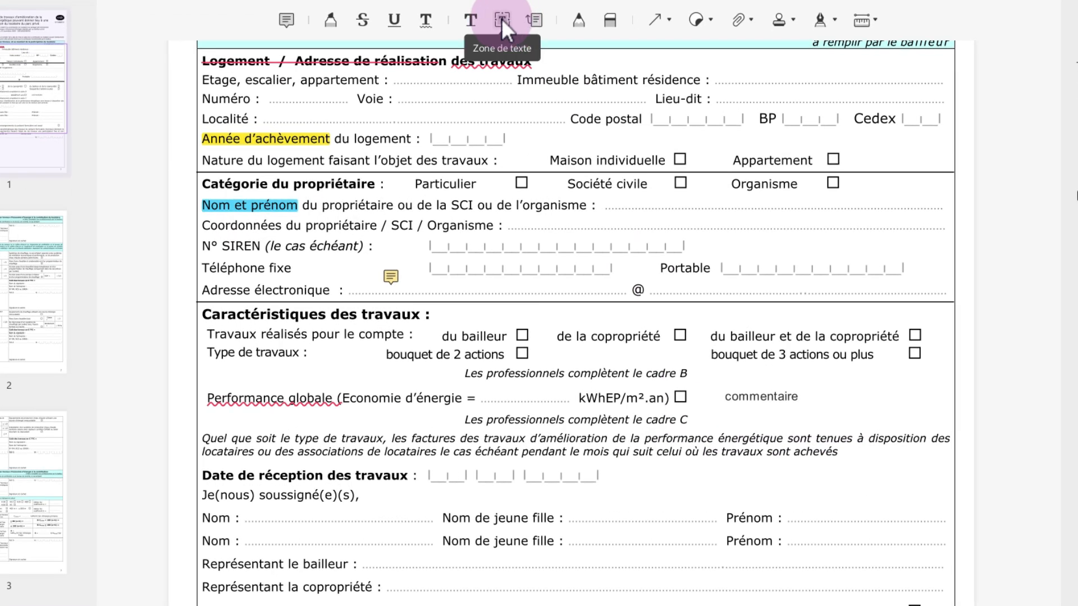
# - Add a yellow text box reading "Commentaire" beside the "Date de réception des travaux" line, then narrow it and shift it to the right
pyautogui.click(501, 19)
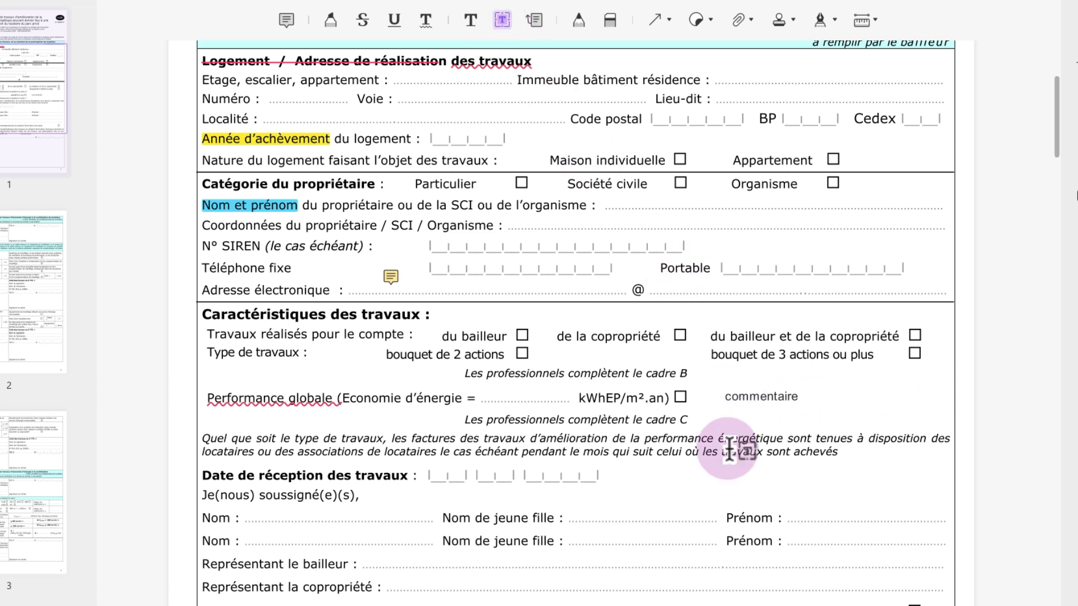
pyautogui.click(644, 480)
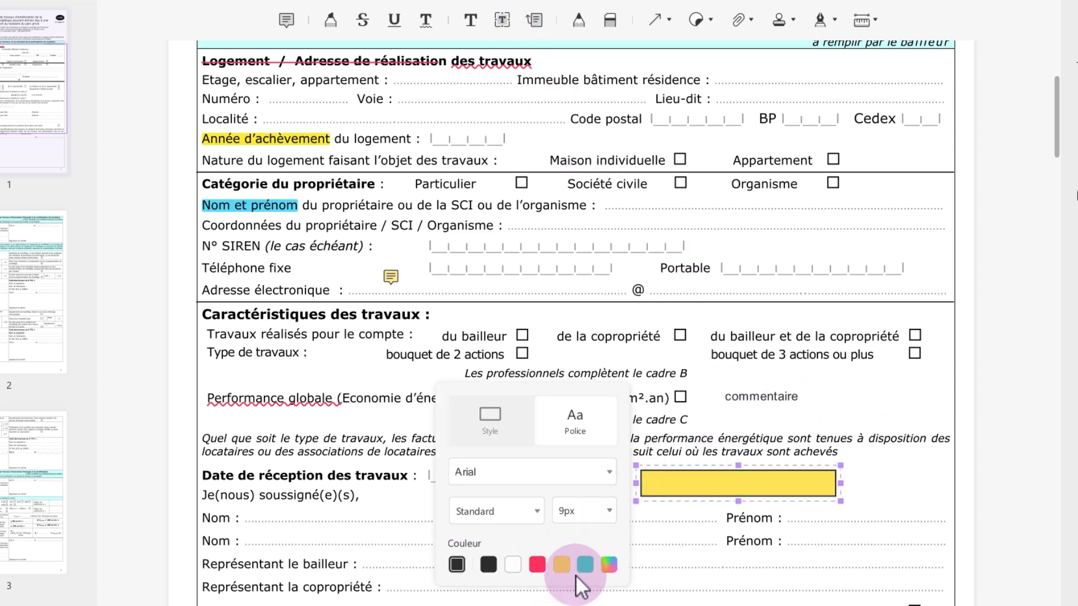
pyautogui.click(489, 430)
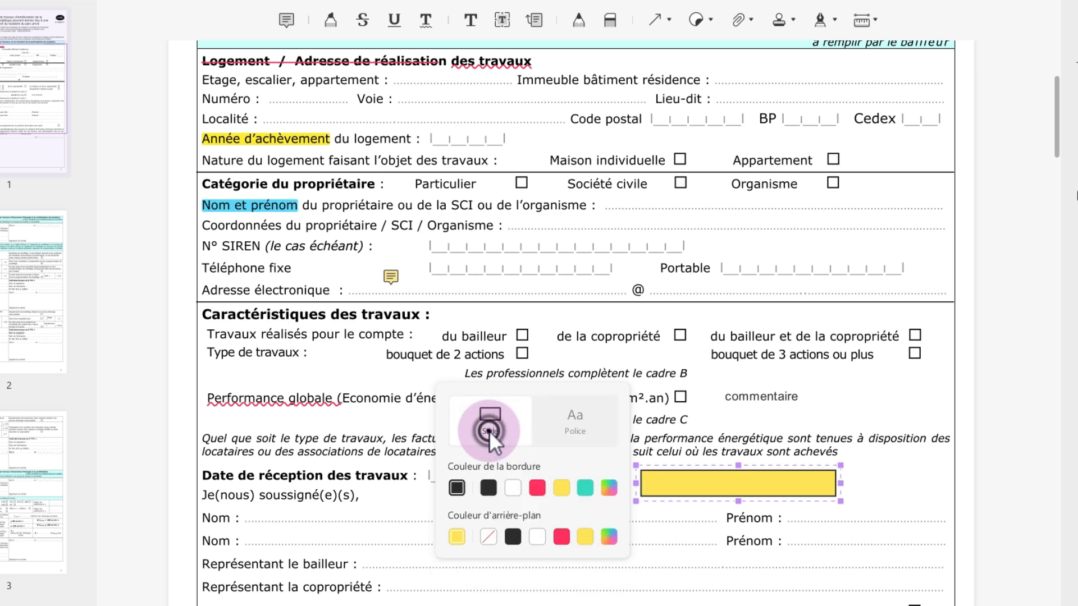
pyautogui.click(509, 478)
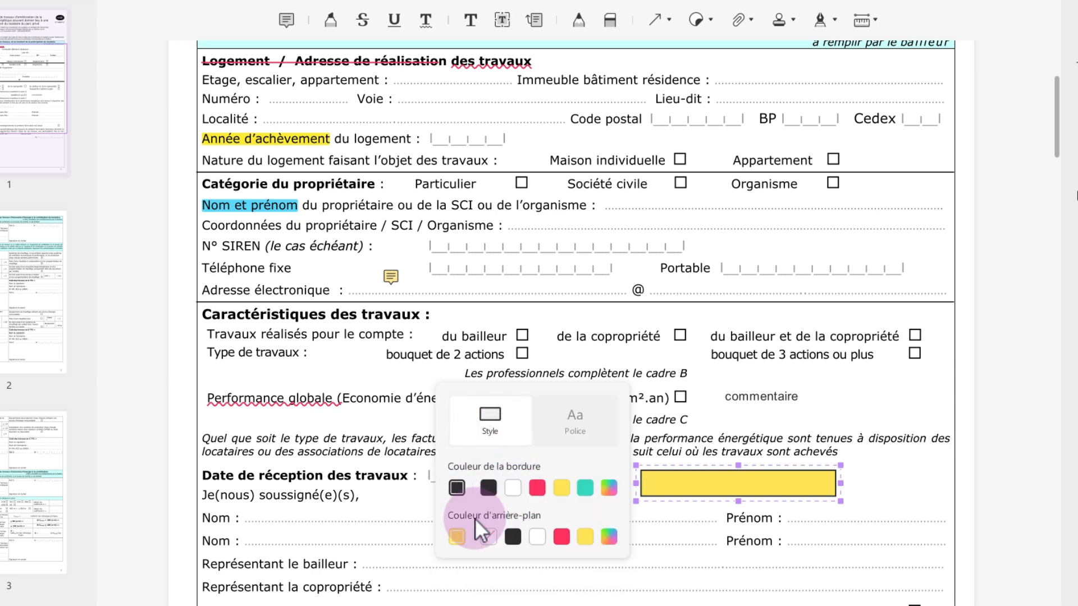
pyautogui.click(567, 426)
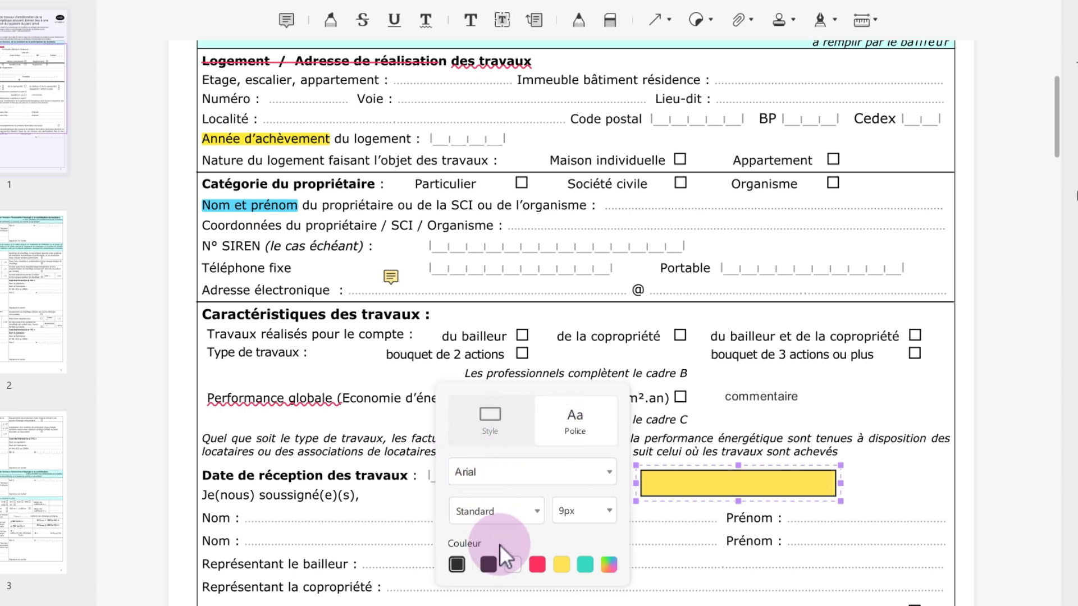
pyautogui.click(670, 480)
pyautogui.write('Comm')
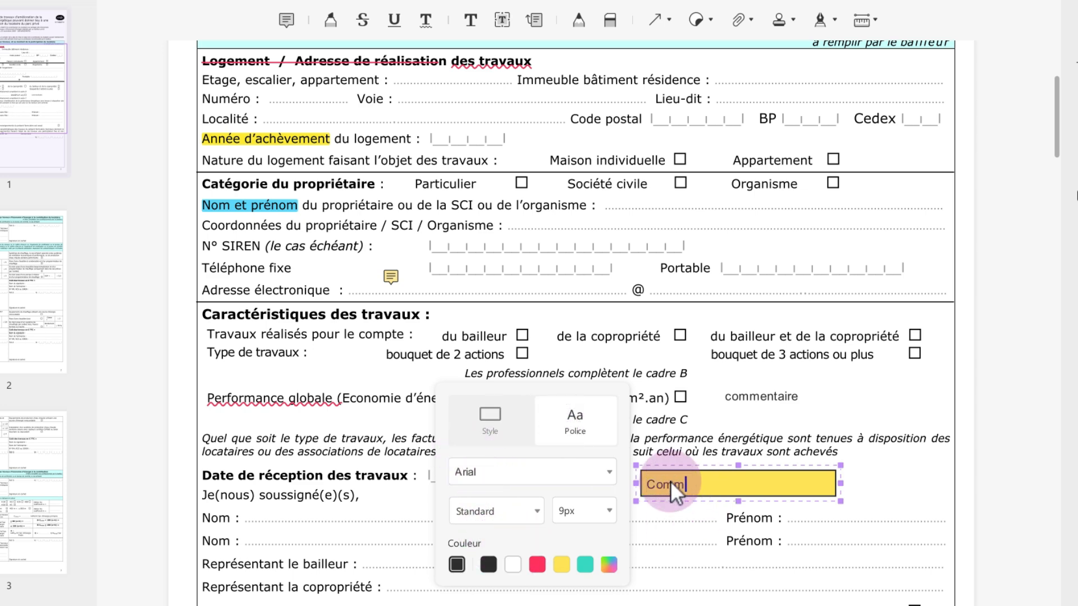
pyautogui.write('entaire')
pyautogui.click(906, 476)
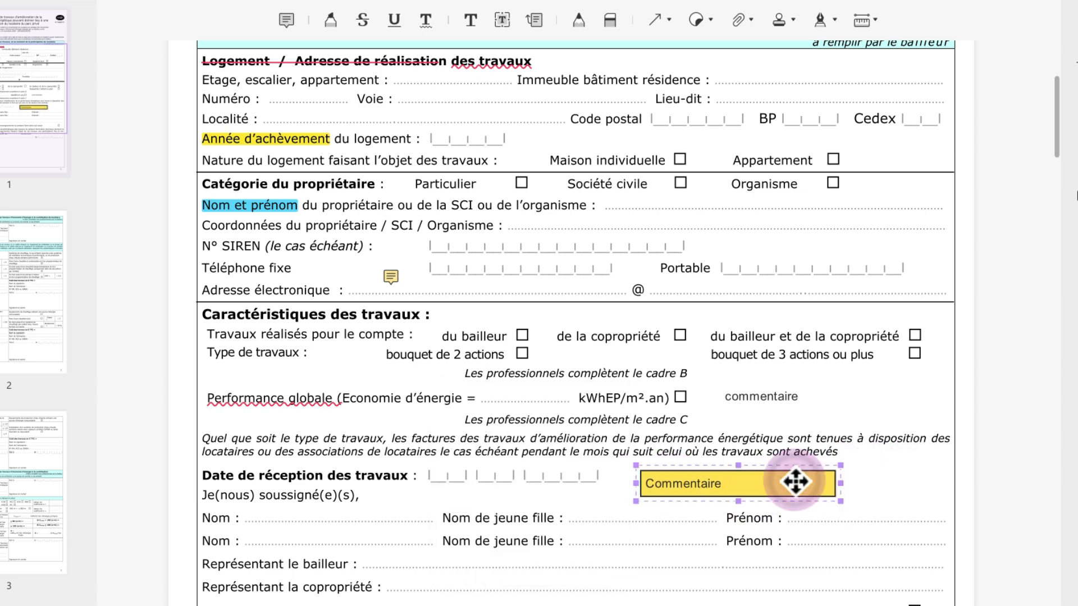
pyautogui.moveTo(794, 481); pyautogui.dragTo(817, 481)
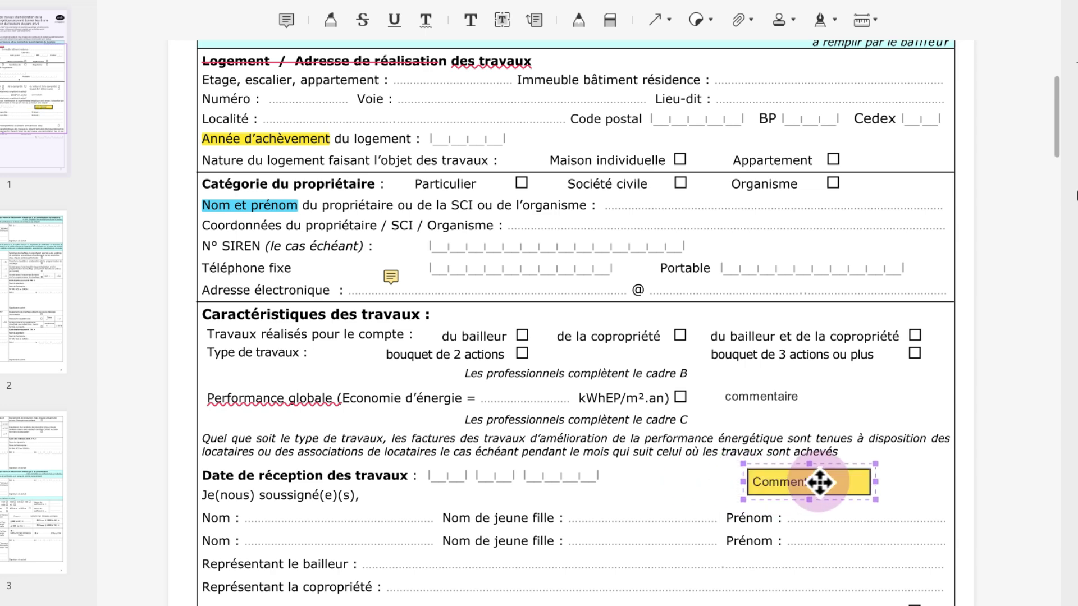
# - Add a callout reading "commentaire" with its arrow pointing at "Portable", and shift its box slightly up and to the right
pyautogui.click(531, 19)
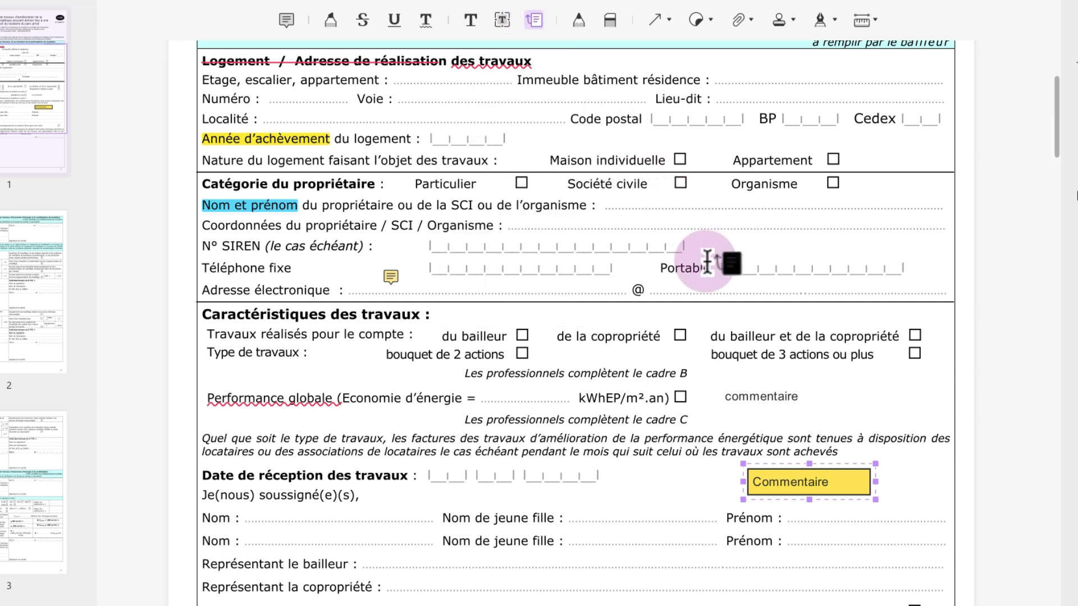
pyautogui.moveTo(695, 261); pyautogui.dragTo(860, 216)
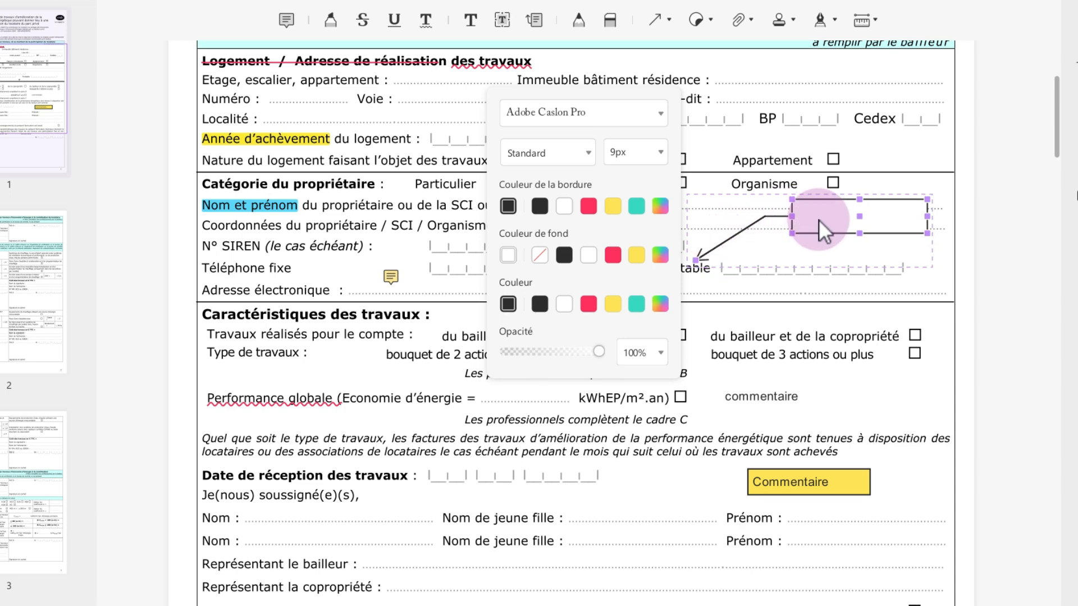
pyautogui.write('commenta')
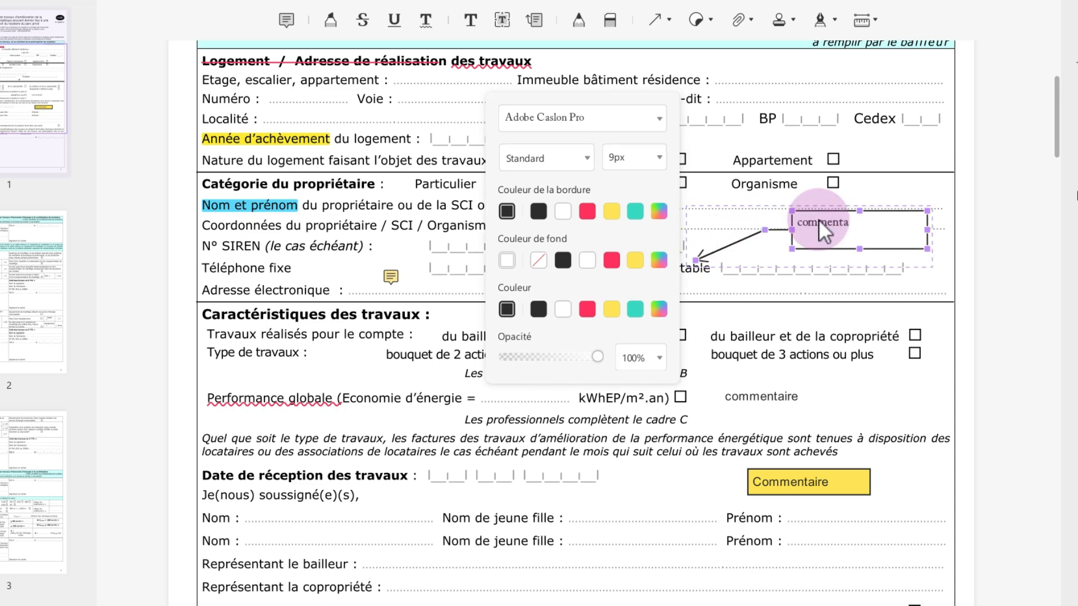
pyautogui.write('ire')
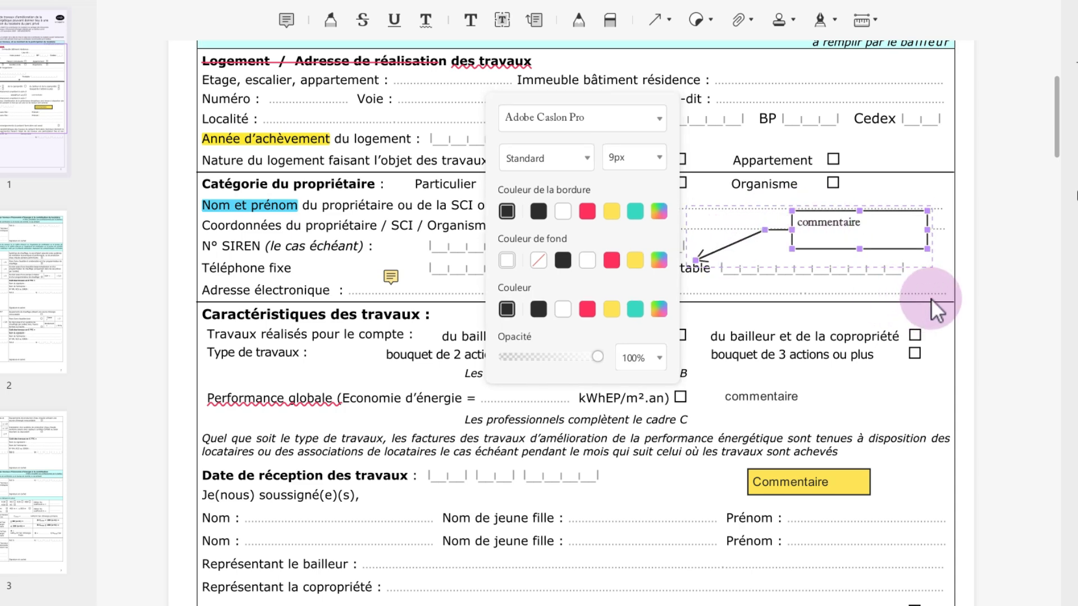
pyautogui.click(951, 283)
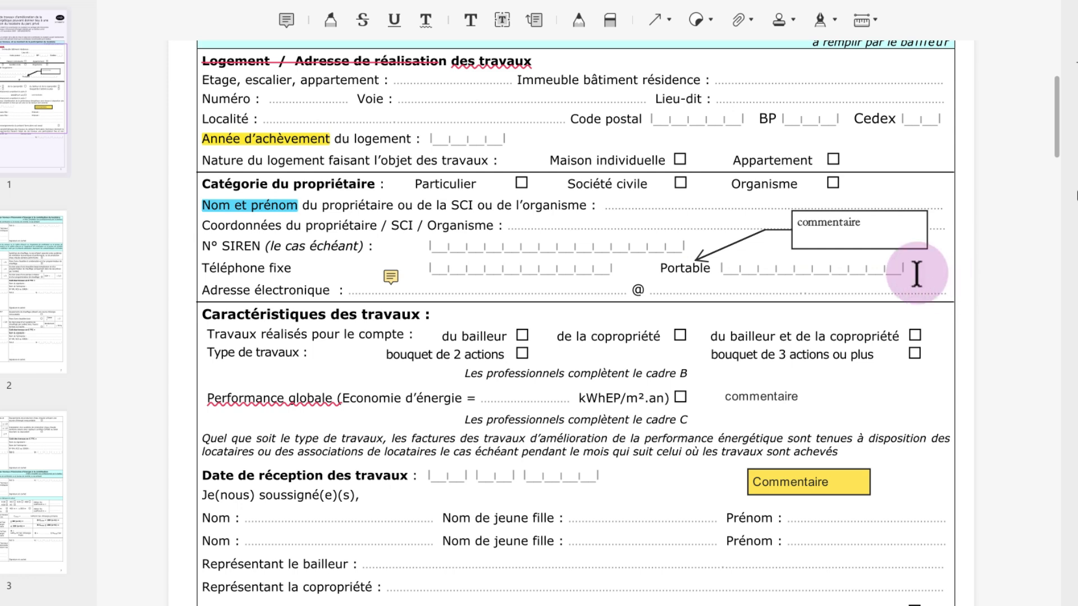
pyautogui.moveTo(813, 248); pyautogui.dragTo(839, 233)
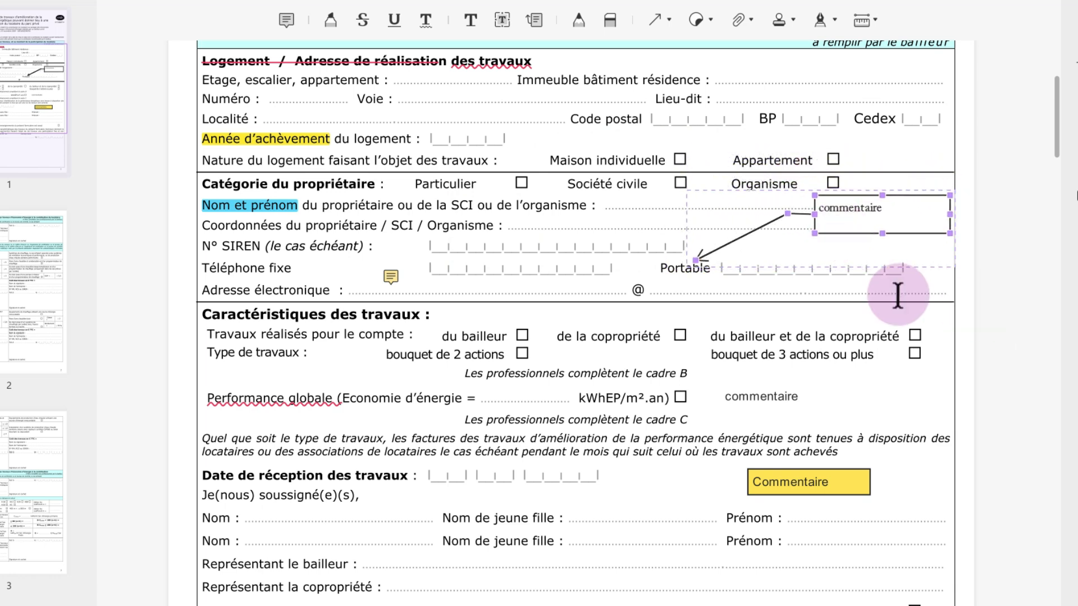
# - Draw a freehand pencil scribble across the "Immeuble bâtiment résidence" and "Lieu-dit" lines and erase it completely
pyautogui.click(582, 21)
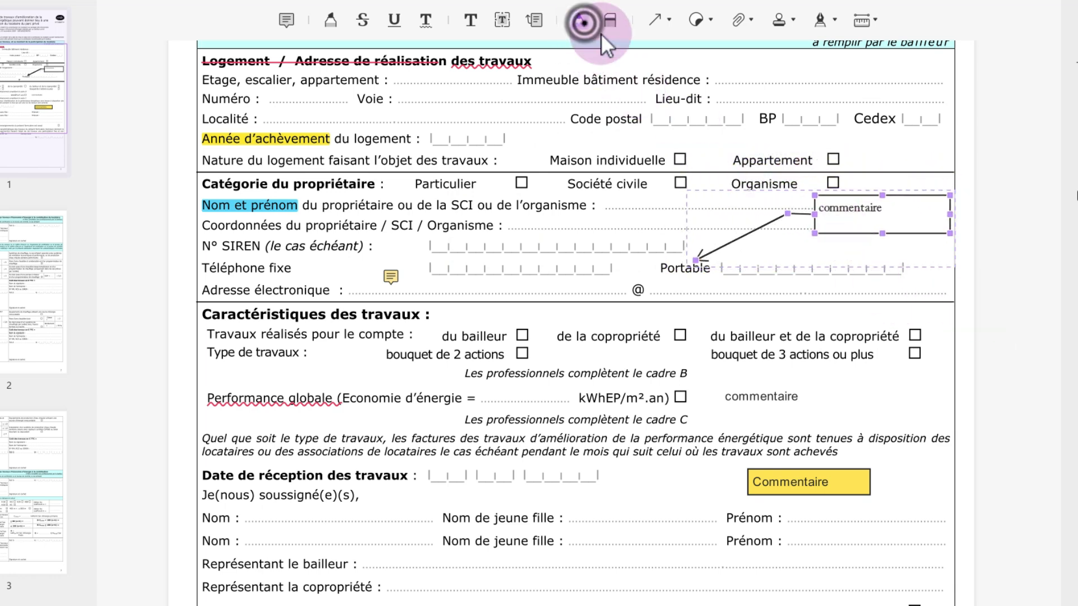
pyautogui.moveTo(631, 56)
pyautogui.mouseDown()
pyautogui.moveTo(859, 71)
pyautogui.moveTo(897, 93)
pyautogui.moveTo(789, 101)
pyautogui.moveTo(926, 109)
pyautogui.moveTo(919, 75)
pyautogui.mouseUp()
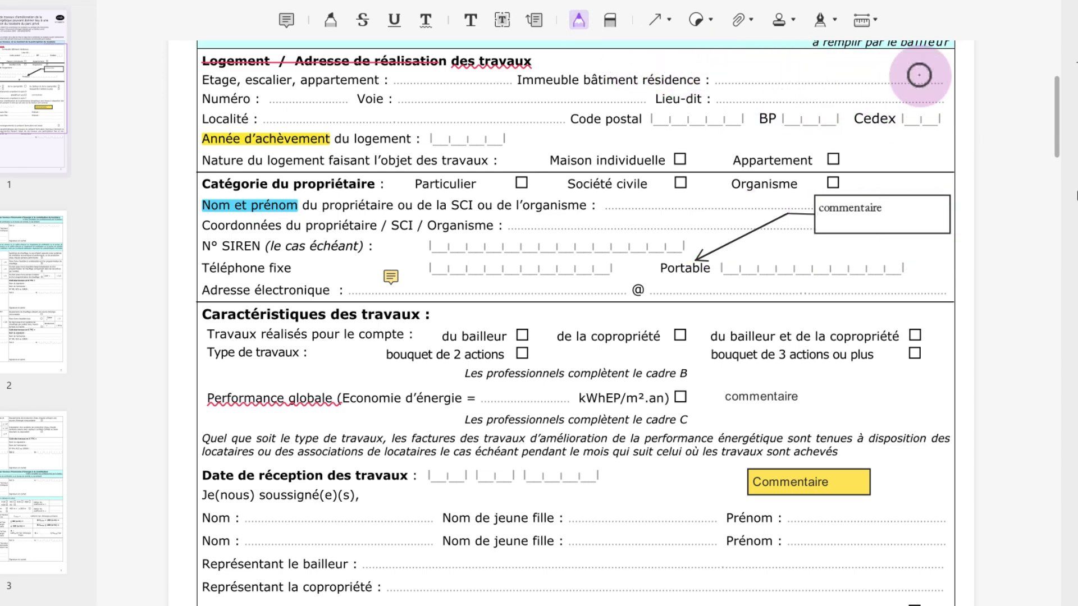
pyautogui.click(613, 17)
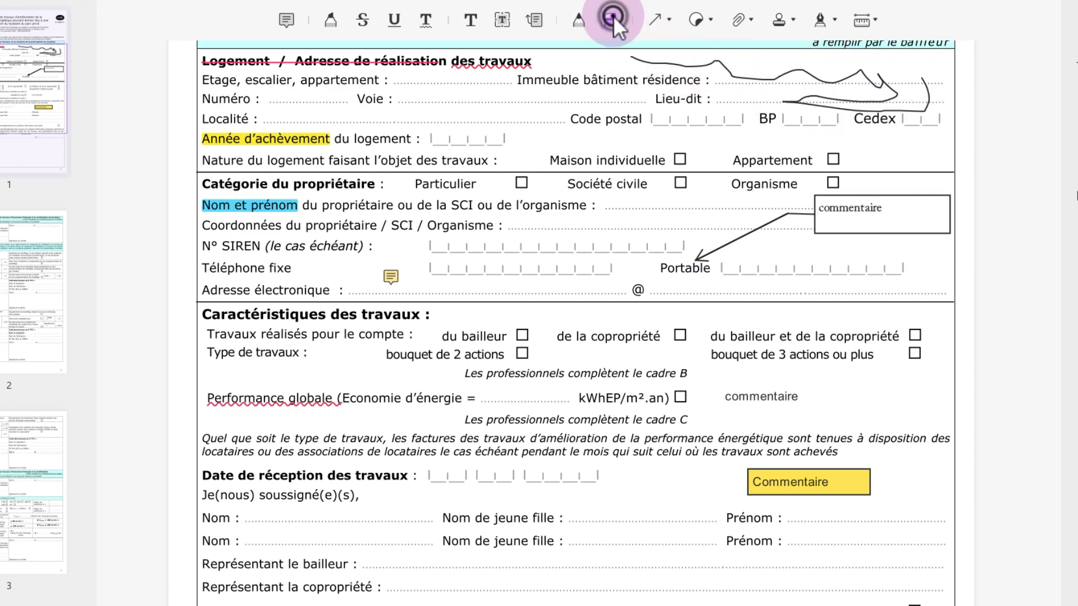
pyautogui.moveTo(644, 53)
pyautogui.mouseDown()
pyautogui.moveTo(846, 72)
pyautogui.moveTo(935, 98)
pyautogui.moveTo(804, 92)
pyautogui.mouseUp()
pyautogui.press('Escape')
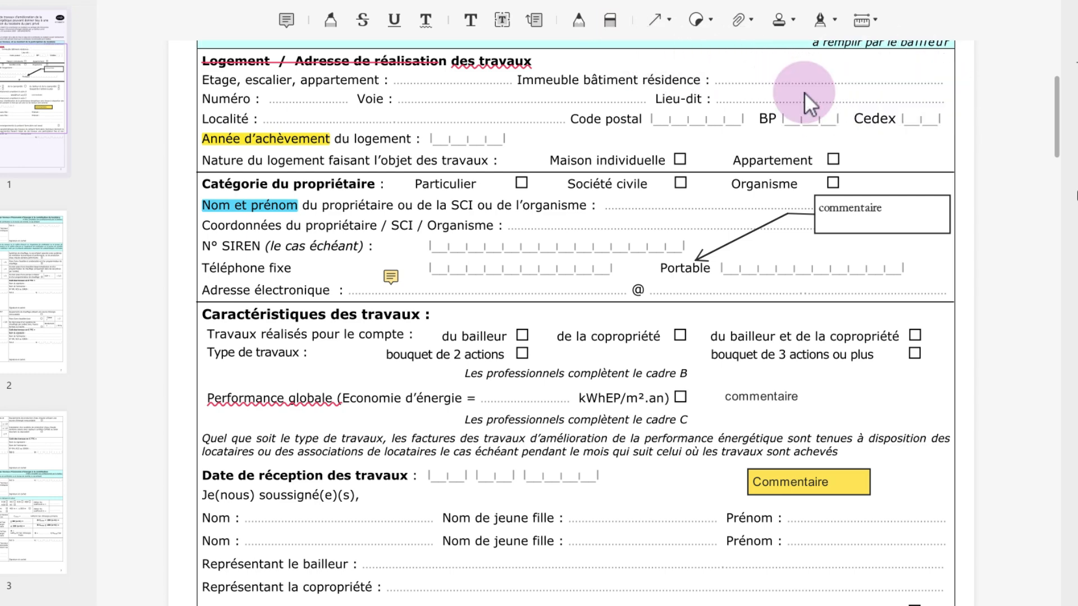
# - Draw a straight arrow running from "Particulier" diagonally down to the start of "Performance globale"
pyautogui.click(669, 18)
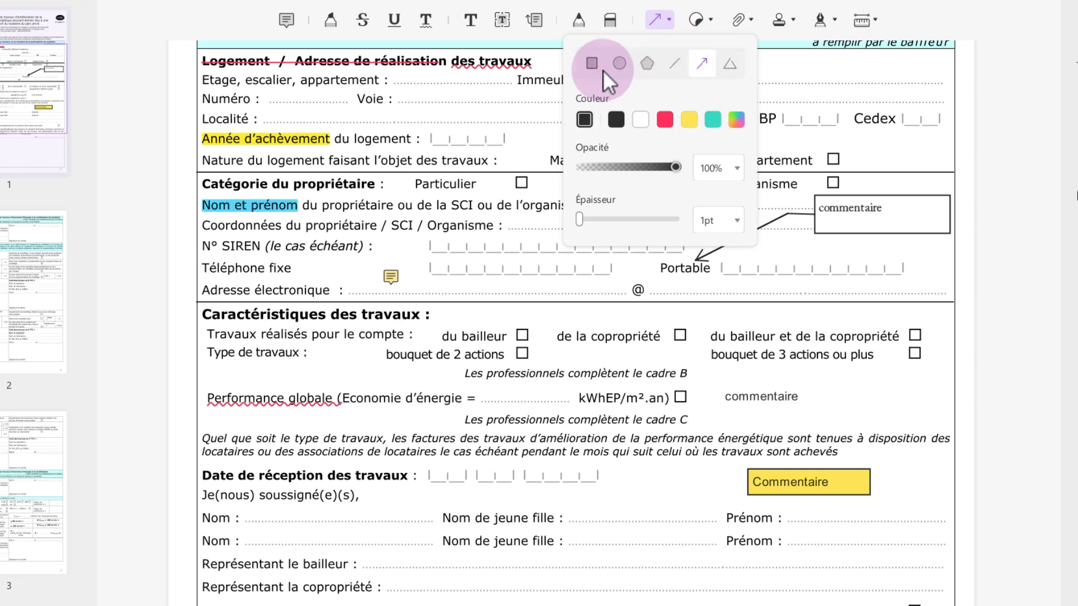
pyautogui.click(656, 21)
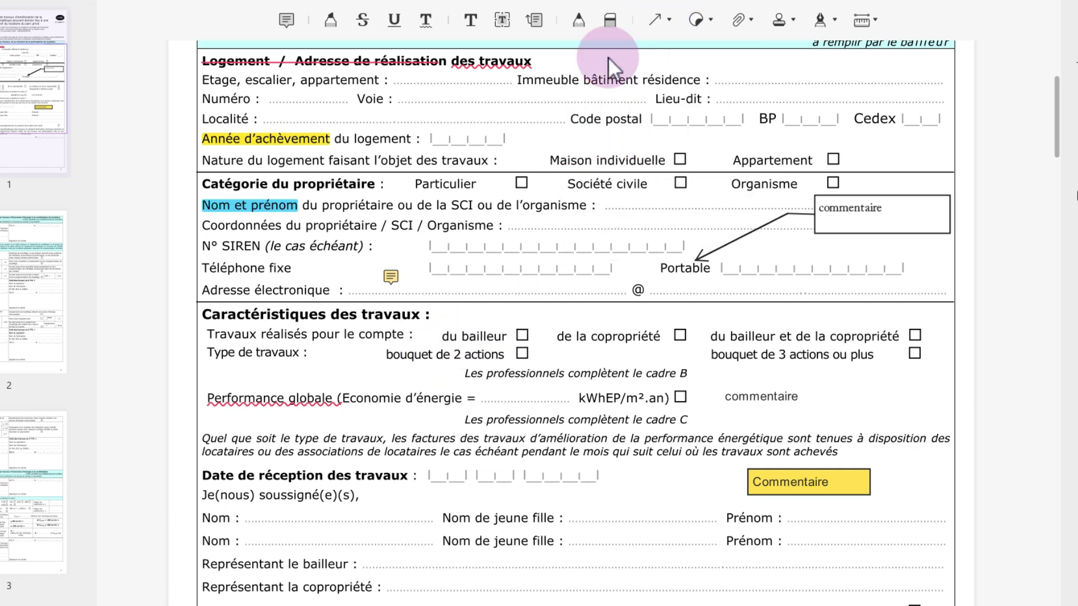
pyautogui.click(657, 20)
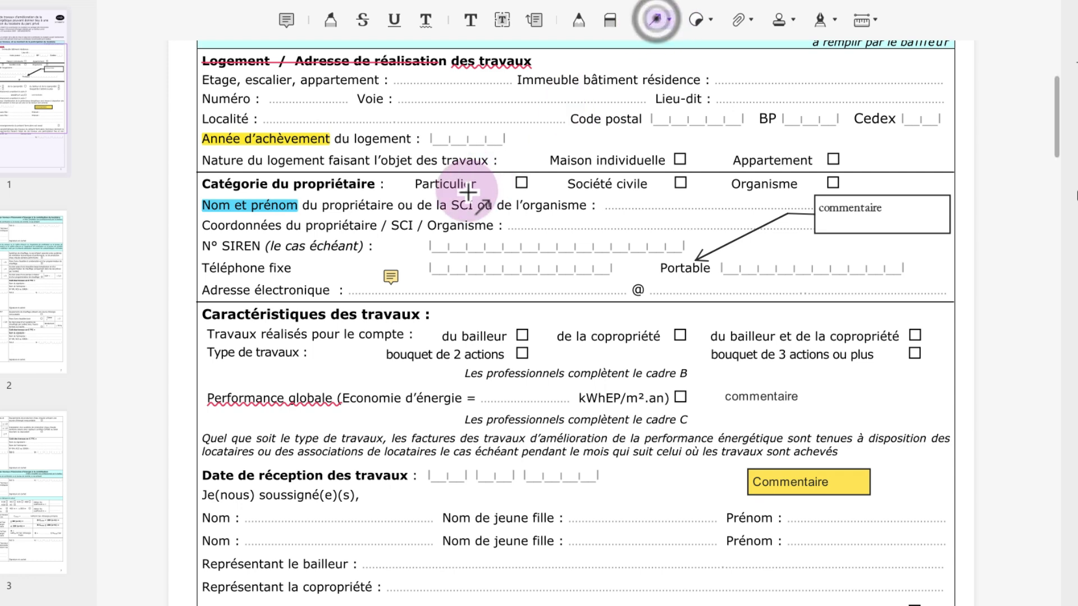
pyautogui.moveTo(428, 177)
pyautogui.mouseDown()
pyautogui.moveTo(302, 337)
pyautogui.moveTo(219, 385)
pyautogui.mouseUp()
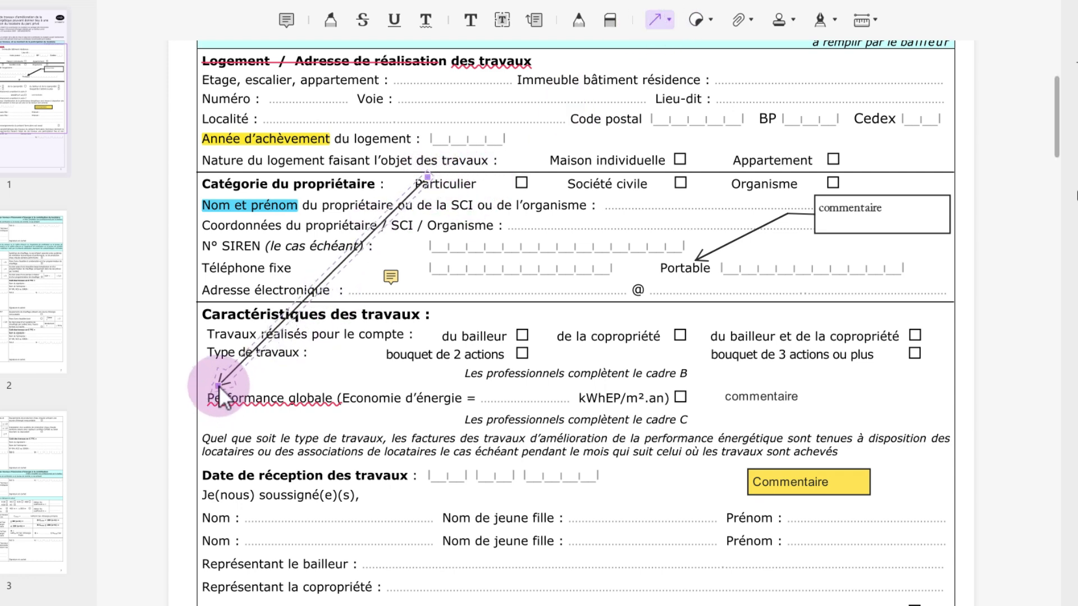
pyautogui.click(517, 383)
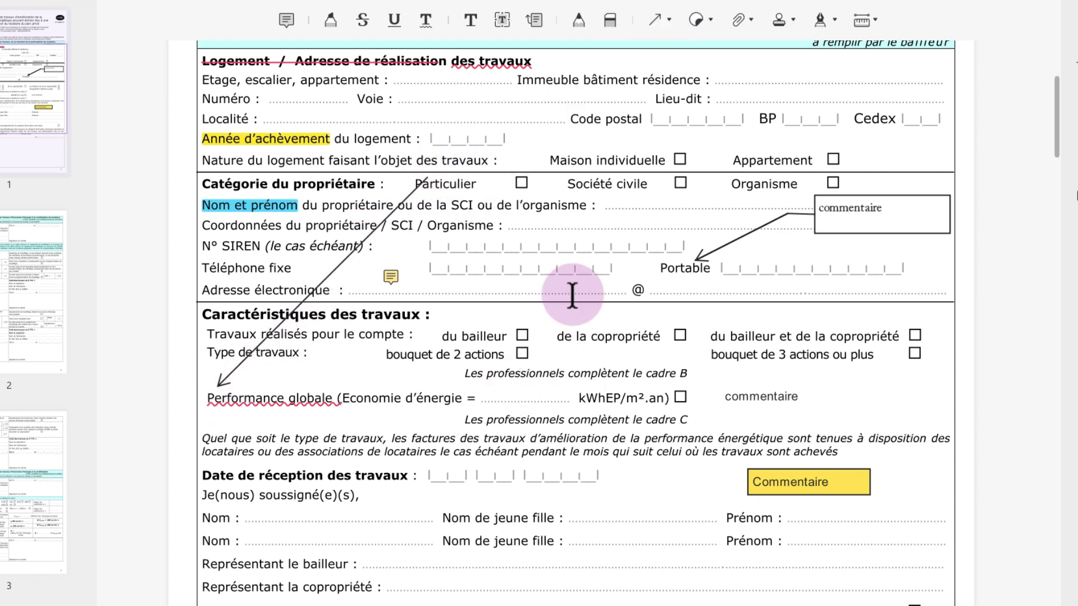
# - Add the orange downward arrow sticker from the pointer set and place it between the "Date de réception des travaux" line and the yellow text box
pyautogui.click(712, 18)
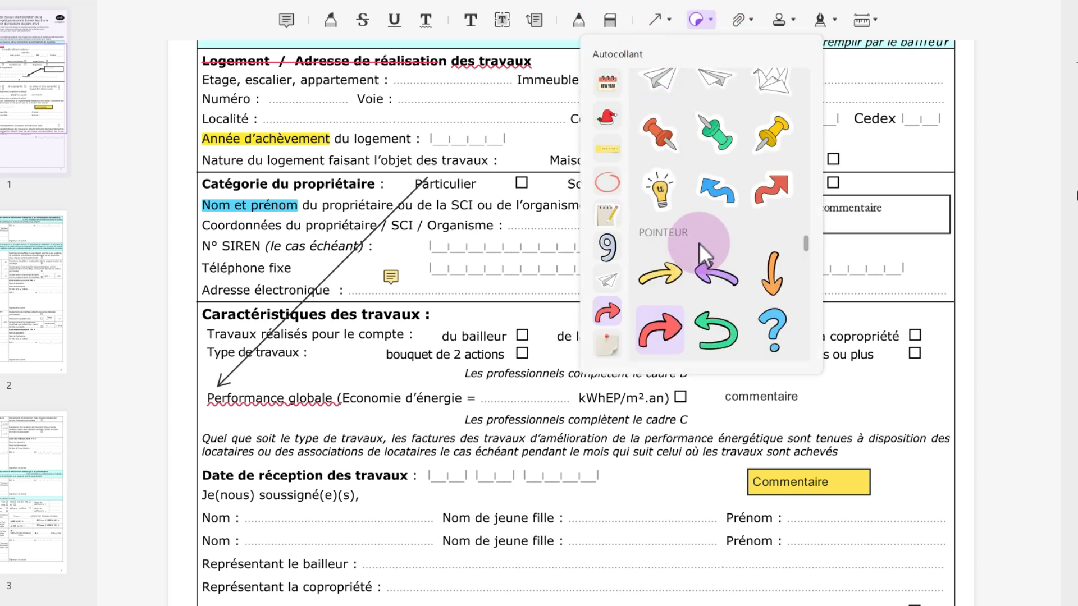
pyautogui.click(771, 274)
pyautogui.click(603, 192)
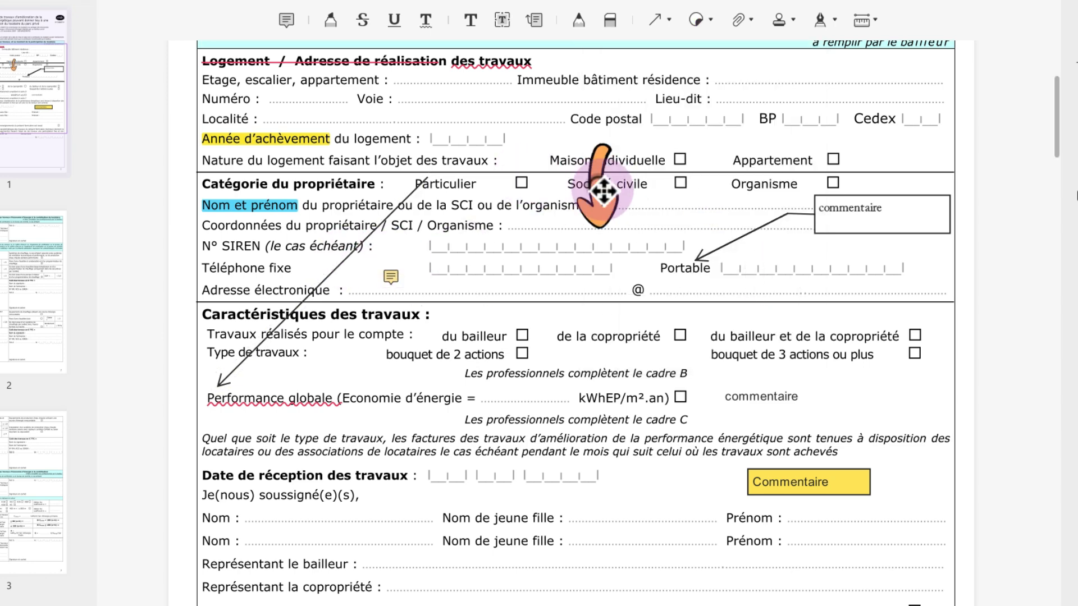
pyautogui.click(601, 189)
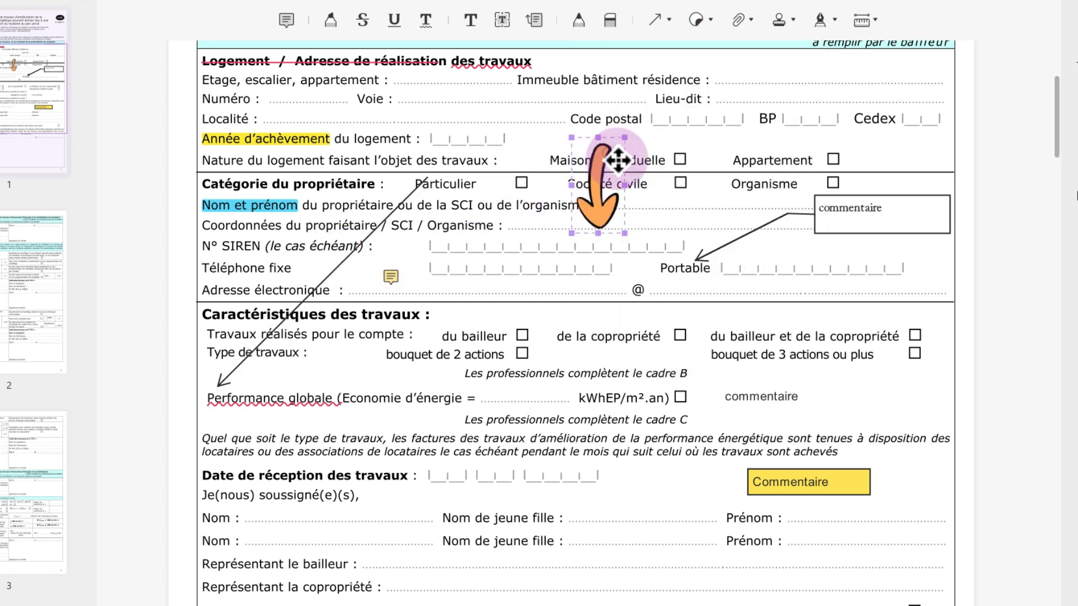
pyautogui.moveTo(618, 161); pyautogui.dragTo(685, 438)
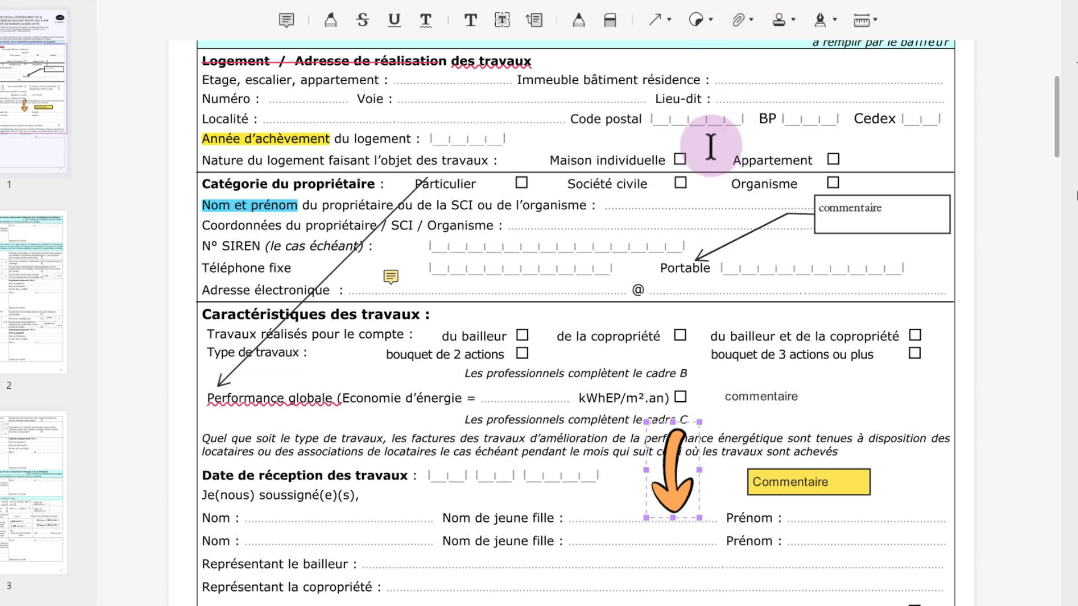
# - Attach the file Annecy-ocr.pdf as a purple paperclip between the République Française logo and the form title on page 1
pyautogui.scroll(5, 712, 144)
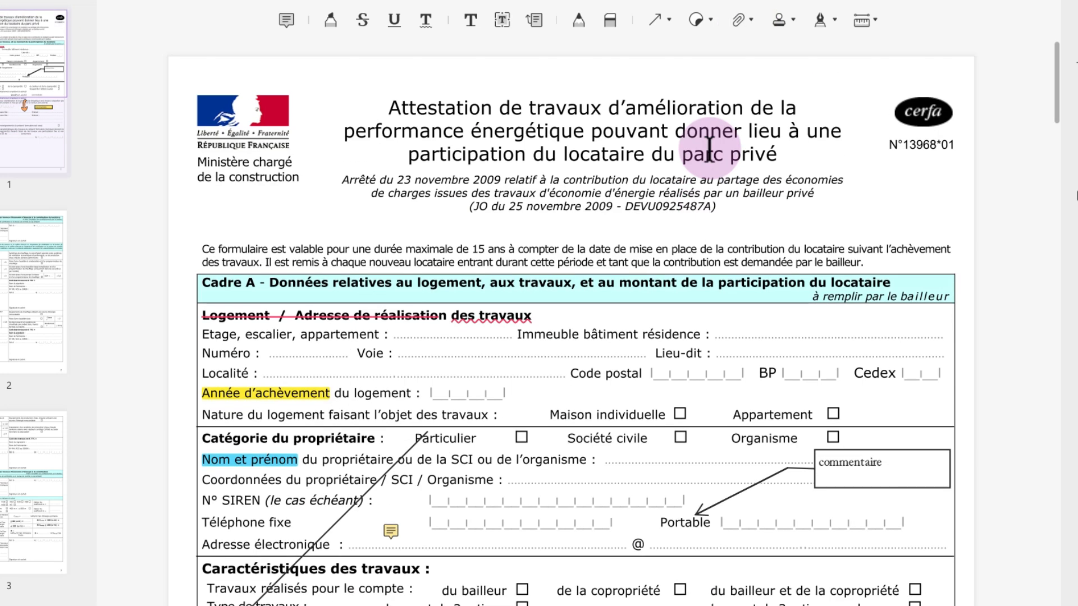
pyautogui.click(750, 23)
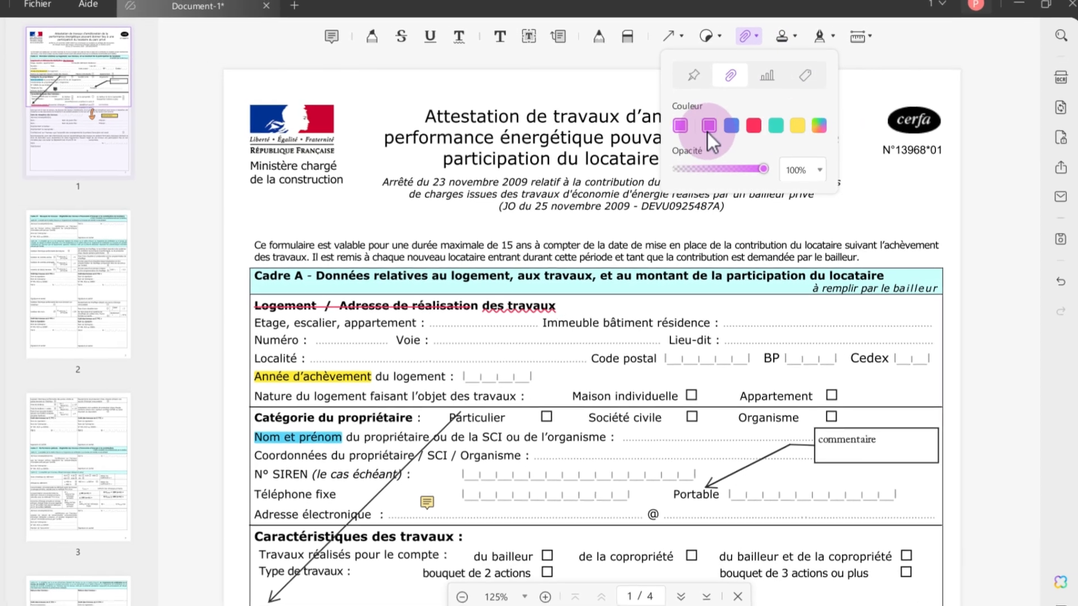
pyautogui.click(699, 118)
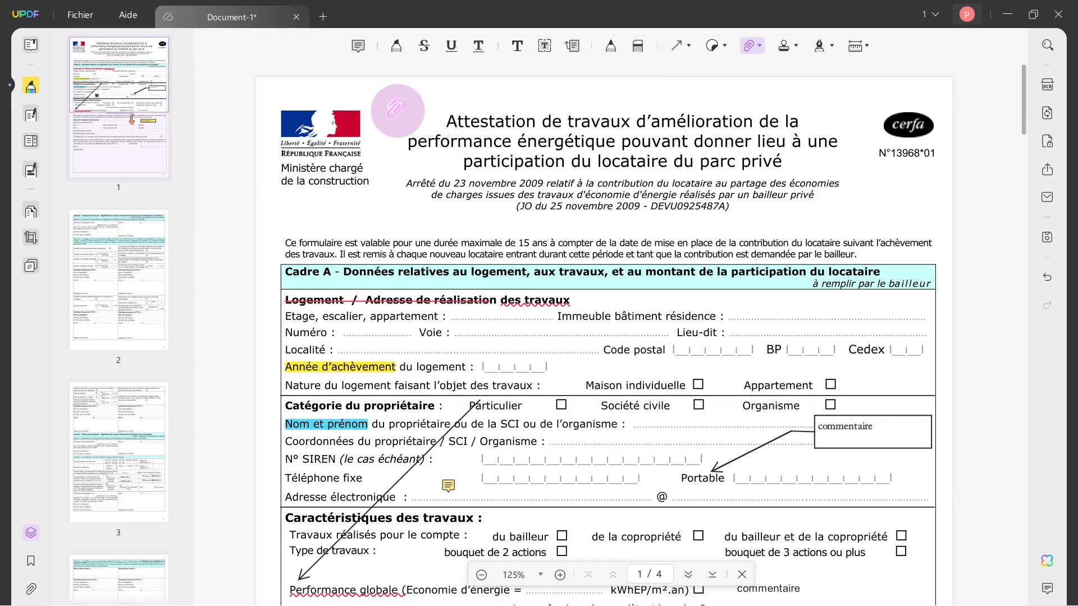
pyautogui.click(396, 113)
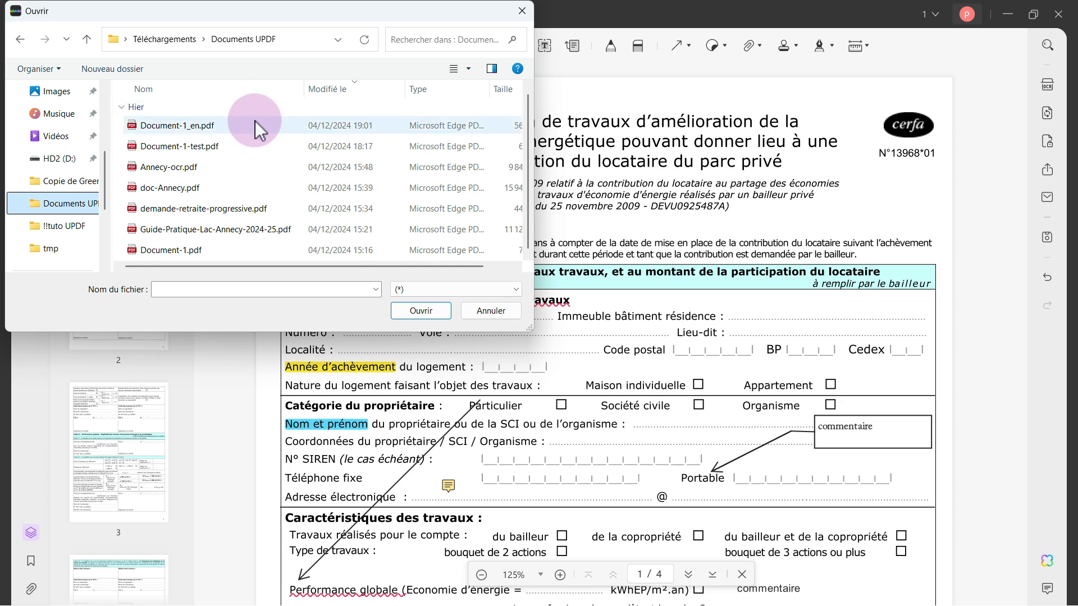
pyautogui.click(167, 171)
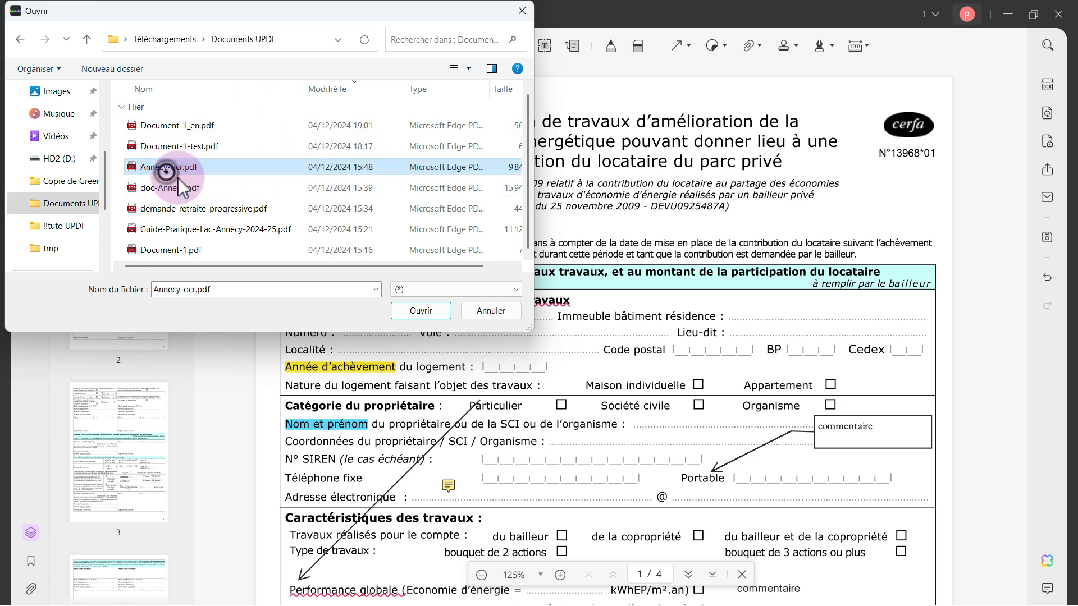
pyautogui.click(410, 312)
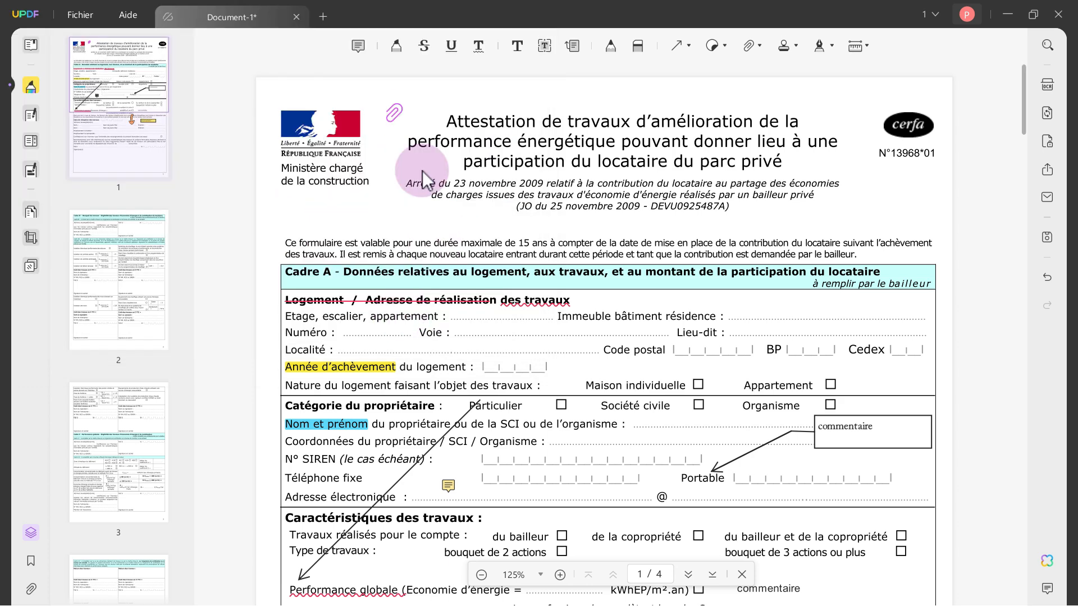
pyautogui.click(390, 111)
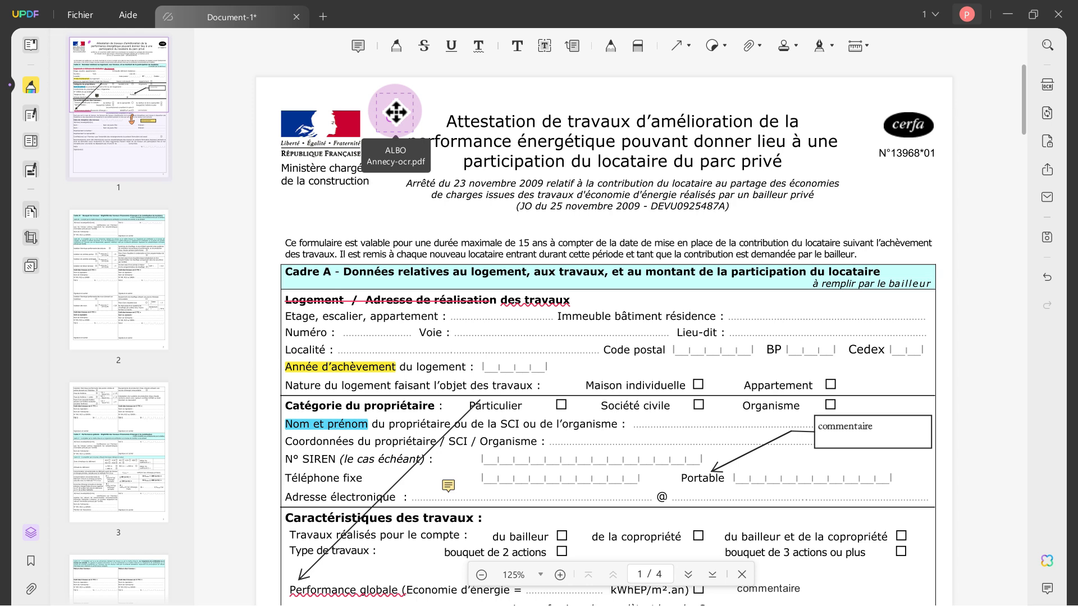
pyautogui.click(396, 113)
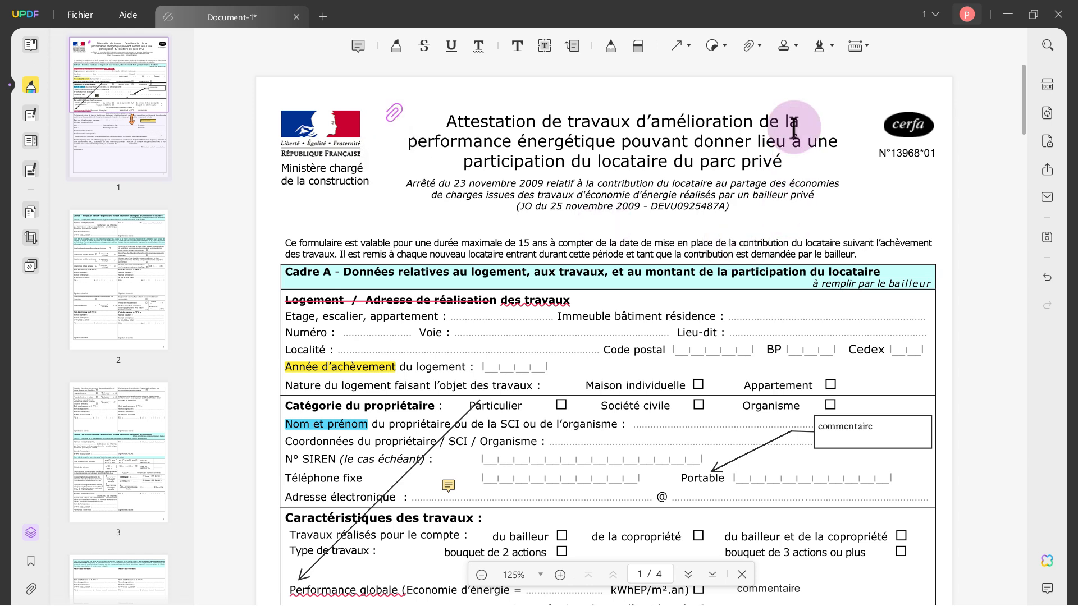
# - Place an "APPROUVÉ" stamp on page 1, enlarge it to most of the form's width and move it over the Cadre A heading
pyautogui.click(798, 43)
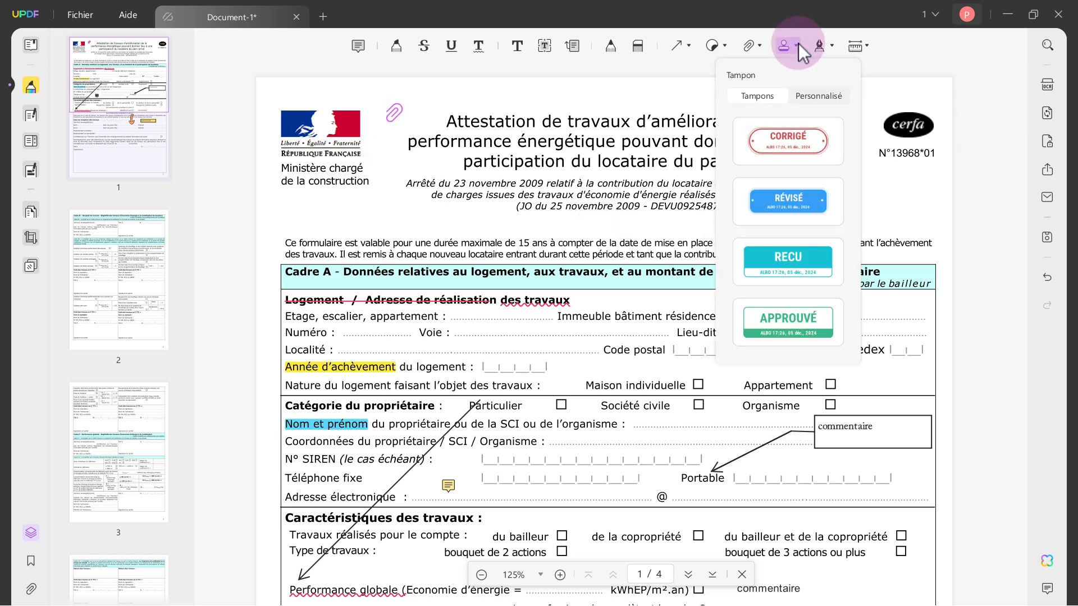
pyautogui.click(784, 324)
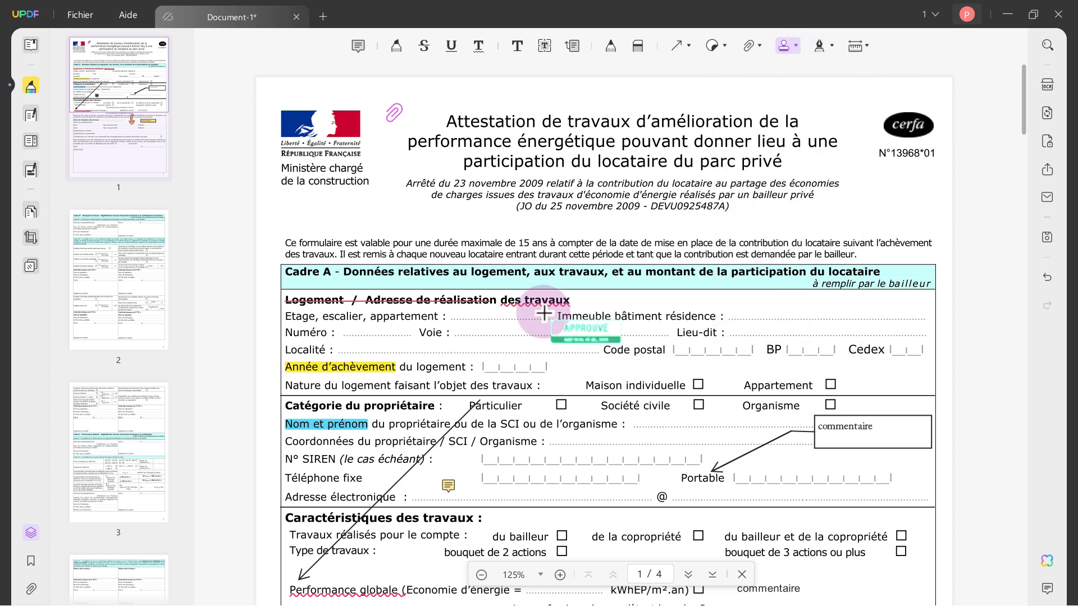
pyautogui.click(612, 280)
pyautogui.moveTo(648, 295); pyautogui.dragTo(867, 443)
pyautogui.moveTo(792, 392); pyautogui.dragTo(530, 360)
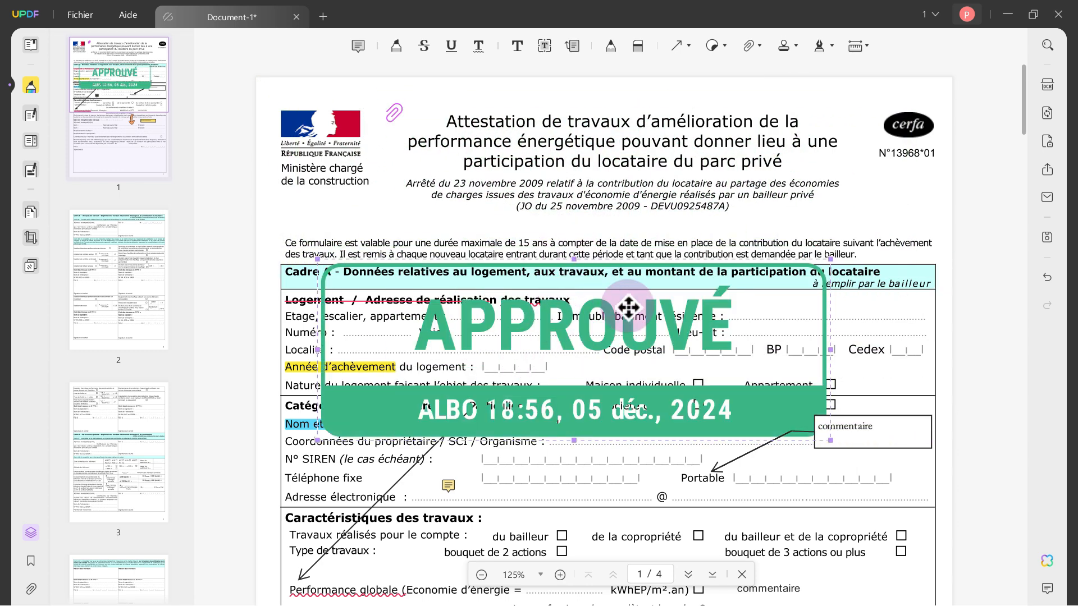
pyautogui.moveTo(629, 310); pyautogui.dragTo(652, 227)
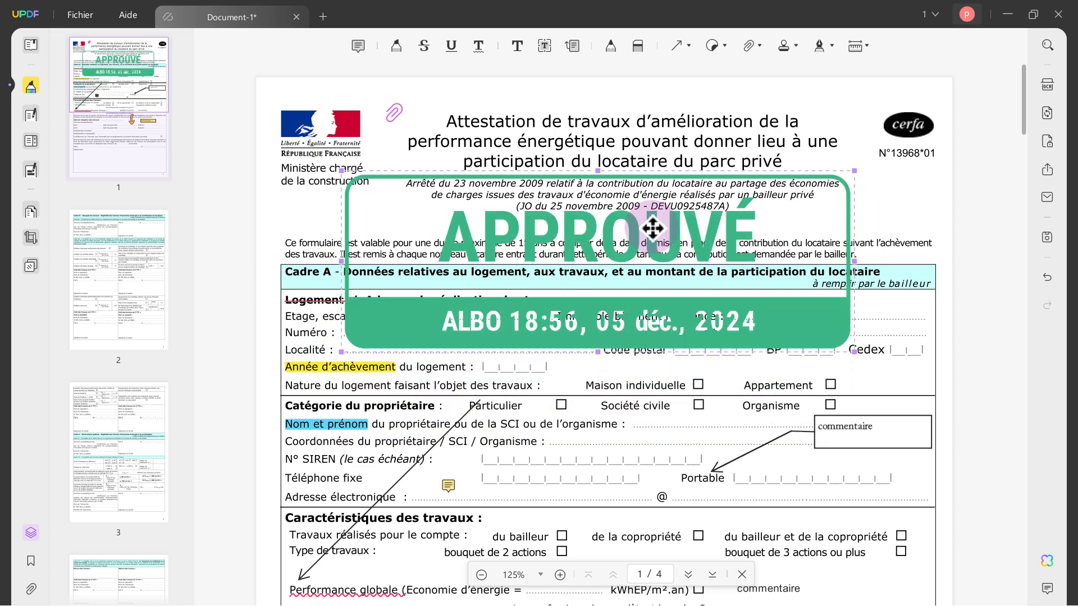
# - Undo the moves, the resizing and the placement of the "APPROUVÉ" stamp
pyautogui.click(1048, 279)
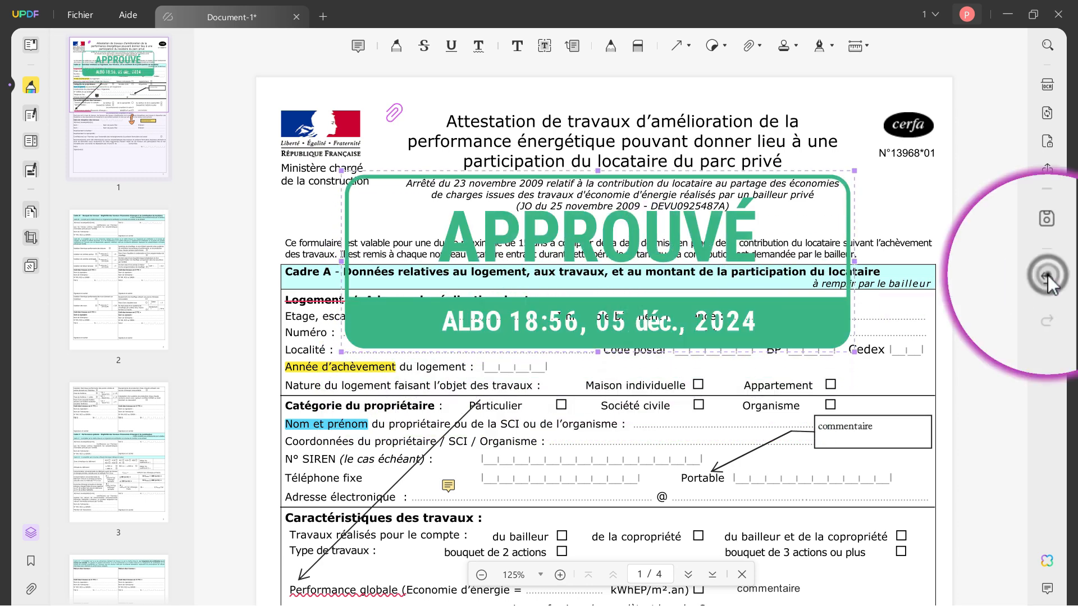
pyautogui.click(1047, 279)
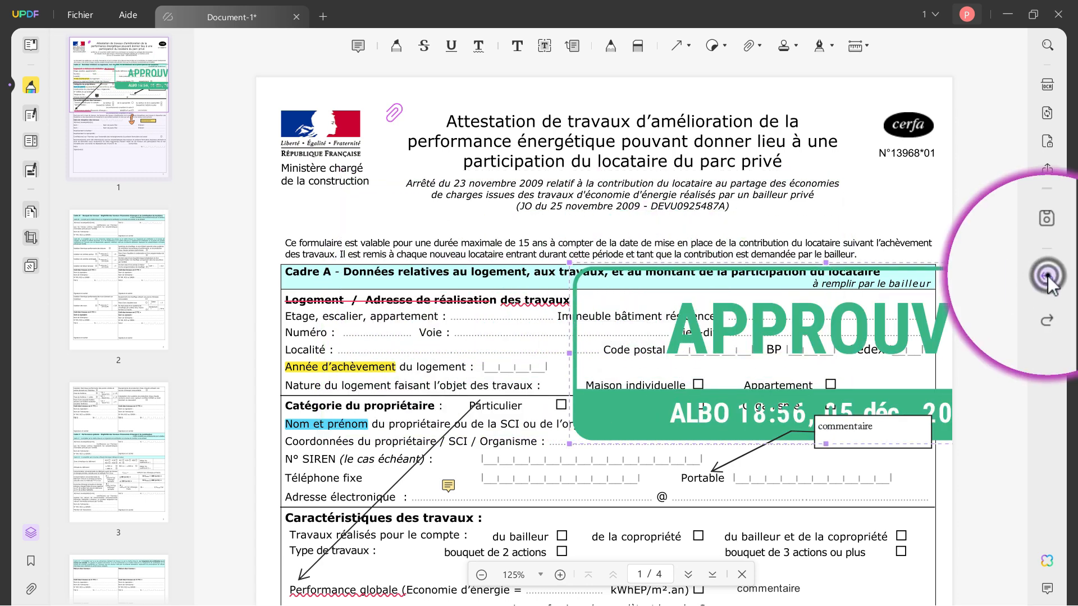
pyautogui.click(1048, 279)
pyautogui.click(1047, 278)
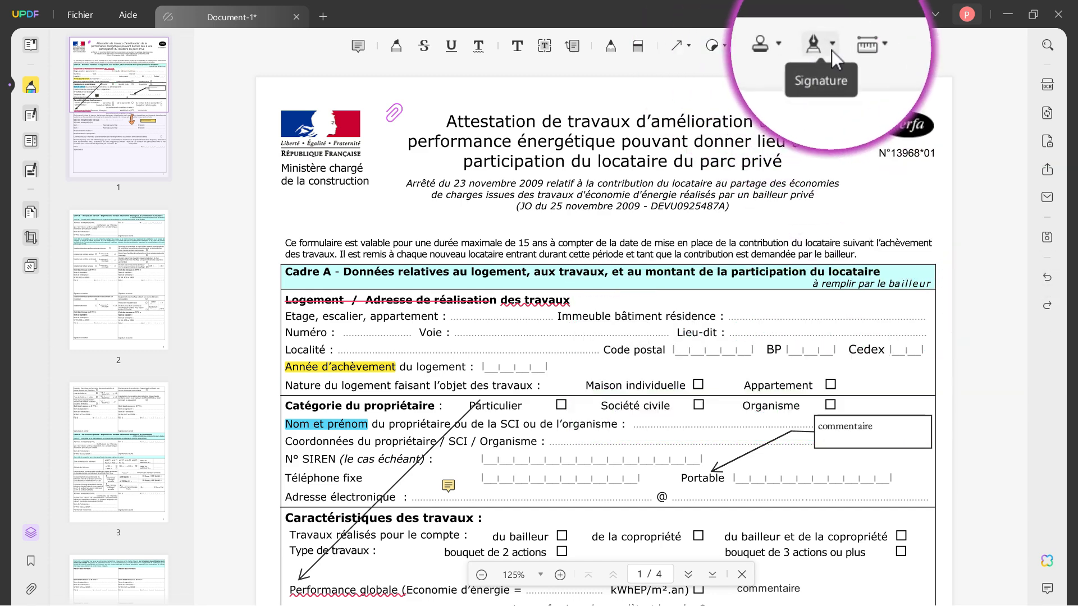
# - Create a freehand drawn signature and place it enlarged below "Signature(s)" at the end of page 1
pyautogui.scroll(-10, 729, 259)
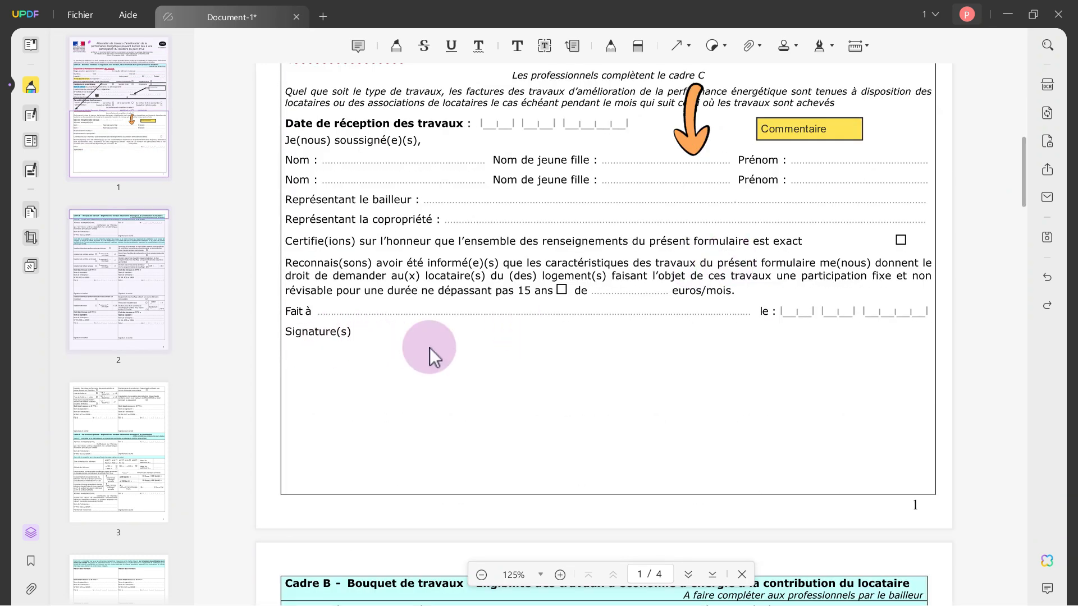
pyautogui.click(831, 46)
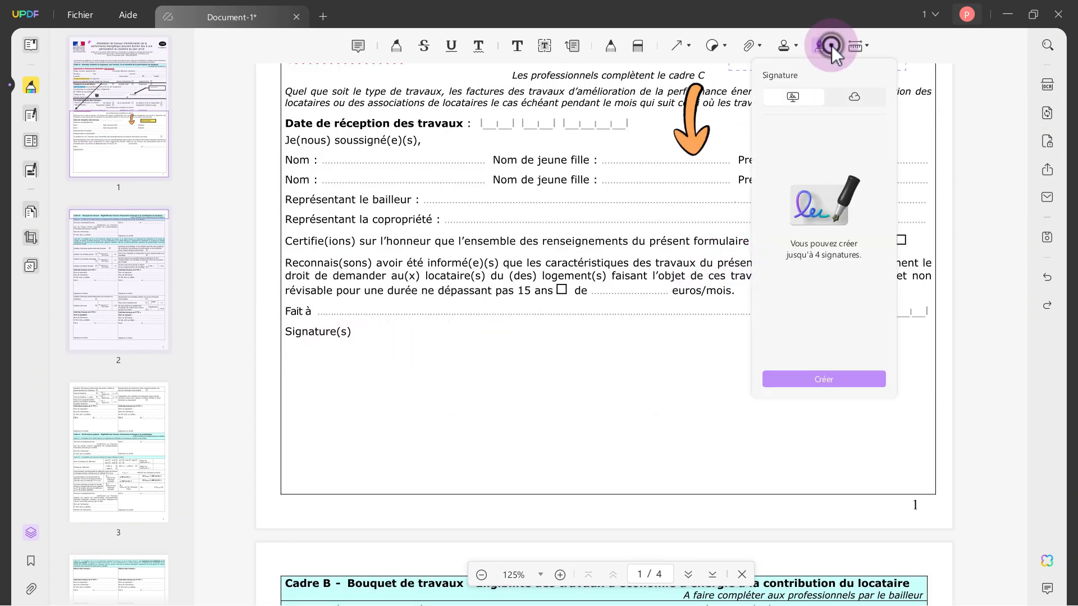
pyautogui.click(821, 379)
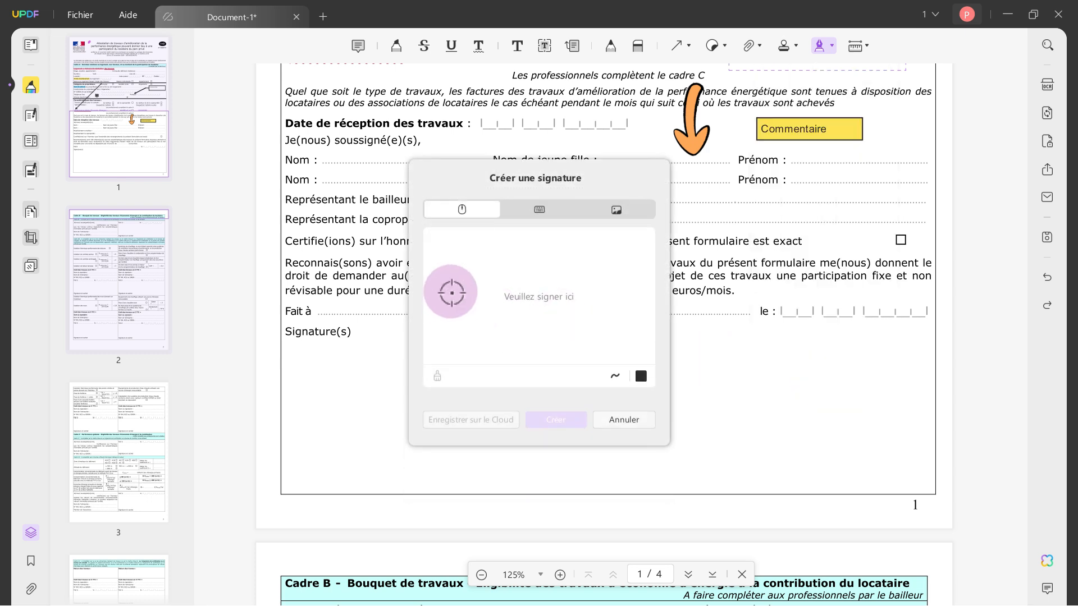
pyautogui.moveTo(453, 284)
pyautogui.mouseDown()
pyautogui.moveTo(474, 298)
pyautogui.moveTo(452, 303)
pyautogui.moveTo(517, 277)
pyautogui.moveTo(507, 250)
pyautogui.moveTo(512, 313)
pyautogui.moveTo(533, 281)
pyautogui.moveTo(569, 285)
pyautogui.mouseUp()
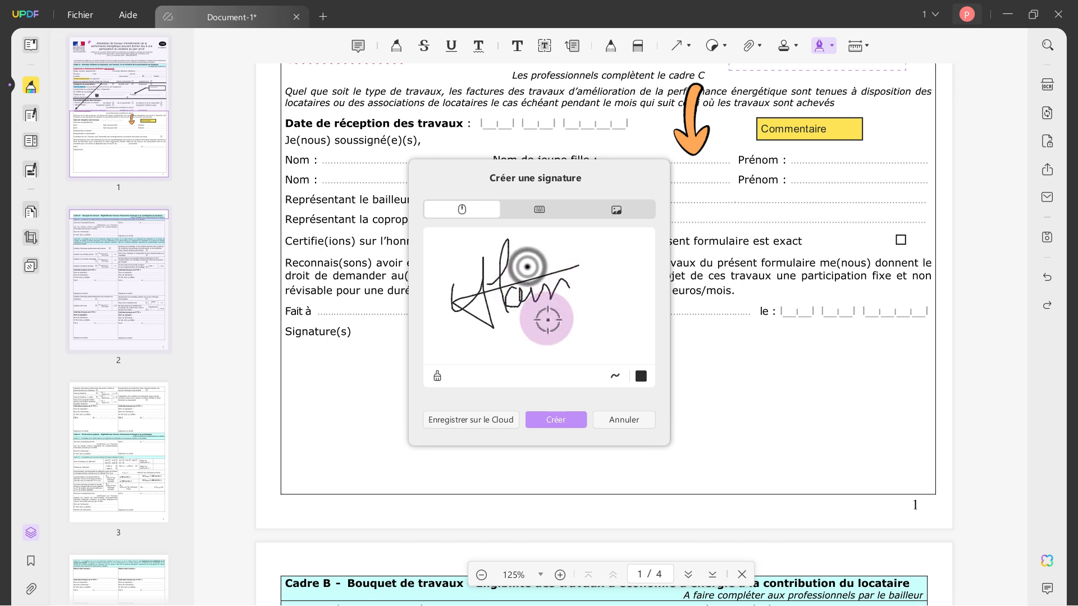
pyautogui.click(558, 420)
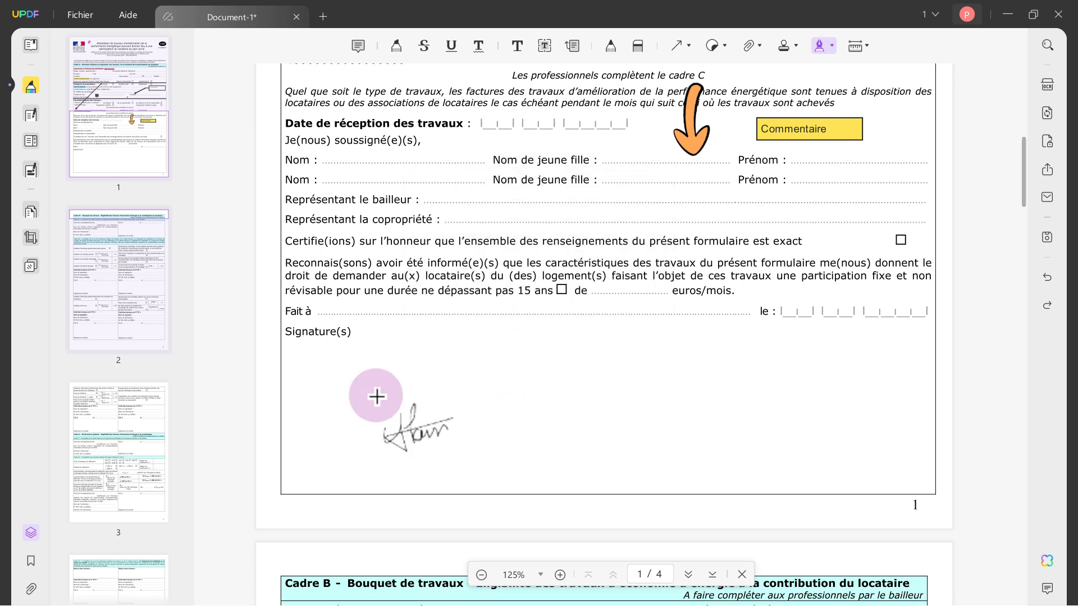
pyautogui.click(335, 377)
pyautogui.moveTo(360, 403)
pyautogui.mouseDown()
pyautogui.moveTo(433, 437)
pyautogui.moveTo(405, 418)
pyautogui.mouseUp()
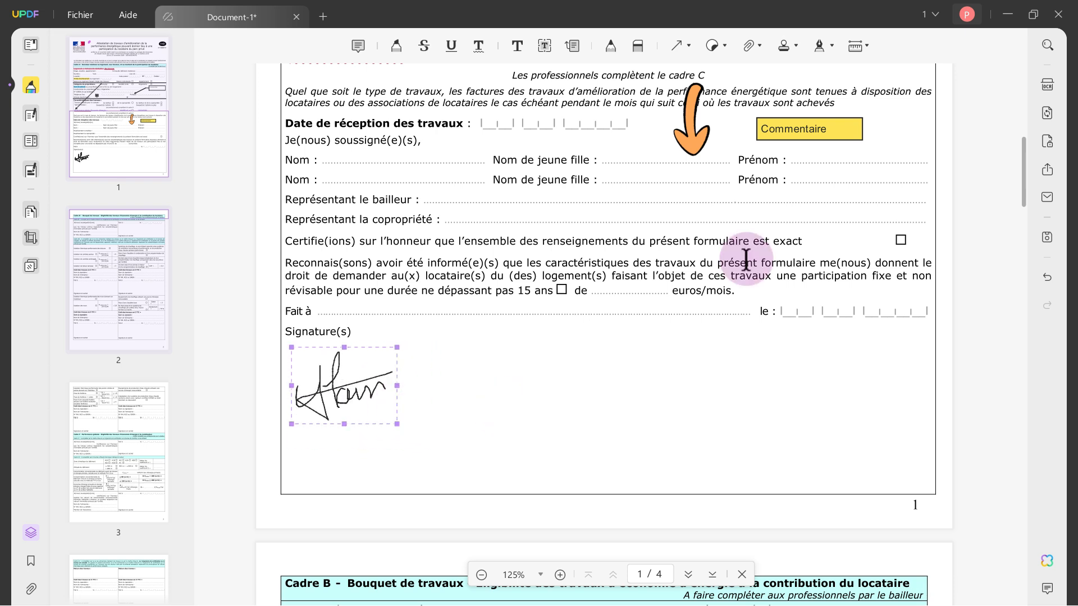
pyautogui.click(833, 48)
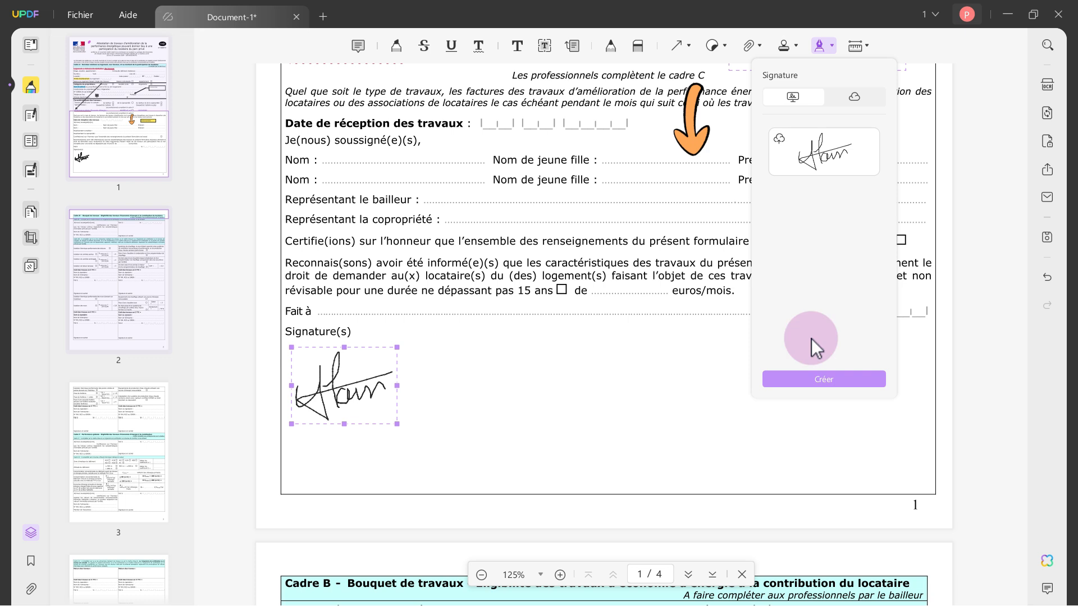
pyautogui.click(807, 379)
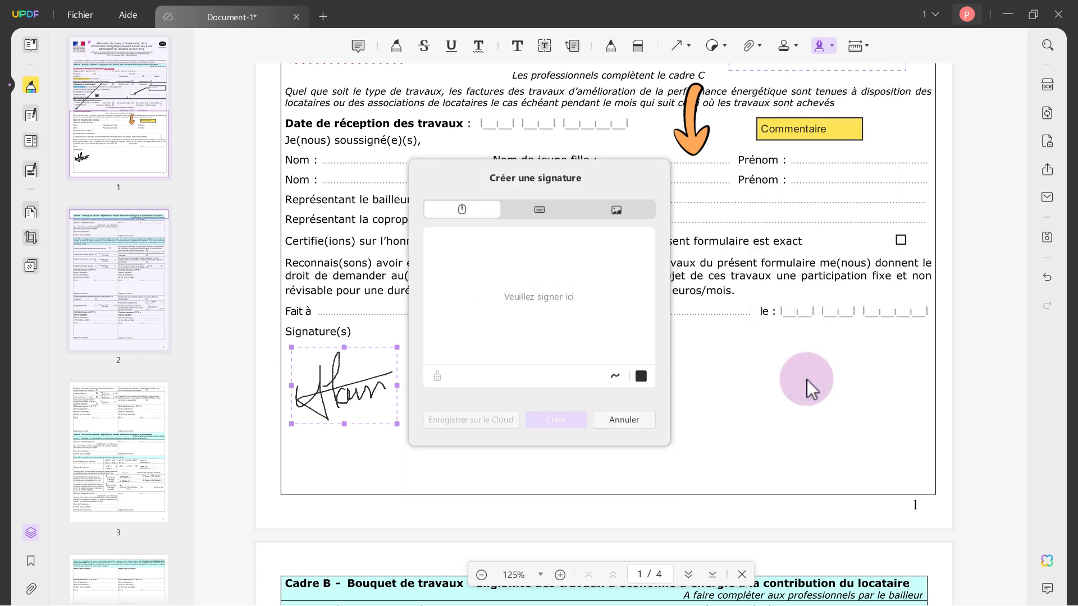
pyautogui.click(617, 210)
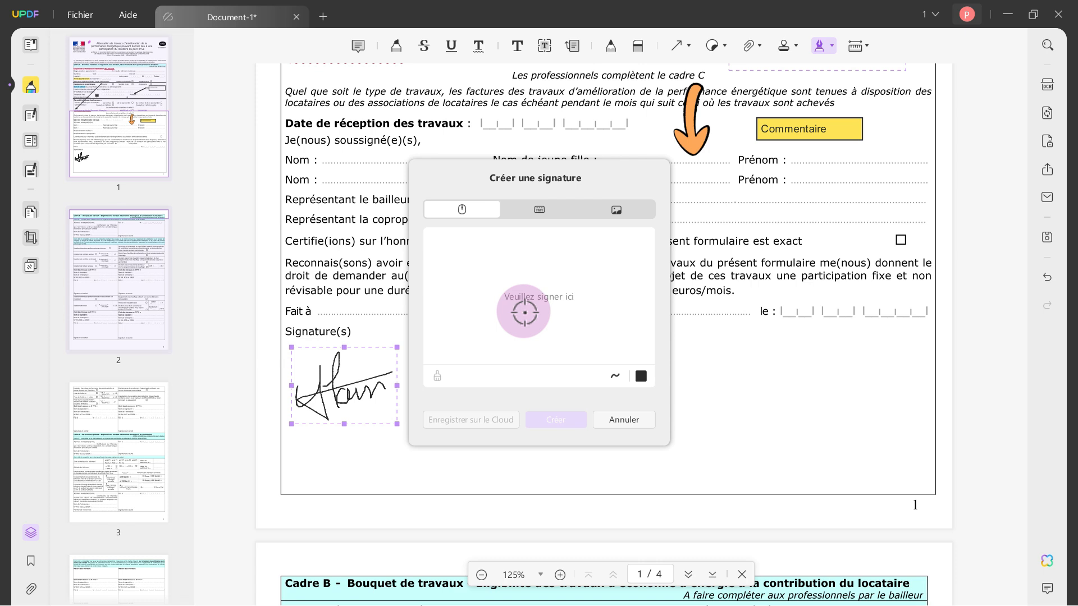
pyautogui.click(632, 423)
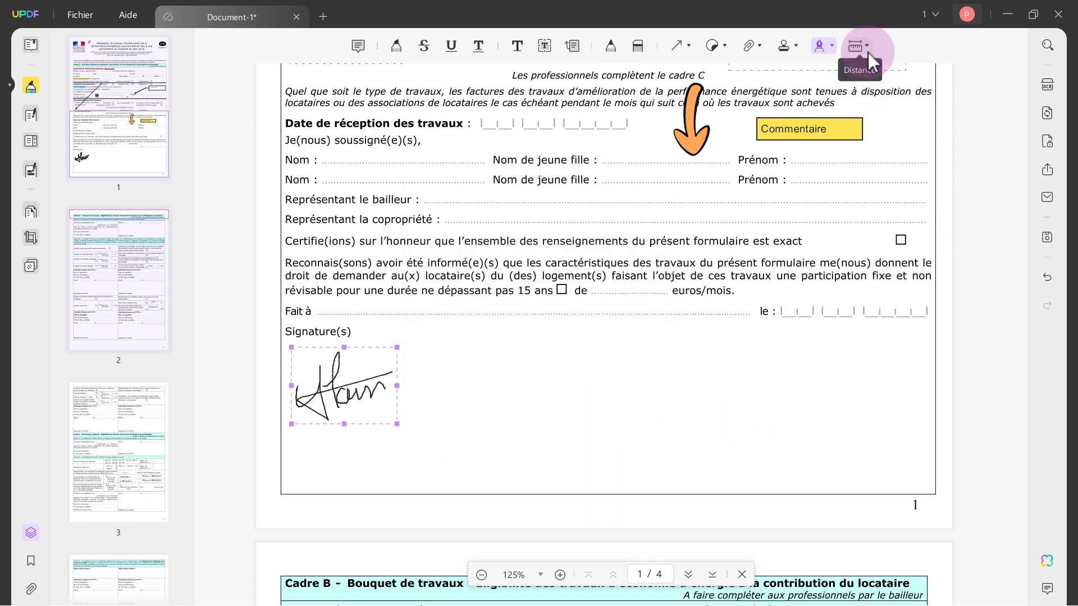
# - Draw a distance measurement about 7.8 cm long in the empty area beside the signature at the end of page 1
pyautogui.hotkey('ctrl', 'z')
pyautogui.click(898, 49)
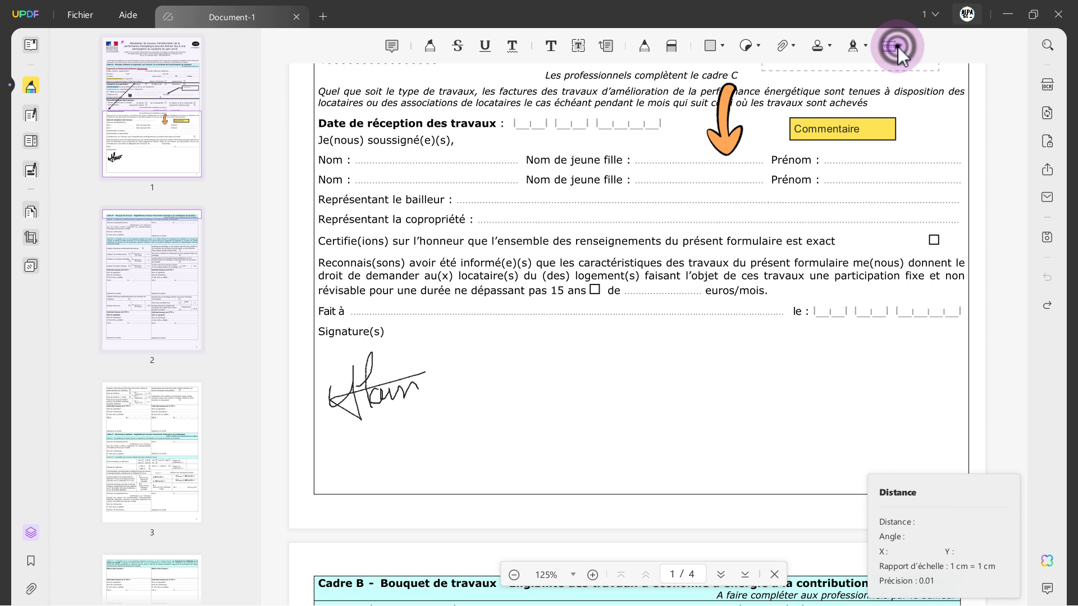
pyautogui.click(897, 46)
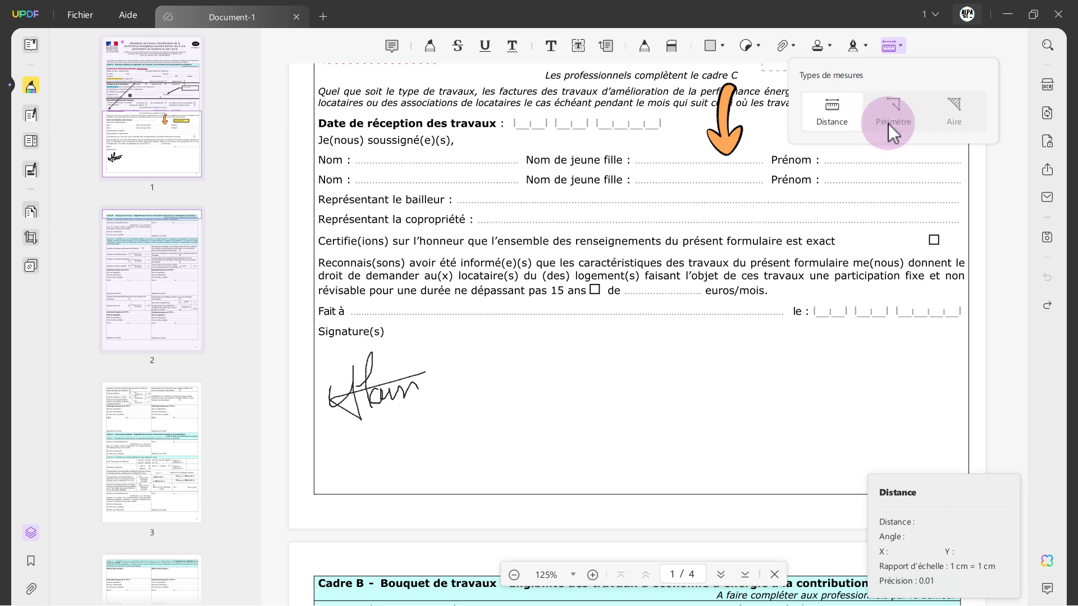
pyautogui.click(840, 114)
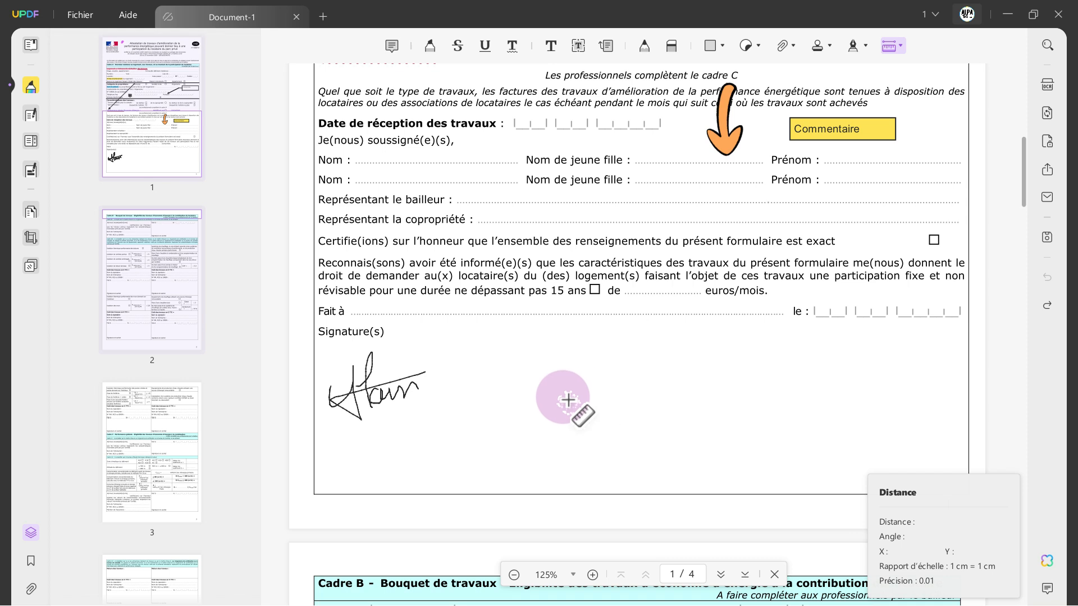
pyautogui.click(496, 334)
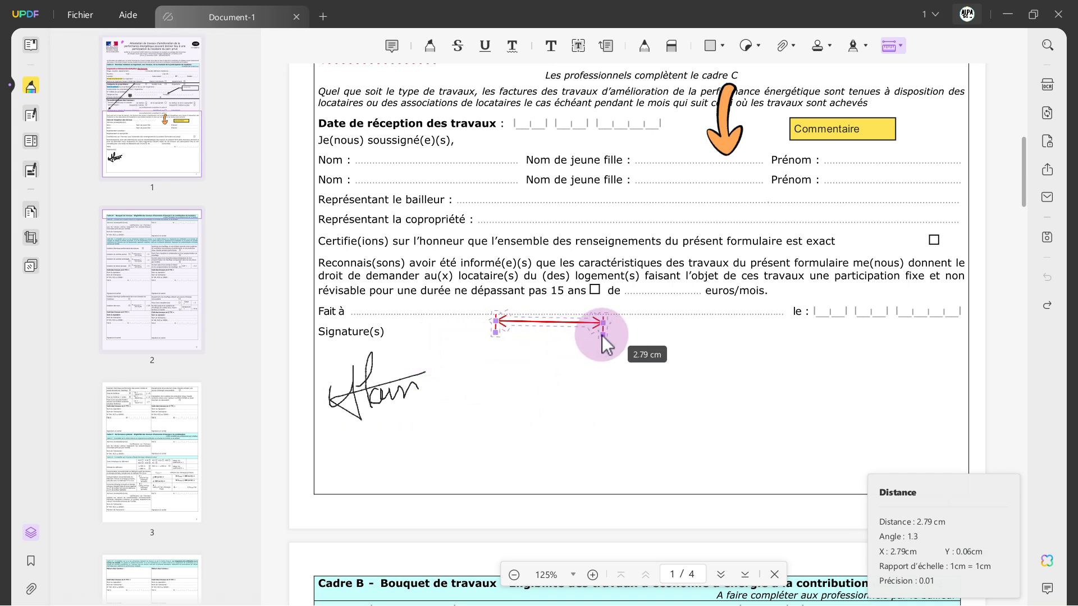
pyautogui.click(753, 332)
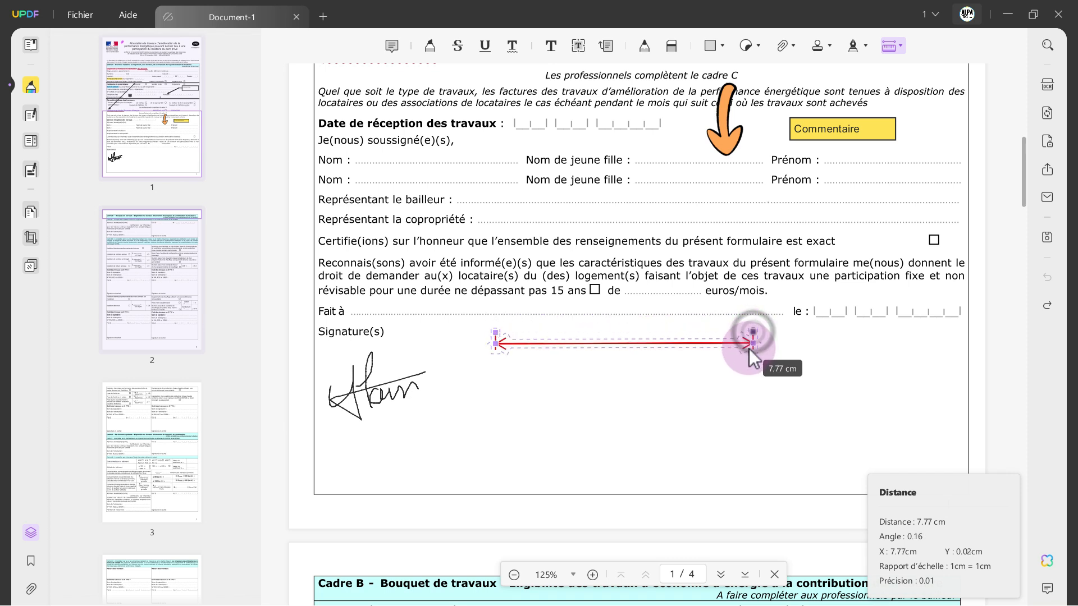
pyautogui.click(749, 432)
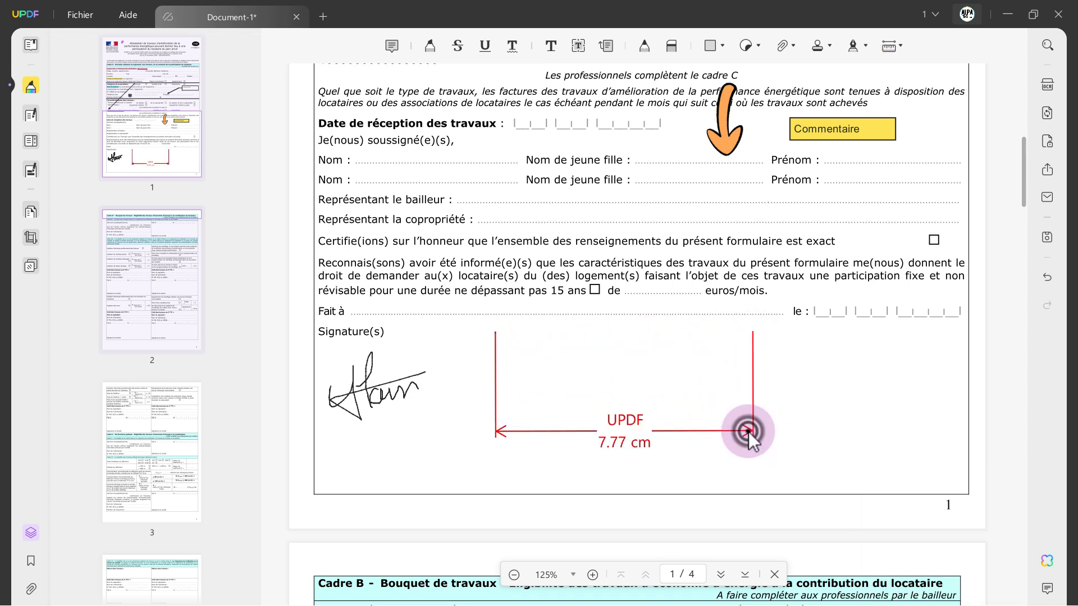
# - Change the distance measurement's label to "Mesure"
pyautogui.click(628, 431)
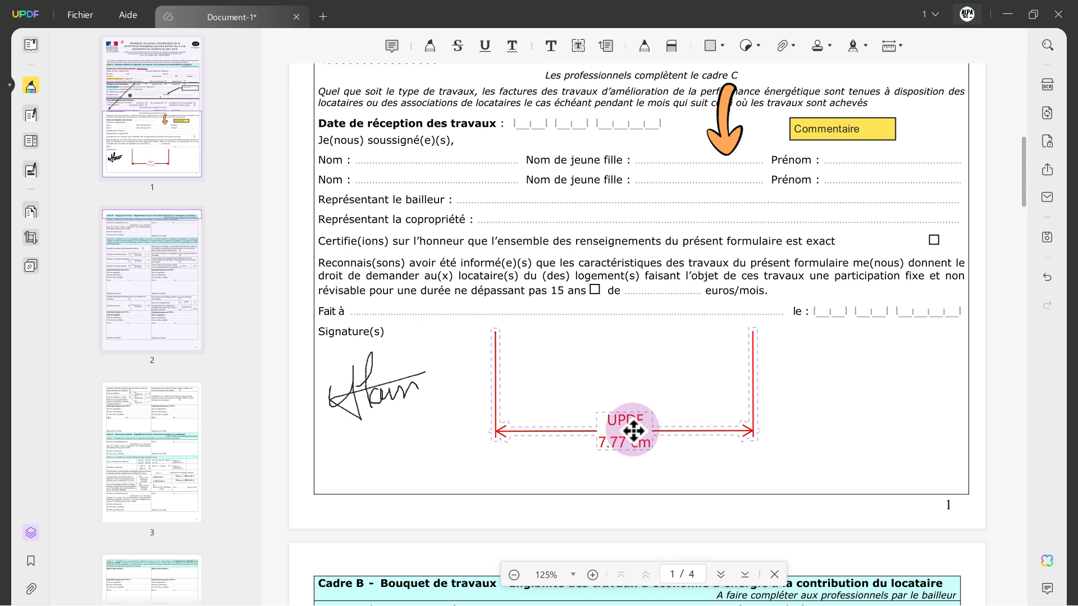
pyautogui.rightClick(626, 427)
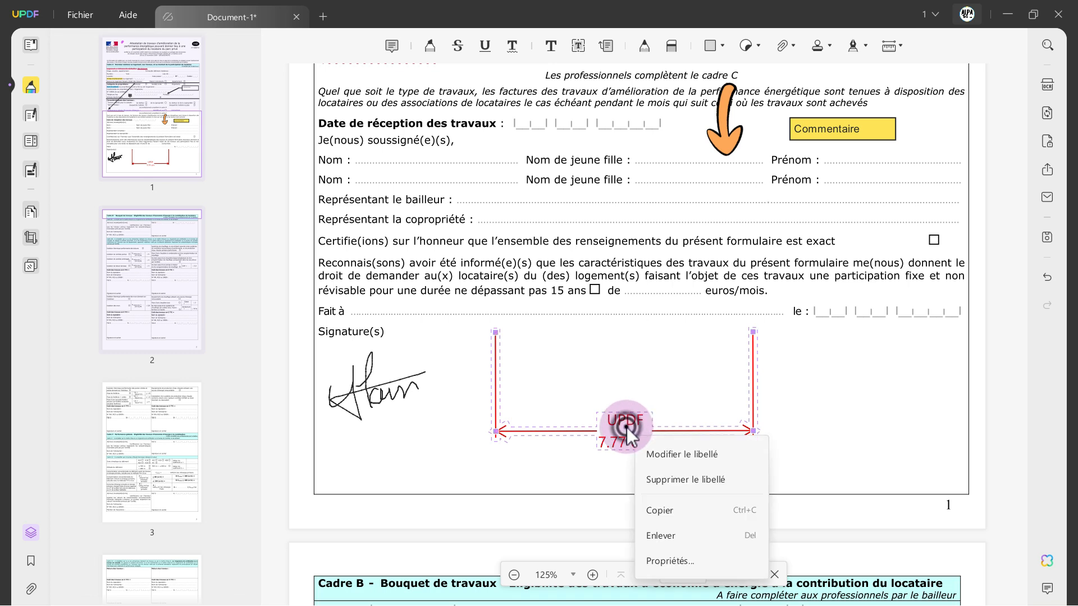
pyautogui.click(662, 452)
pyautogui.moveTo(499, 311); pyautogui.dragTo(406, 313)
pyautogui.press('BackSpace')
pyautogui.write('Mesure')
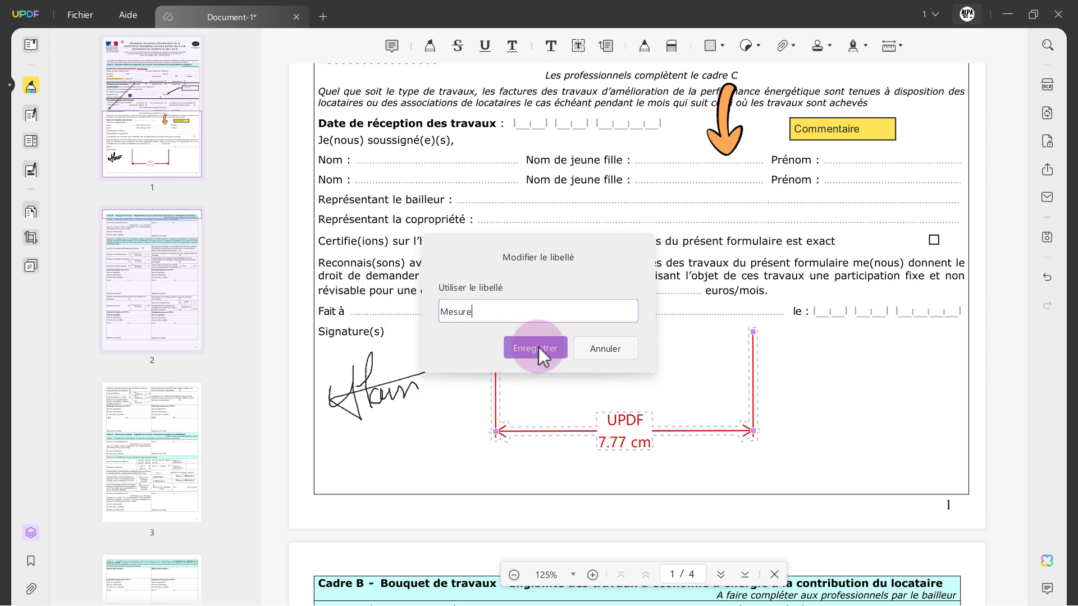
pyautogui.click(538, 347)
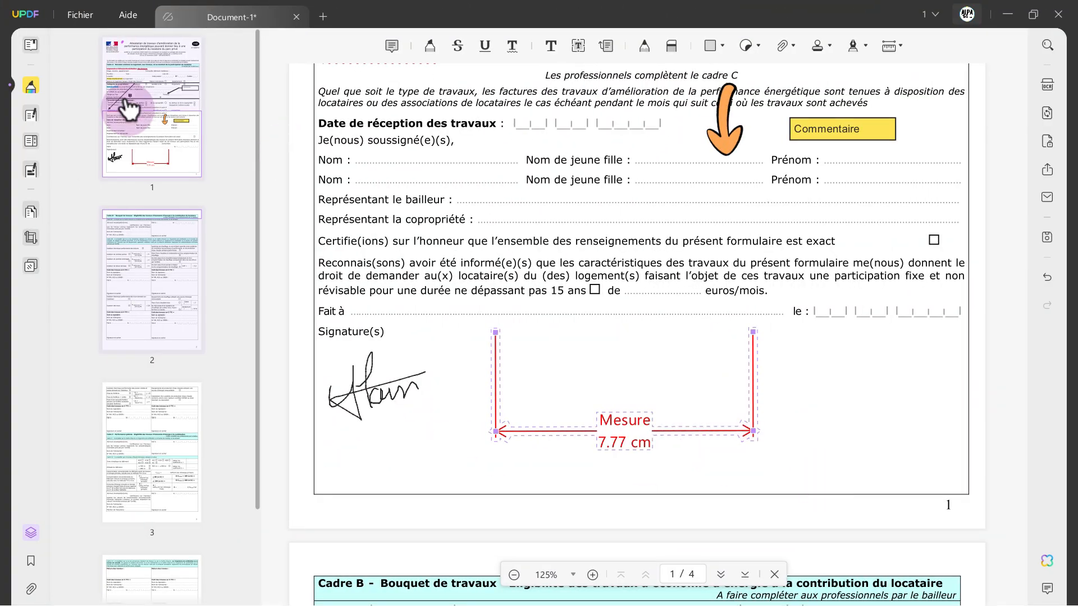
# - Open demande-retraite-progressive.pdf and go to the start of its first page
pyautogui.click(32, 119)
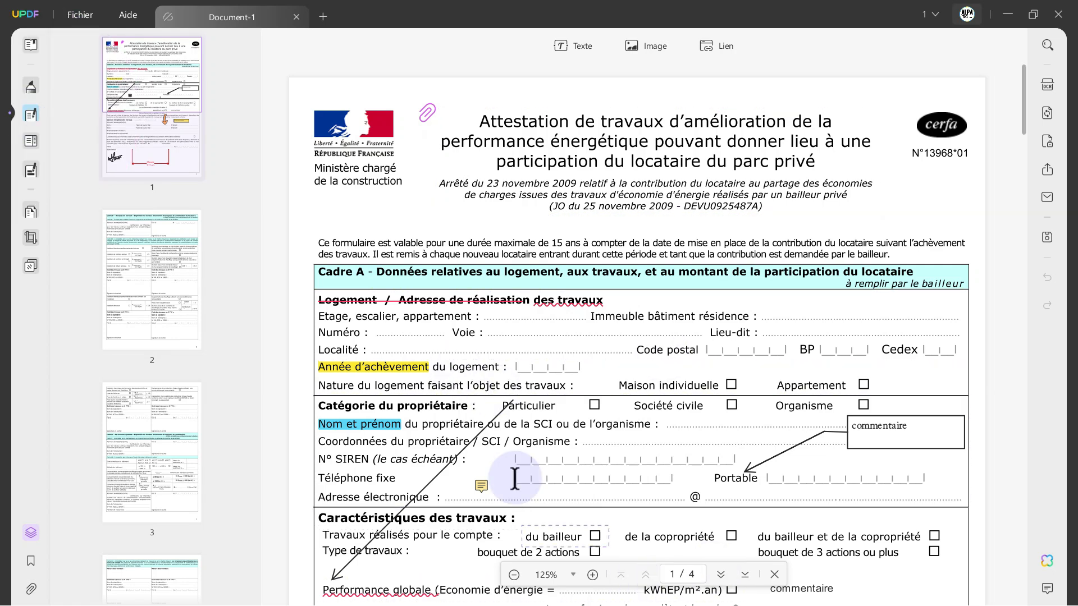
pyautogui.click(79, 19)
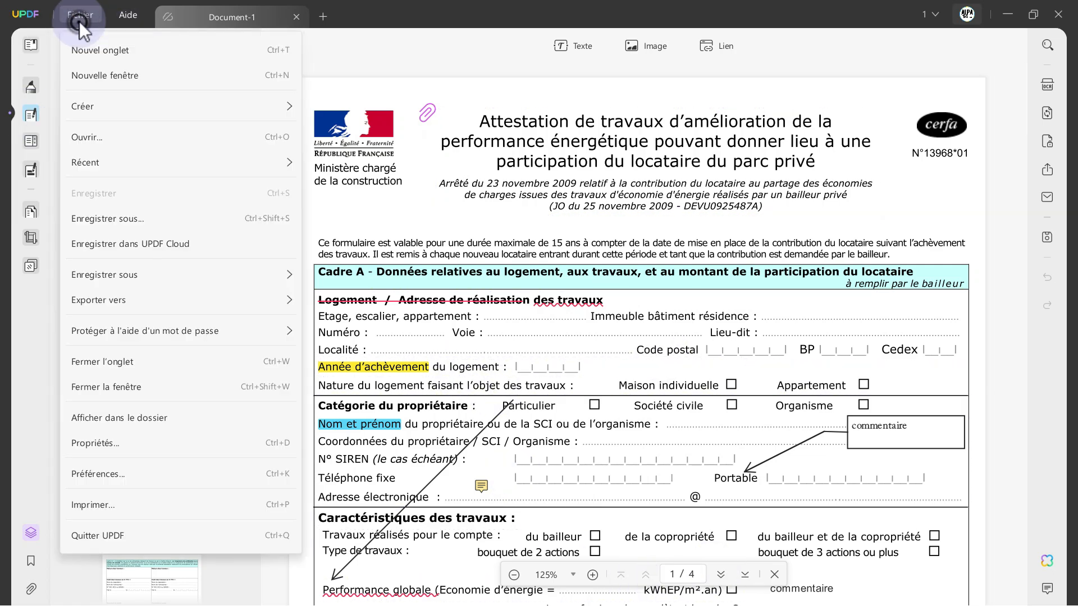
pyautogui.click(99, 137)
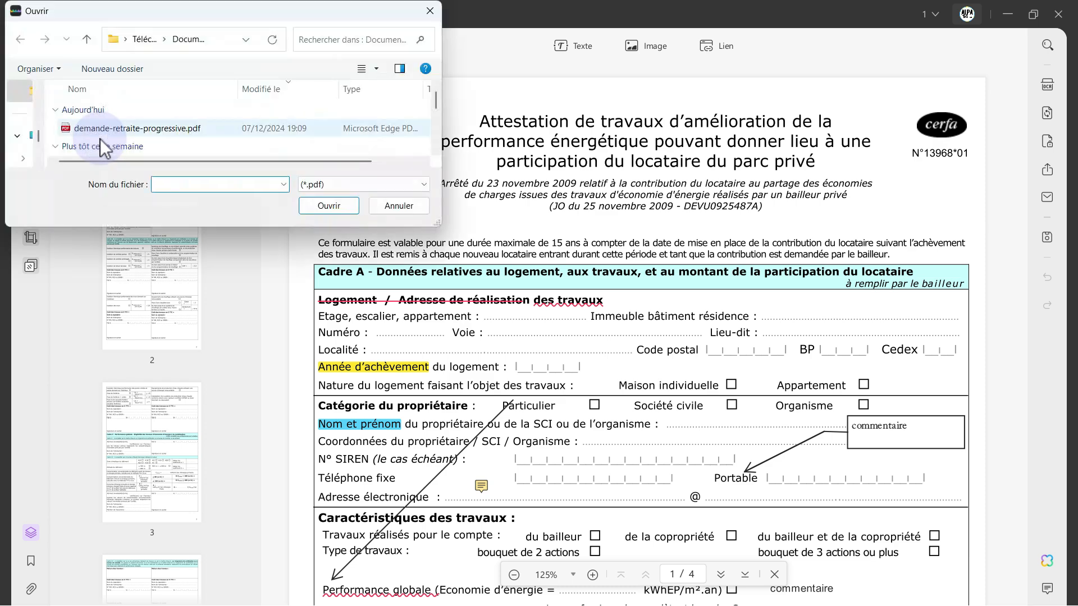
pyautogui.click(97, 127)
pyautogui.click(341, 209)
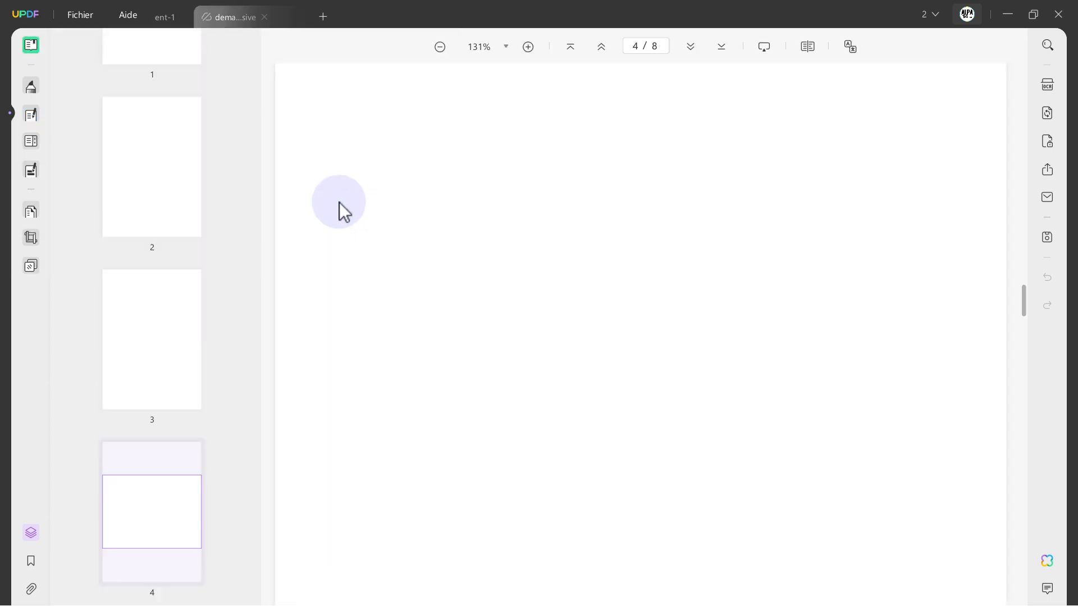
pyautogui.scroll(15, 476, 317)
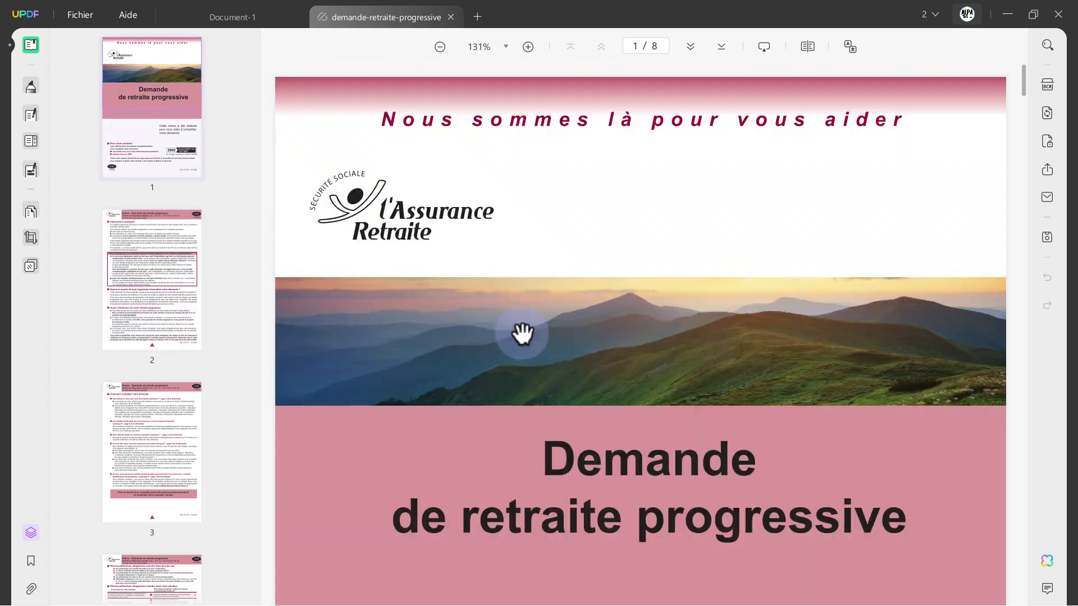
pyautogui.scroll(-2, 520, 332)
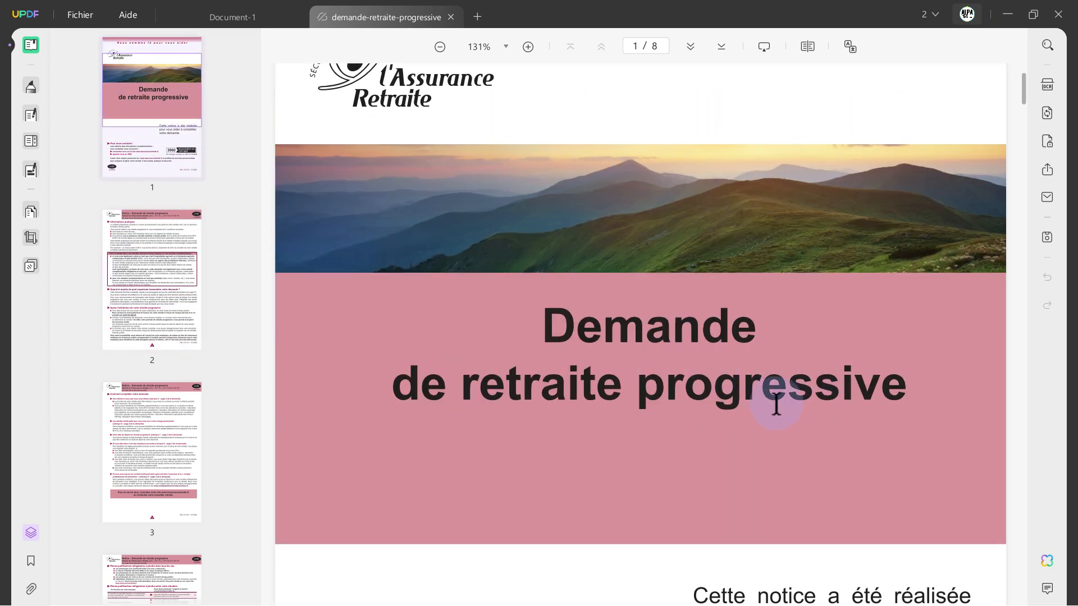
pyautogui.scroll(2, 776, 405)
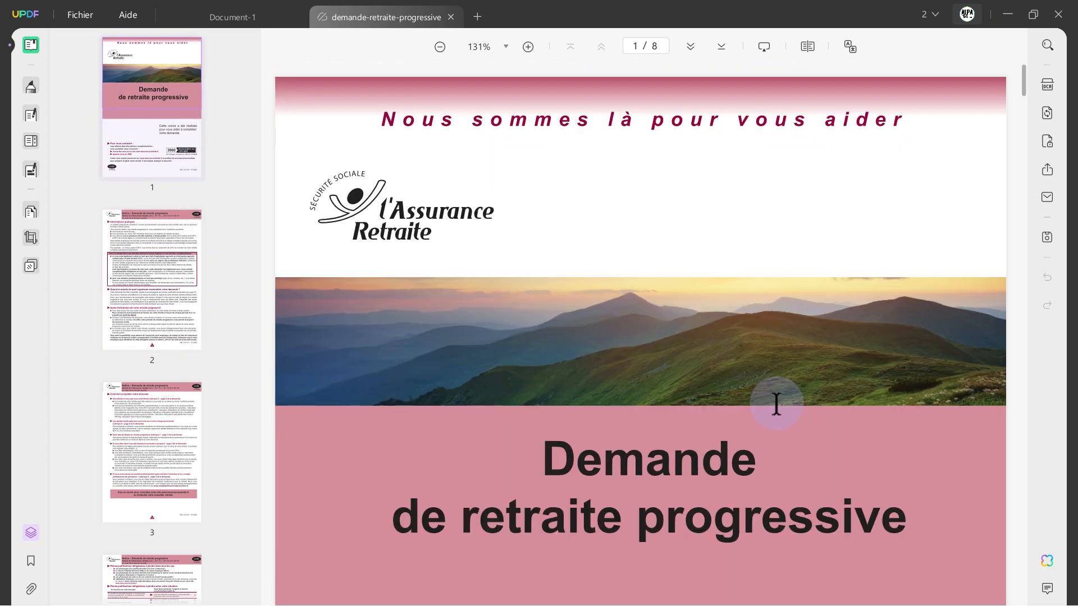
# - In text editing mode, widen the page 1 title's text box slightly and add a third line reading "(à compléter)"
pyautogui.click(31, 113)
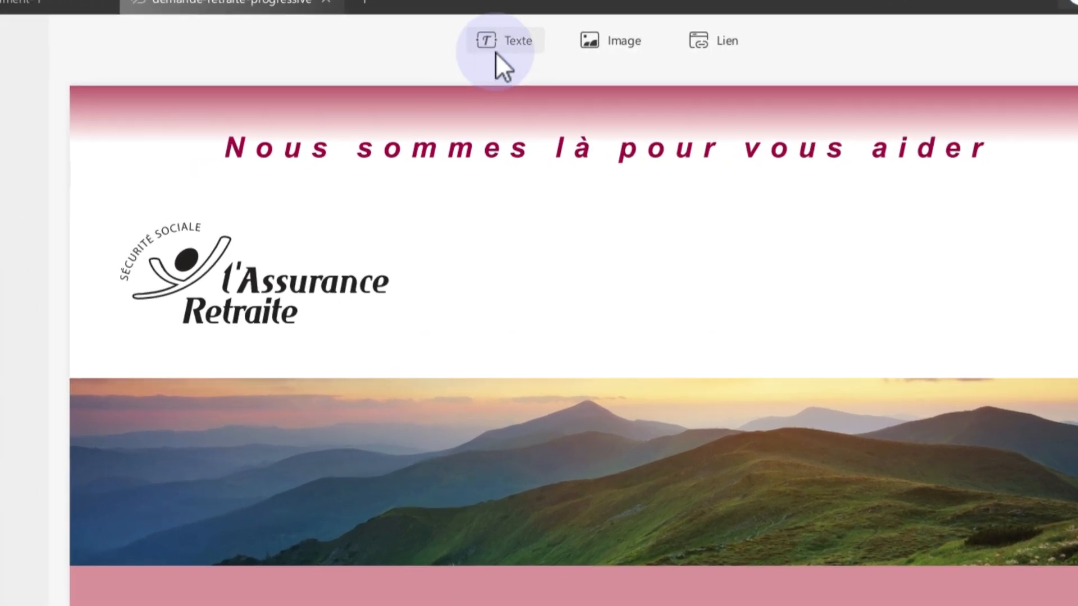
pyautogui.click(567, 51)
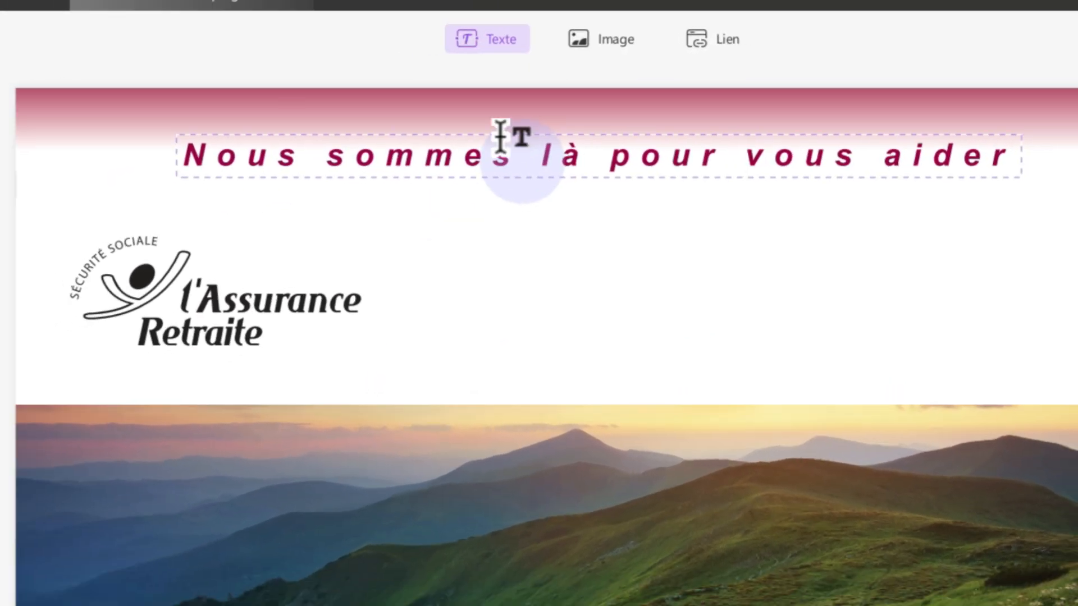
pyautogui.scroll(-6, 702, 481)
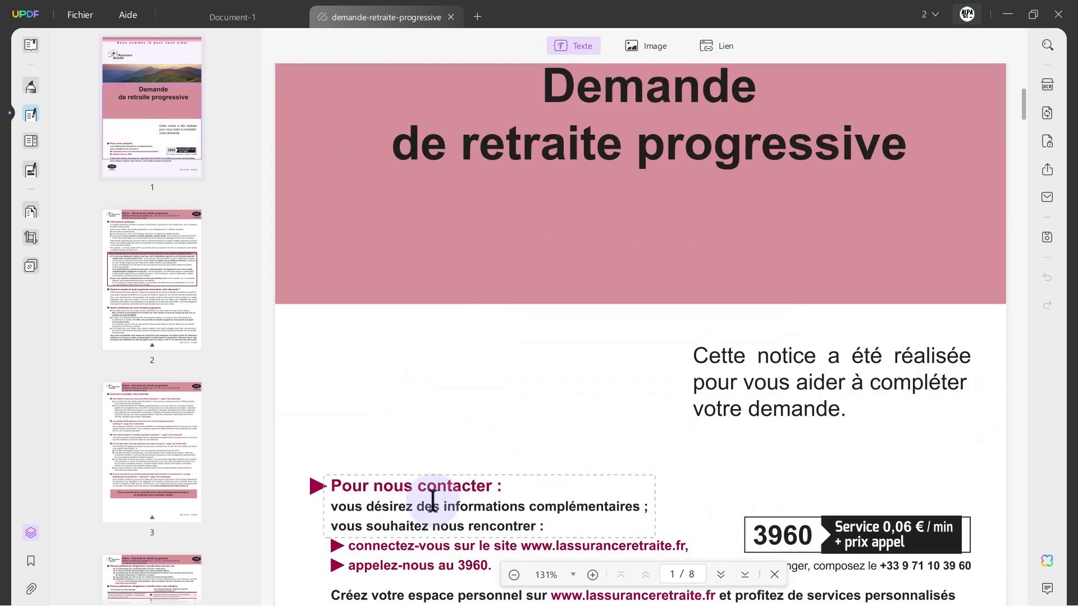
pyautogui.scroll(5, 859, 437)
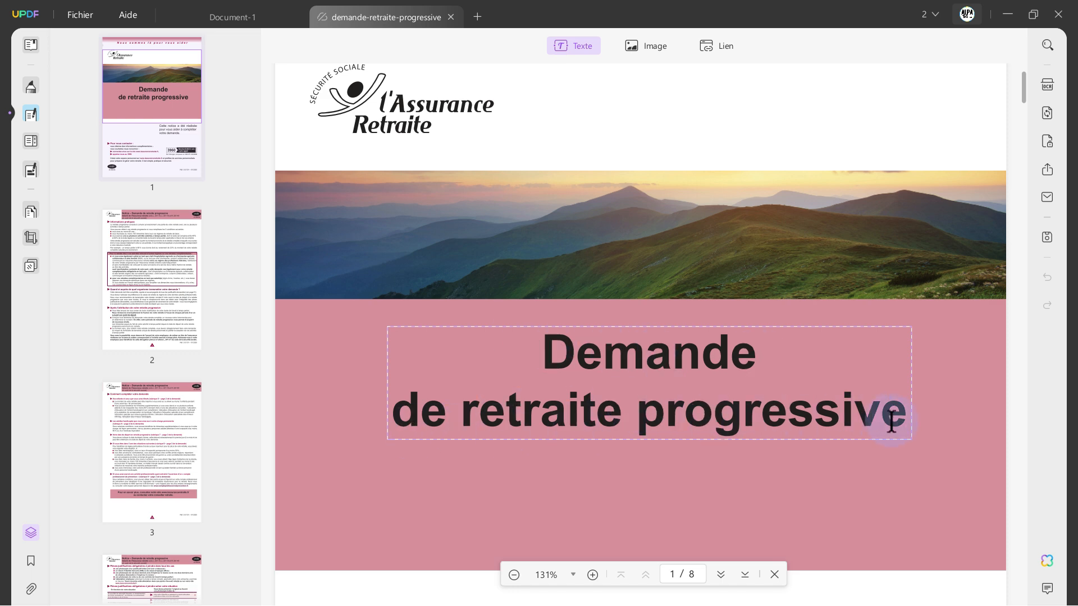
pyautogui.click(911, 403)
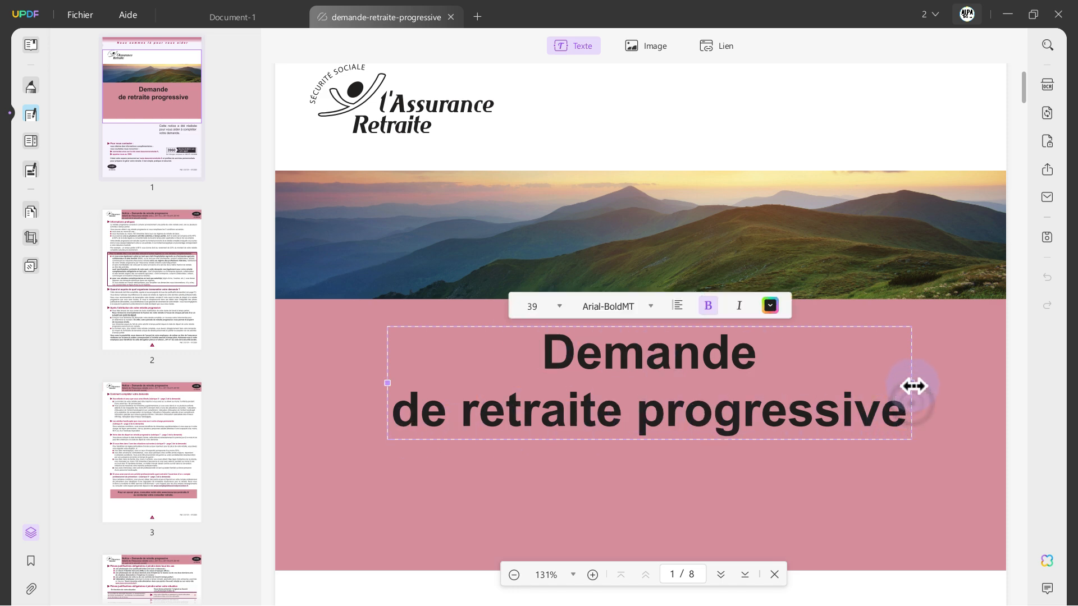
pyautogui.moveTo(914, 385); pyautogui.dragTo(933, 385)
pyautogui.click(908, 414)
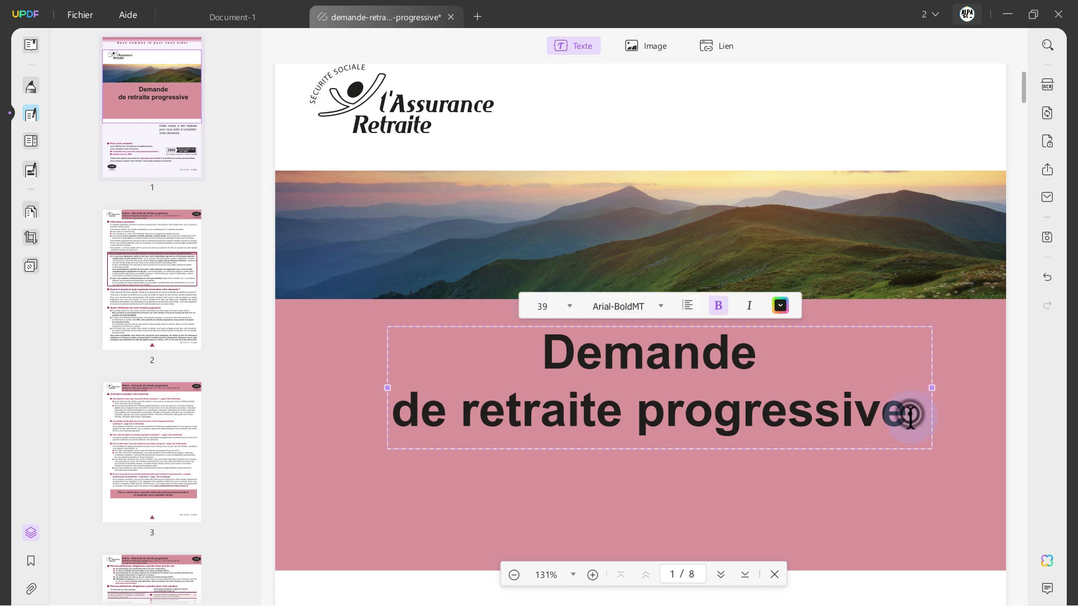
pyautogui.press('Return')
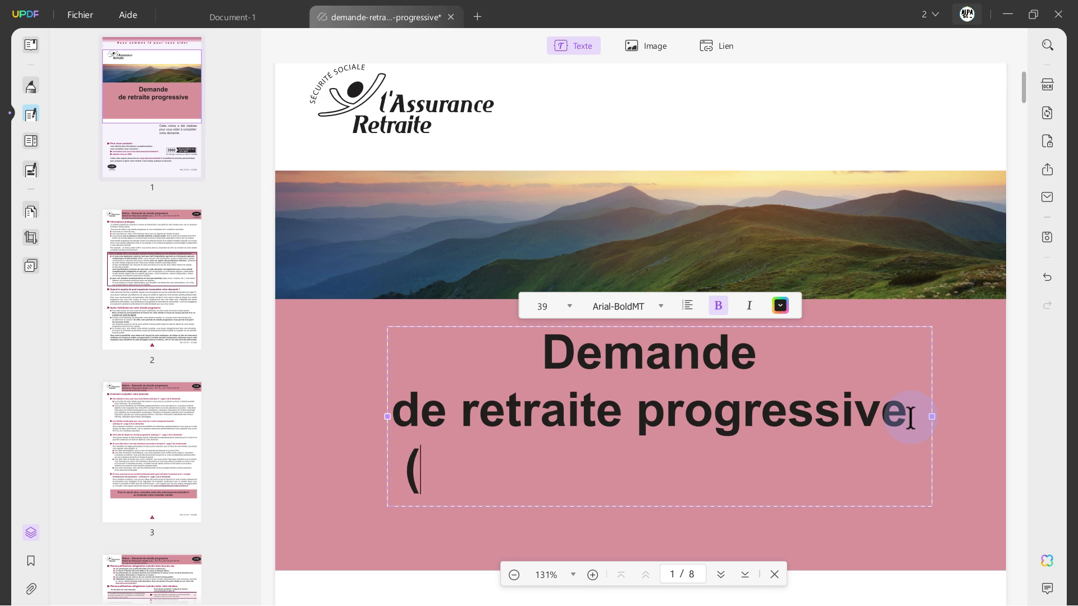
pyautogui.write('(à c')
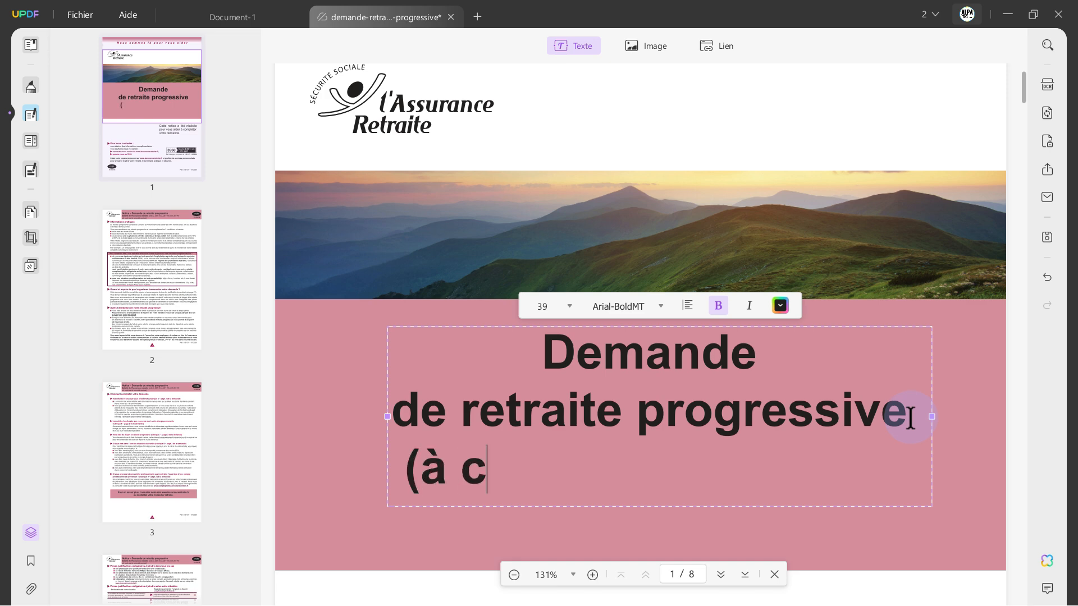
pyautogui.write('ompléter')
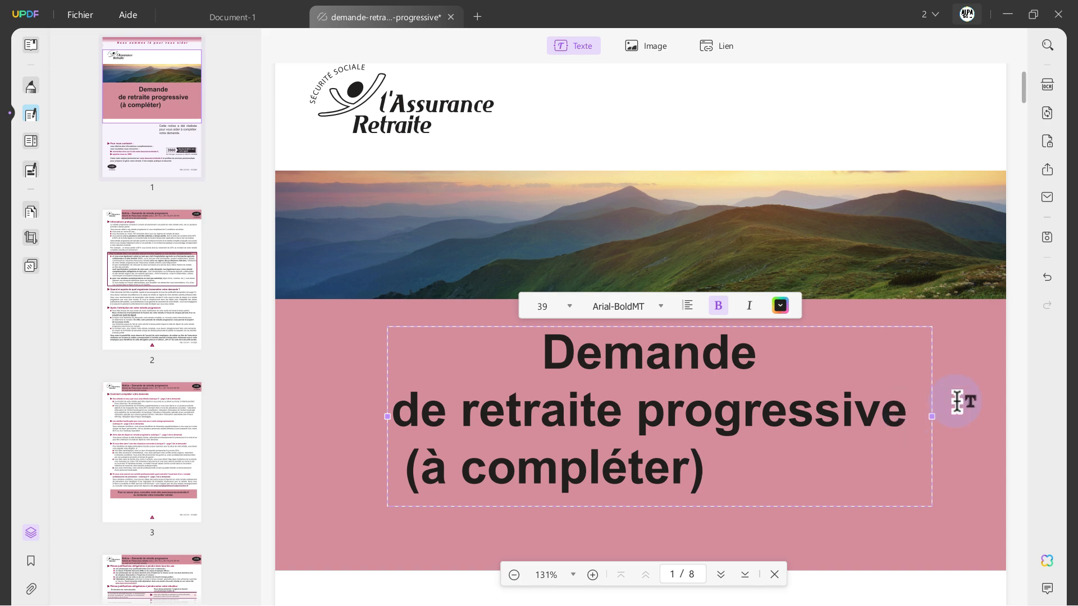
# - Delete the paragraph beginning "Votre retraite progressive est calculée" under "Informations pratiques" on page 2
pyautogui.scroll(-10, 770, 418)
pyautogui.scroll(-5, 768, 414)
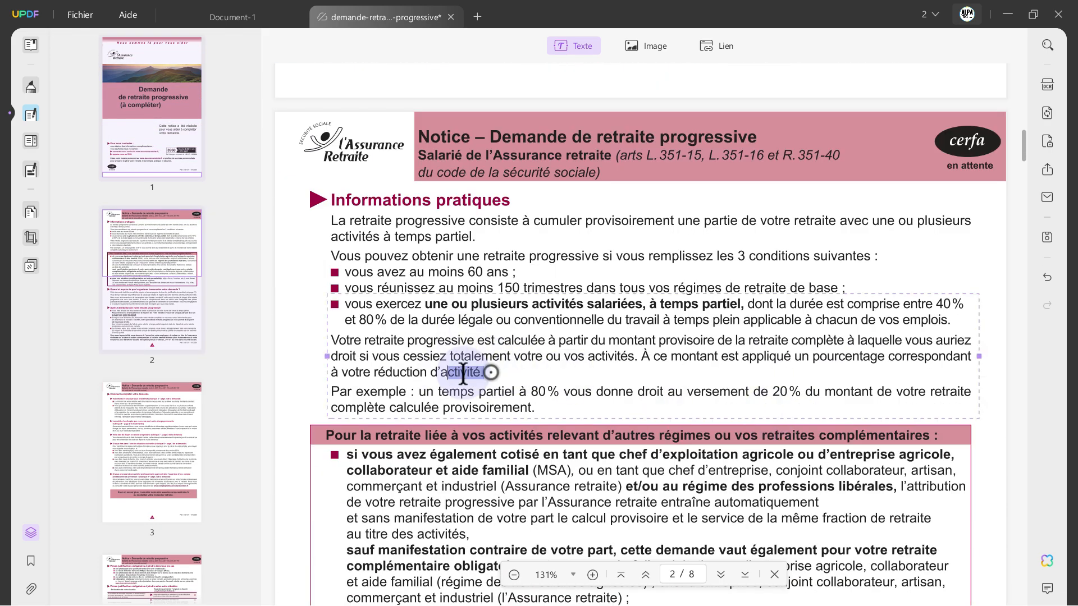
pyautogui.tripleClick(492, 369)
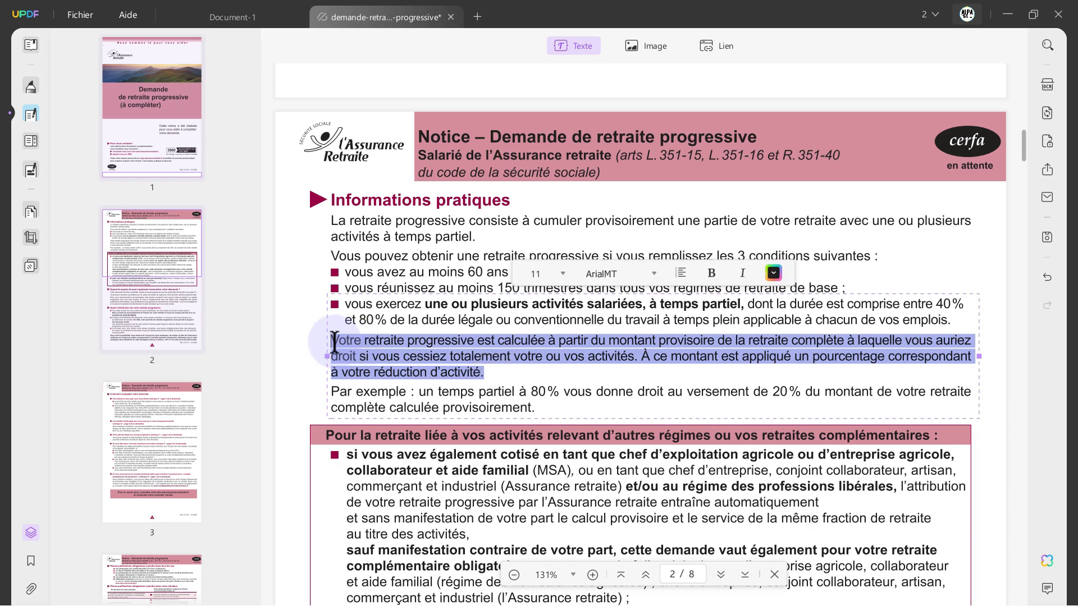
pyautogui.press('BackSpace')
# - Switch to image editing and move the mountain landscape picture on page 1 slightly upward
pyautogui.scroll(-10, 424, 372)
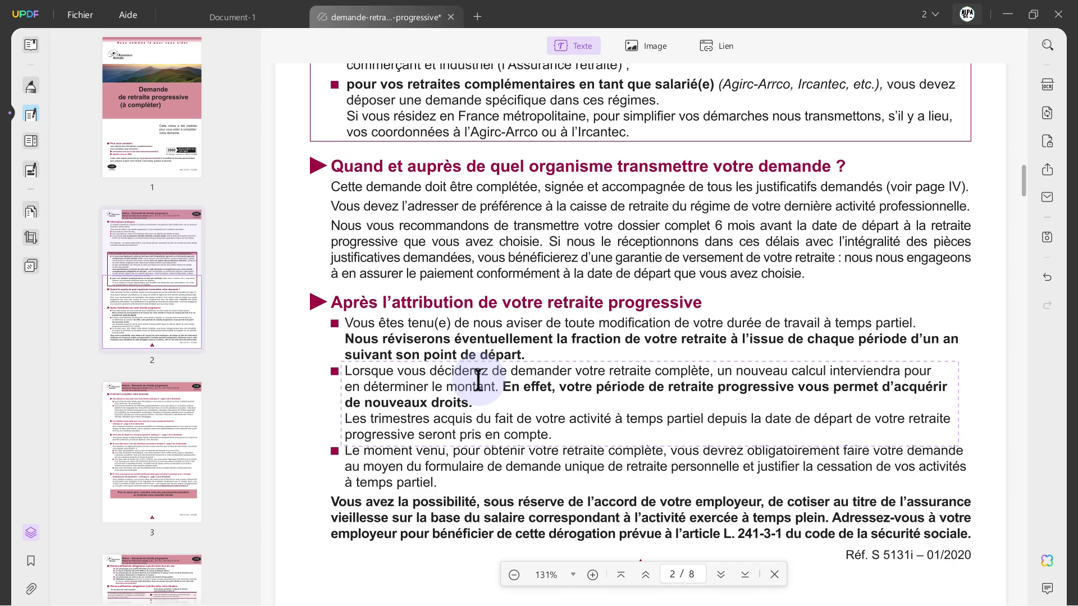
pyautogui.scroll(15, 478, 380)
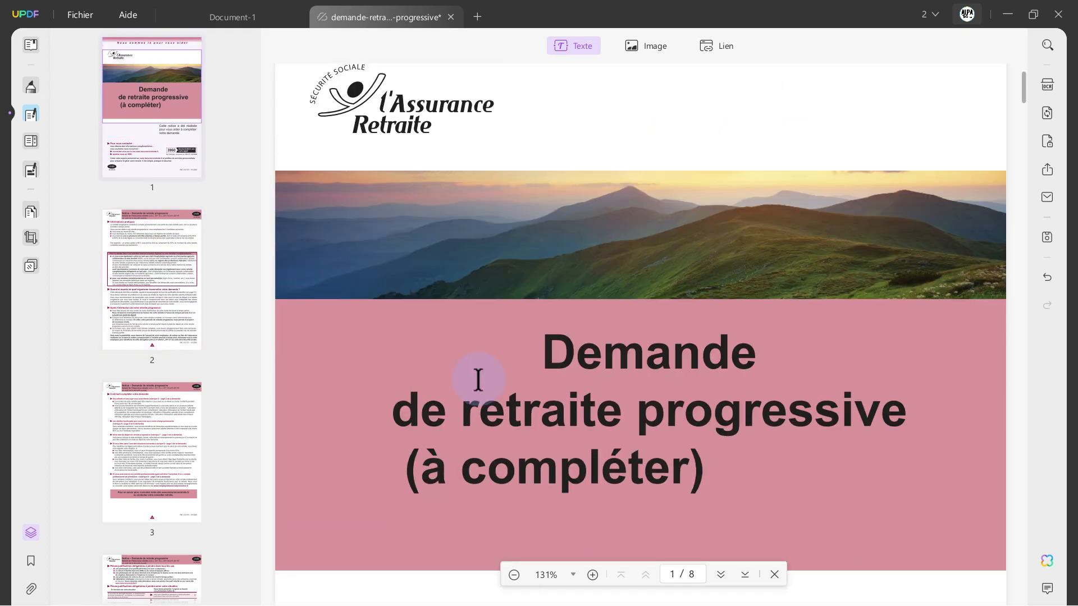
pyautogui.scroll(2, 478, 380)
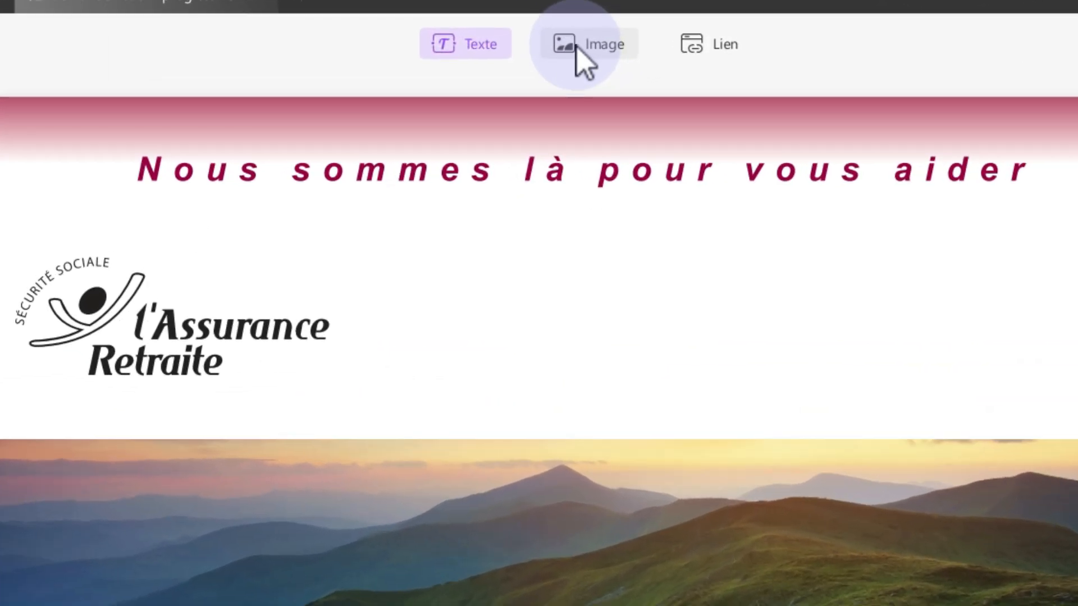
pyautogui.click(575, 48)
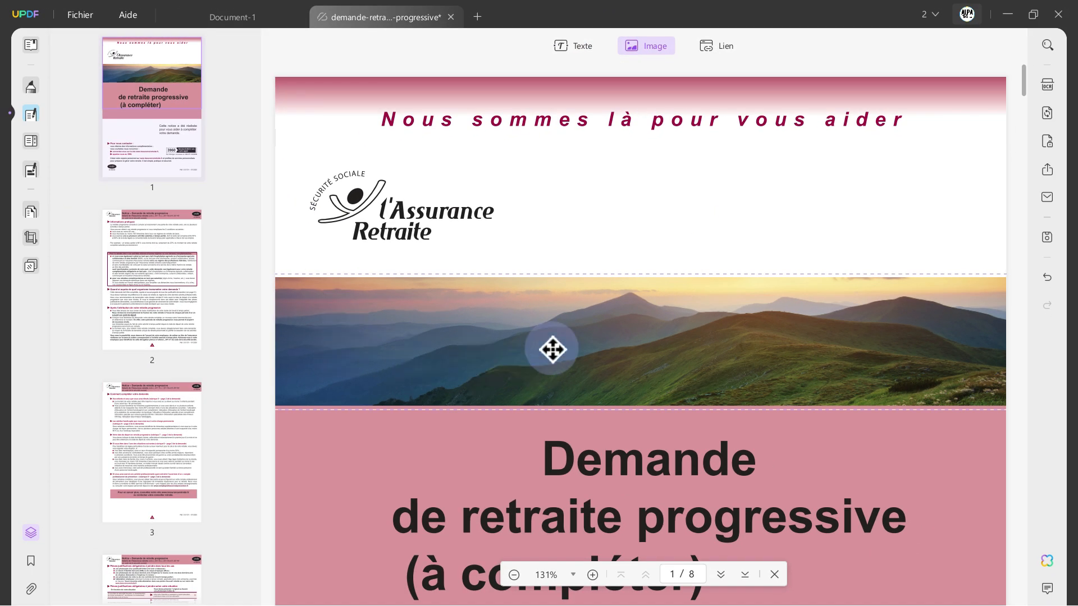
pyautogui.moveTo(560, 342)
pyautogui.mouseDown()
pyautogui.moveTo(603, 339)
pyautogui.moveTo(582, 342)
pyautogui.moveTo(599, 339)
pyautogui.moveTo(537, 284)
pyautogui.moveTo(575, 346)
pyautogui.moveTo(566, 334)
pyautogui.mouseUp()
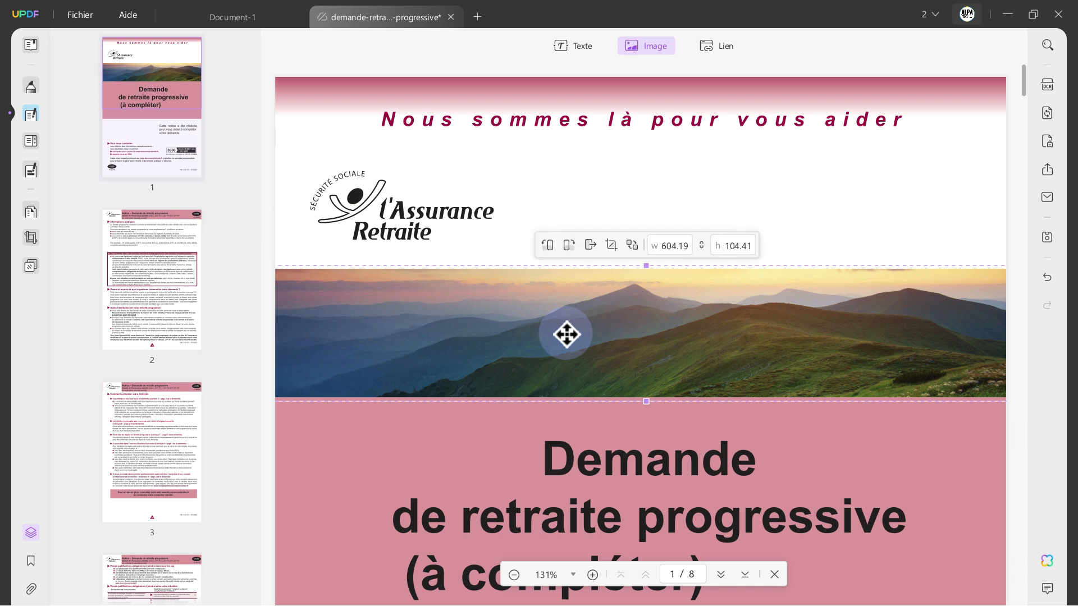
# - Rotate the mountain landscape picture a quarter turn counterclockwise and turn it back clockwise
pyautogui.click(548, 247)
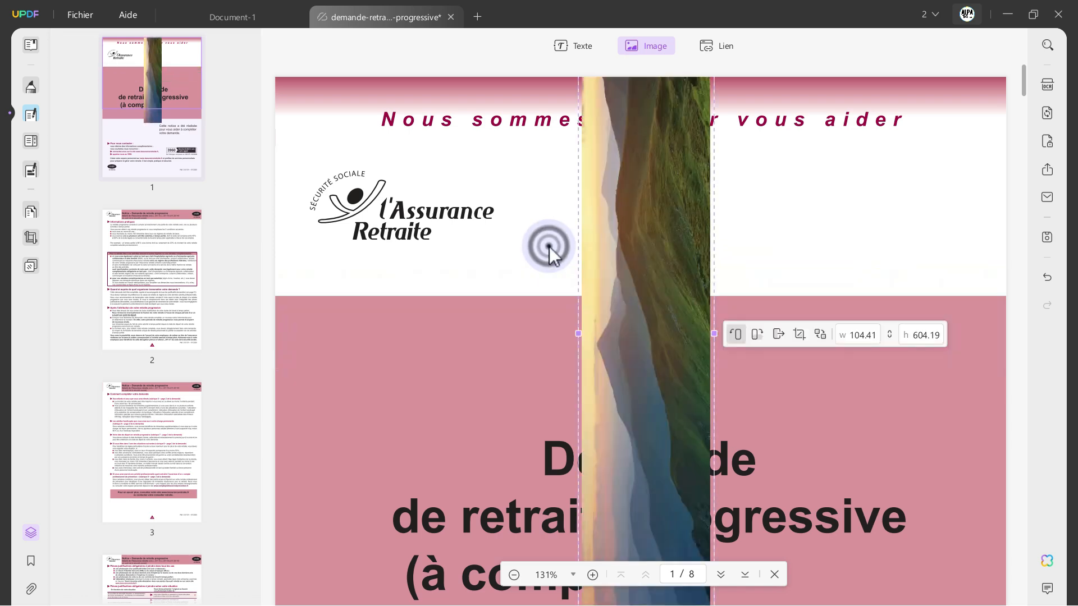
pyautogui.click(756, 334)
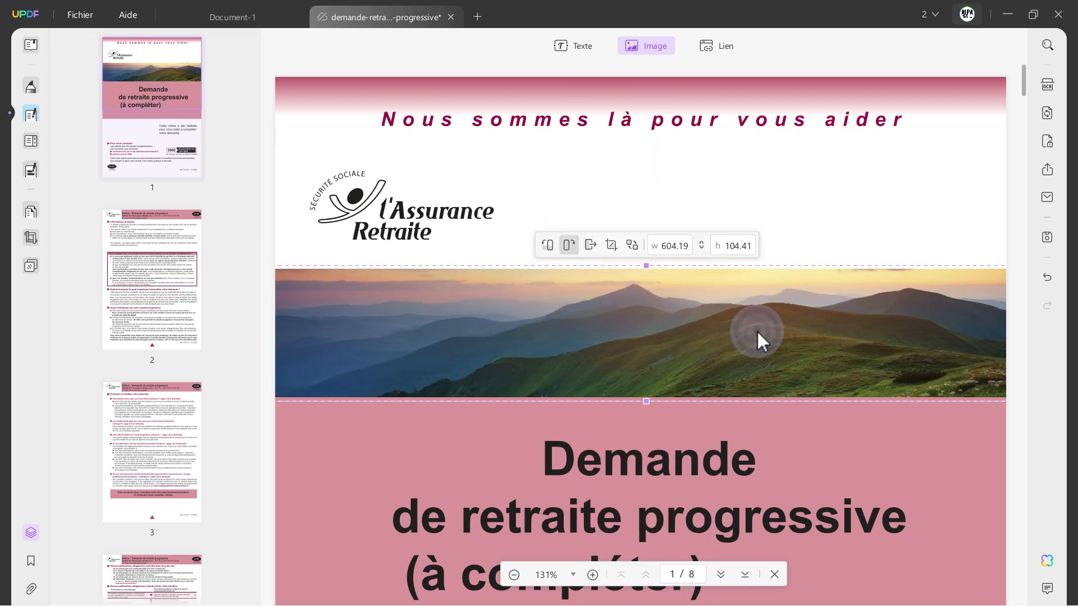
# - Start extracting the mountain picture on page 1 as a PNG of the current image, and cancel before saving
pyautogui.click(590, 244)
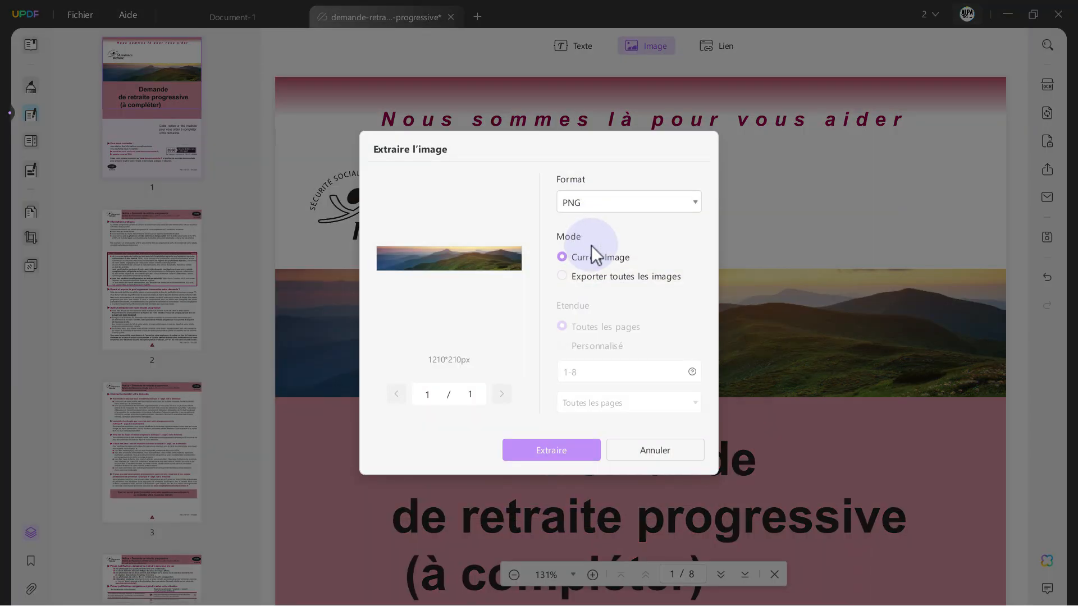
pyautogui.click(573, 449)
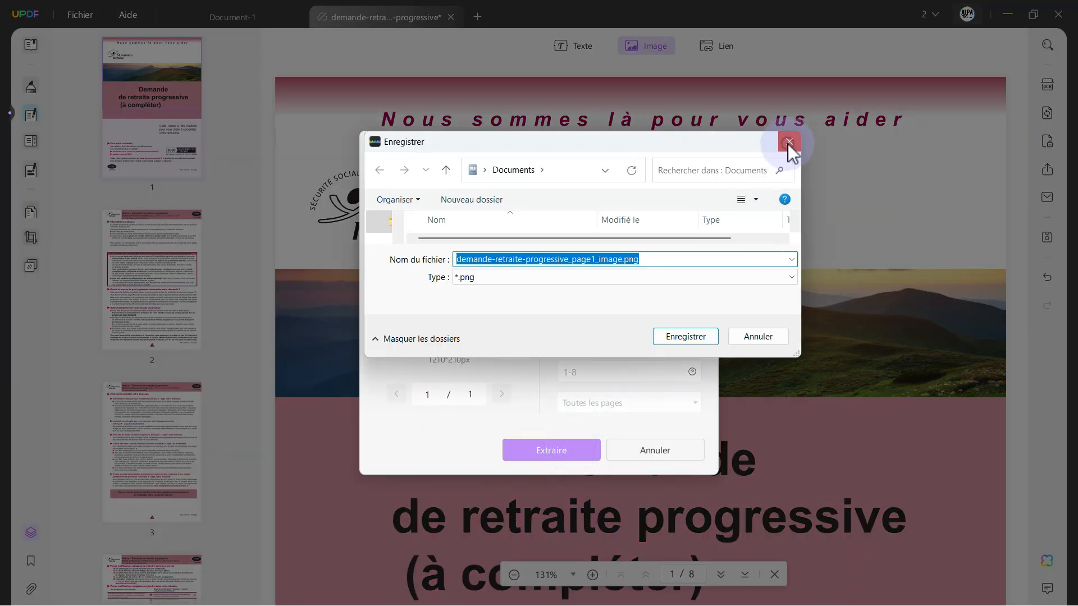
pyautogui.click(787, 144)
pyautogui.click(666, 332)
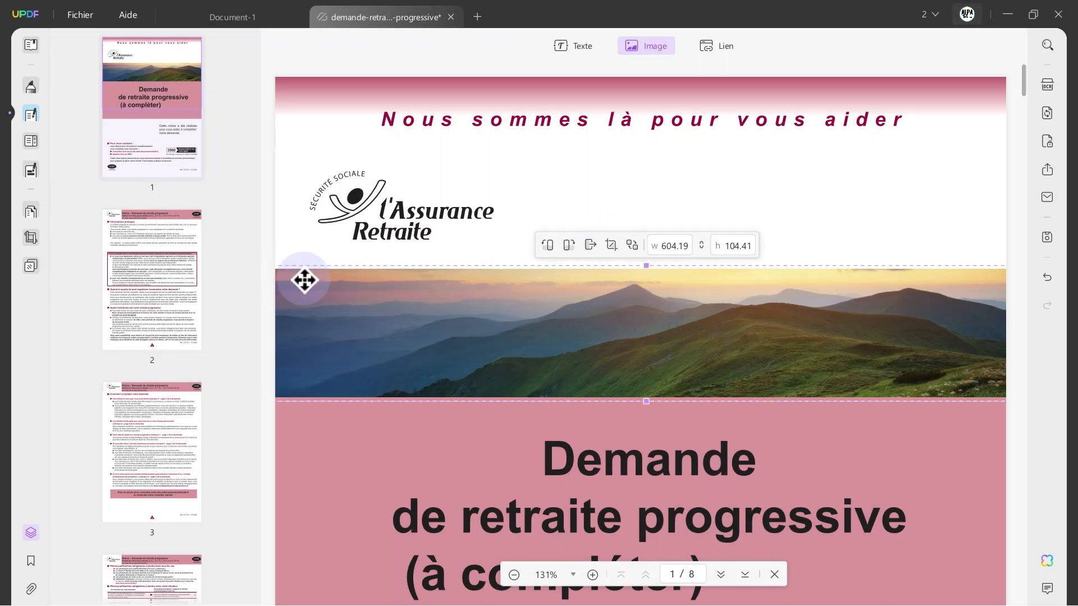
# - Crop the mountain picture to its lower-right part, about 440 by 73, apply the crop and undo it
pyautogui.click(611, 245)
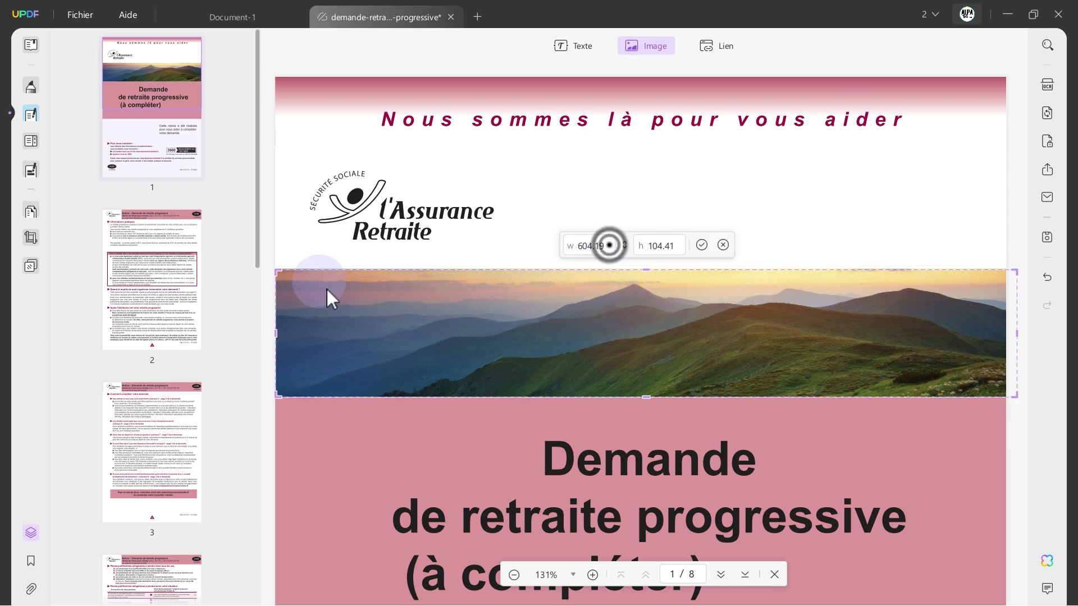
pyautogui.moveTo(278, 271); pyautogui.dragTo(480, 309)
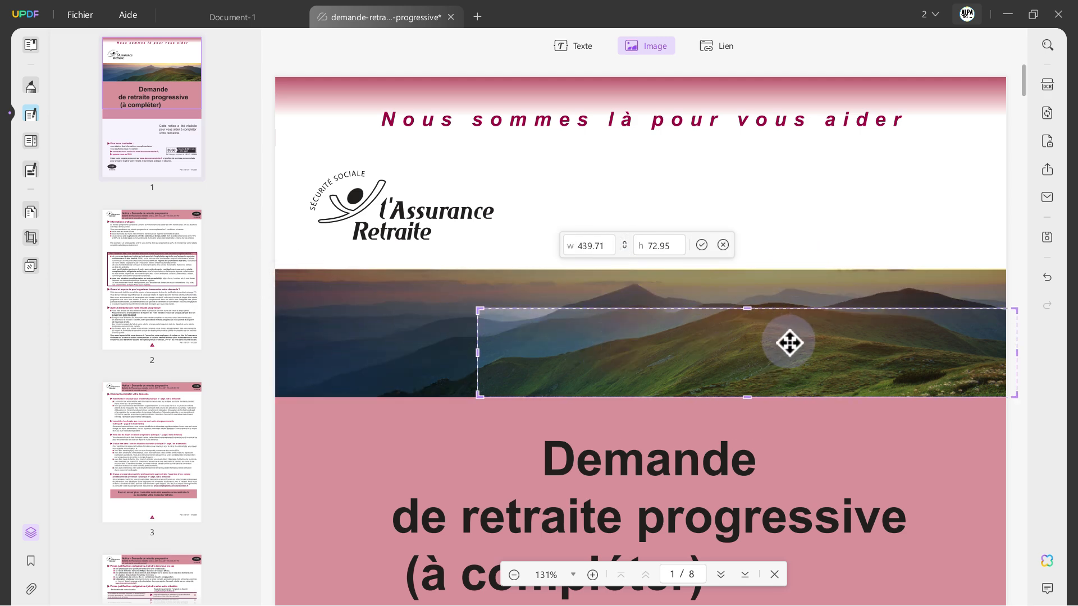
pyautogui.click(701, 245)
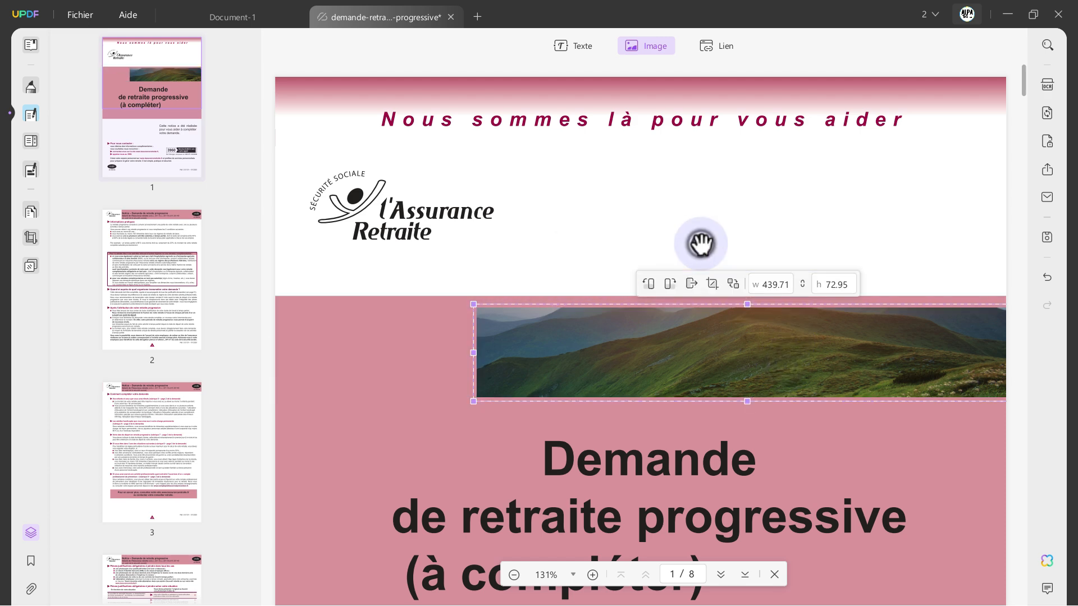
pyautogui.click(1047, 277)
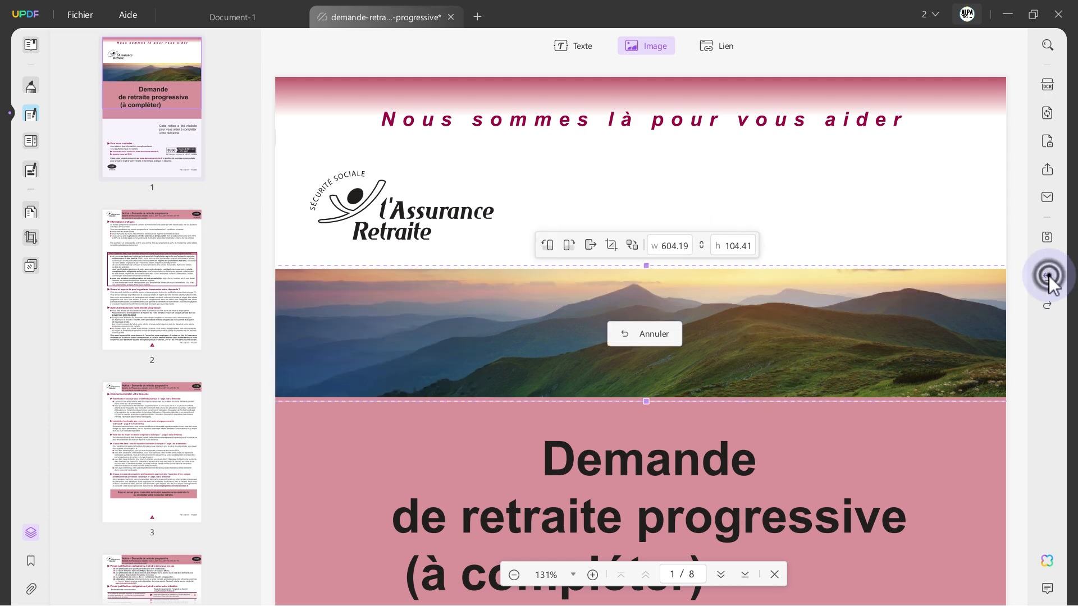
# - Replace the mountain picture with sea.jpg and enlarge it at both corners to fill the page width, about 609 by 136
pyautogui.click(632, 244)
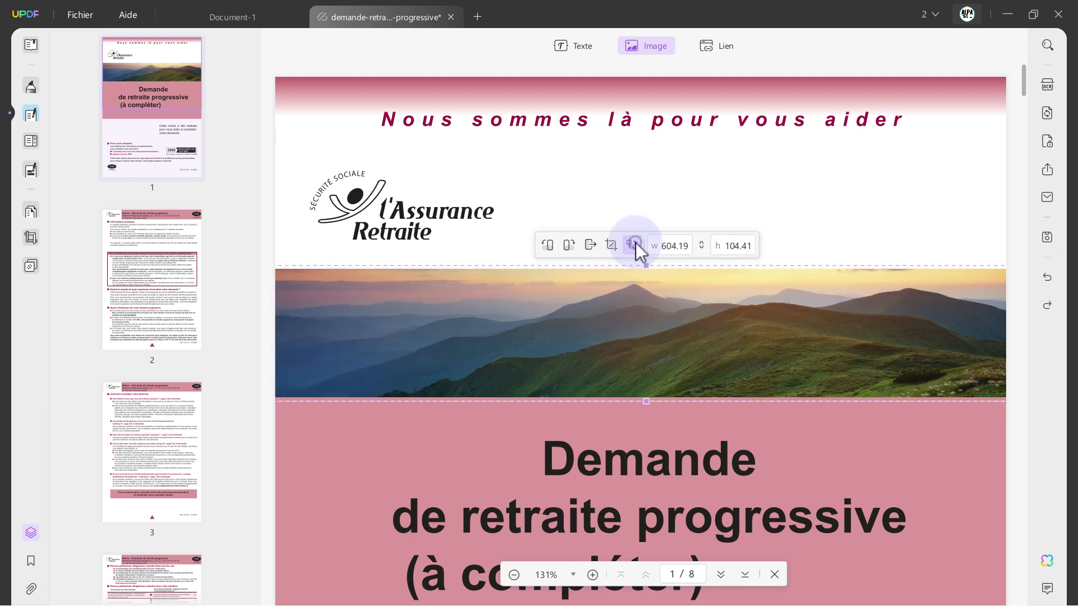
pyautogui.click(103, 115)
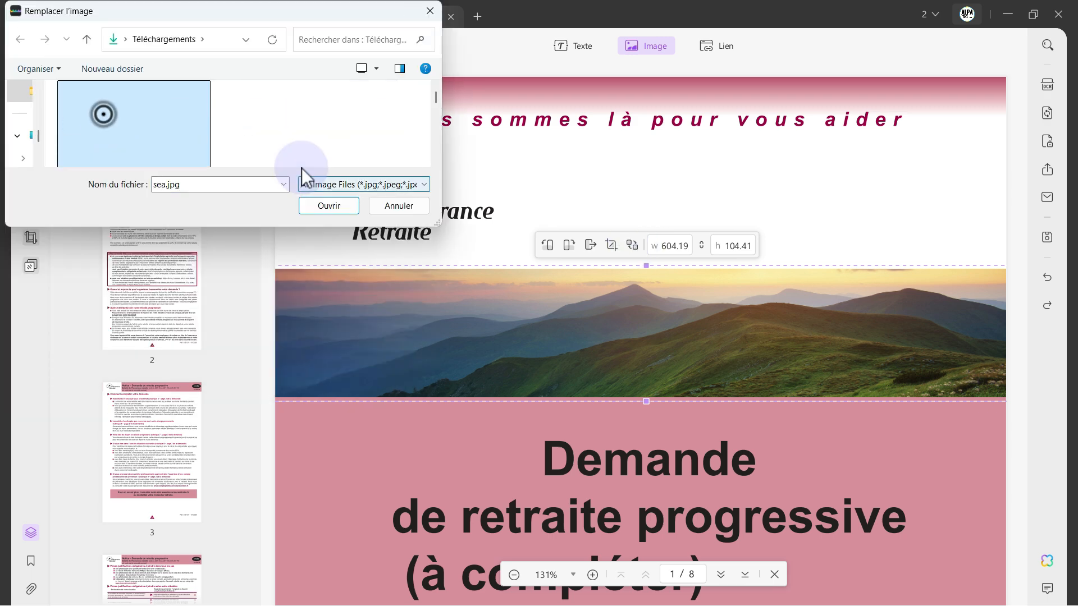
pyautogui.click(328, 205)
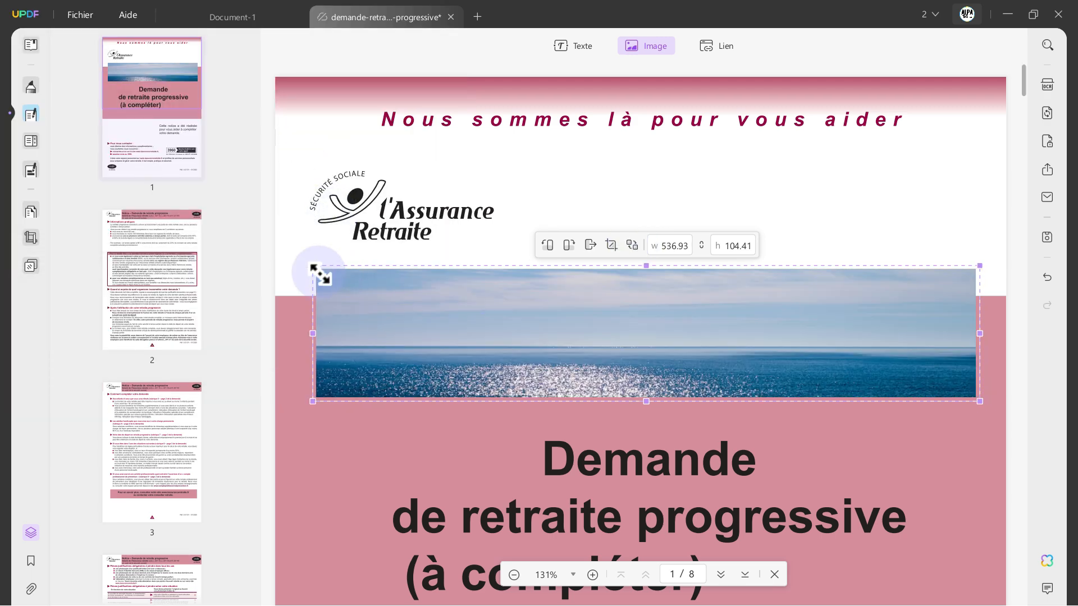
pyautogui.moveTo(313, 266); pyautogui.dragTo(275, 241)
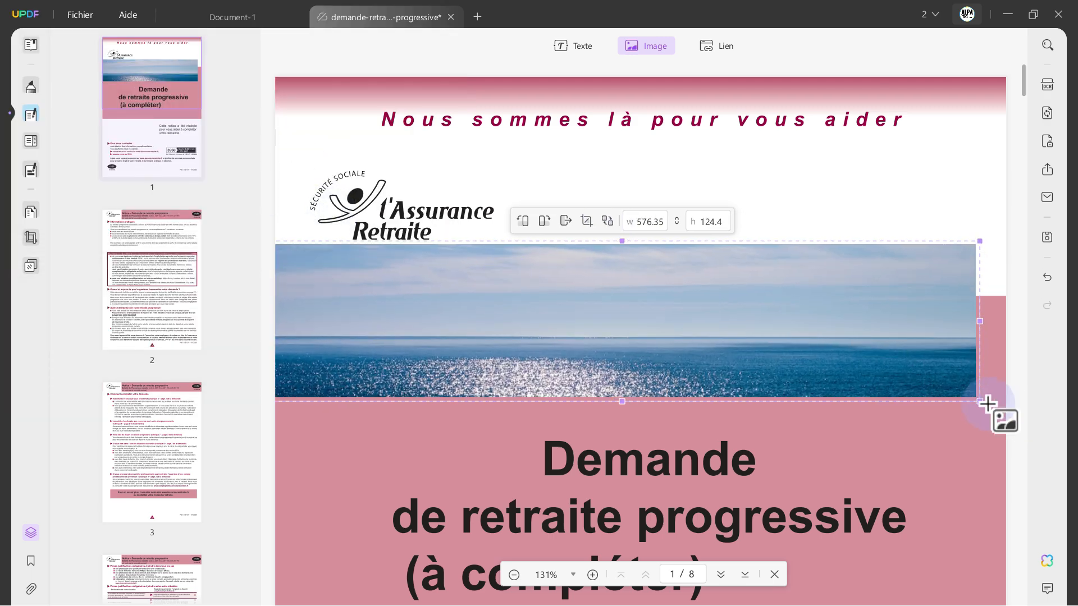
pyautogui.moveTo(979, 401); pyautogui.dragTo(1020, 415)
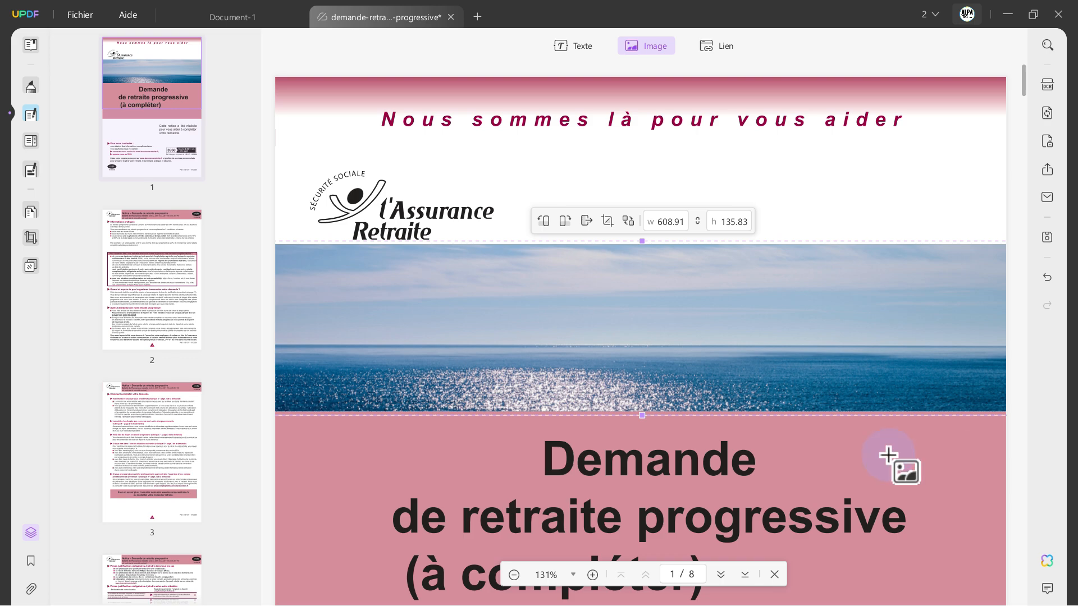
pyautogui.scroll(-4, 889, 455)
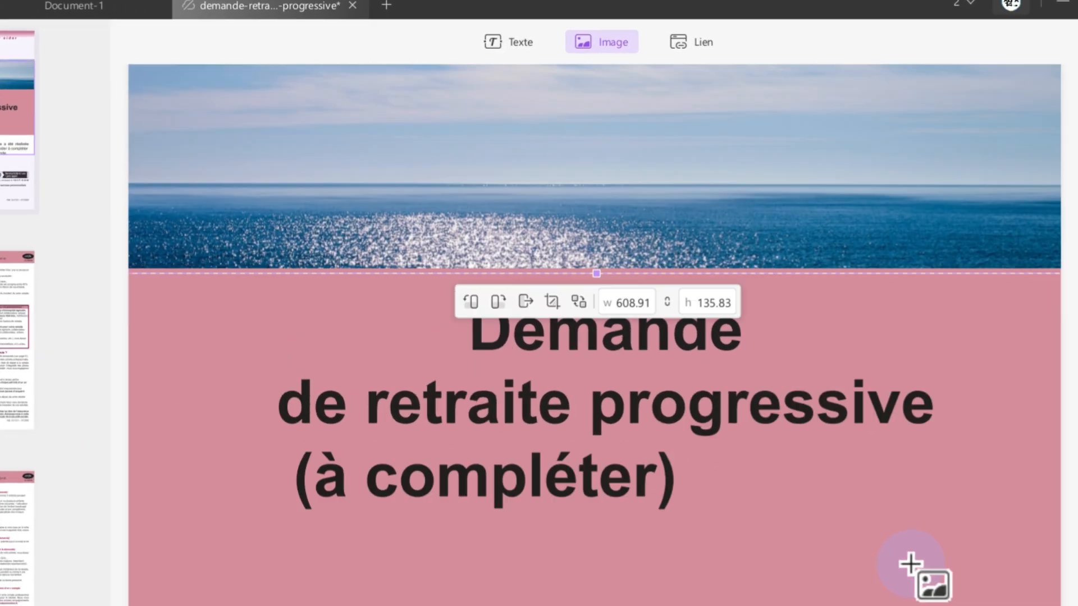
pyautogui.scroll(5, 913, 564)
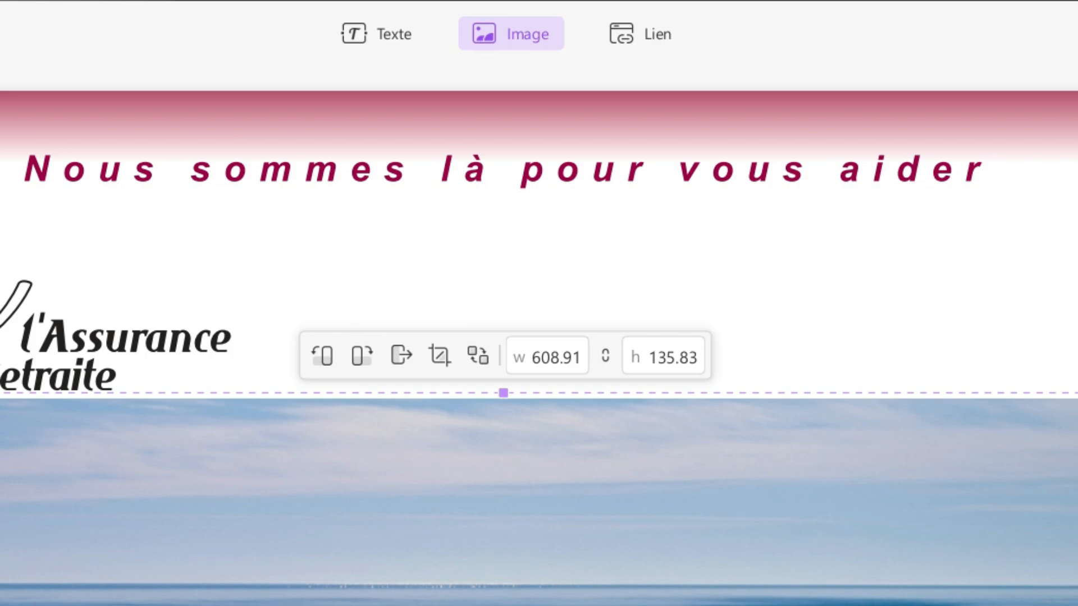
pyautogui.click(628, 39)
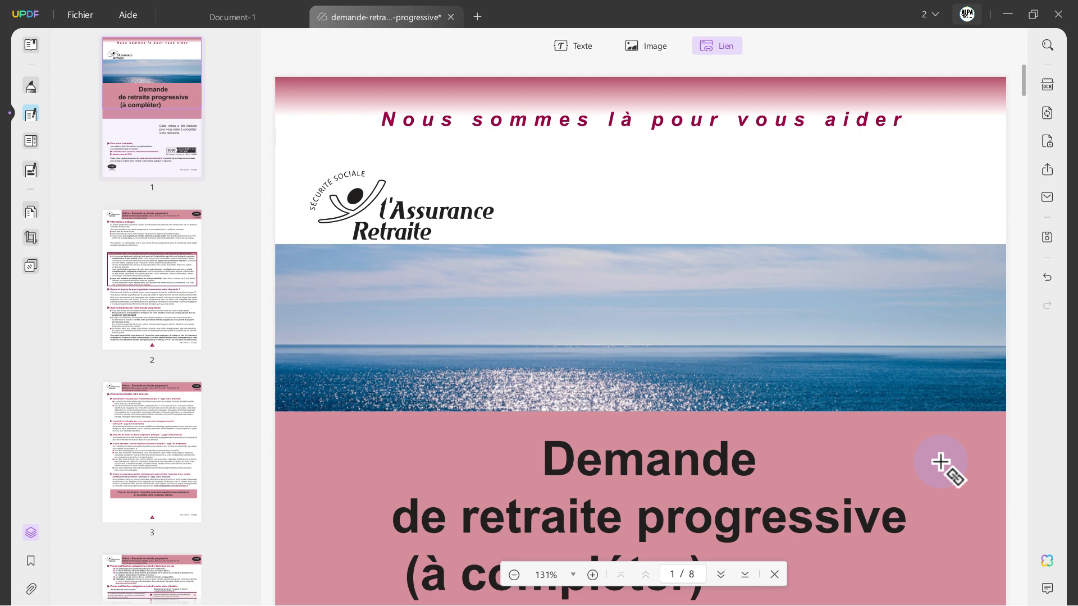
pyautogui.scroll(-4, 940, 462)
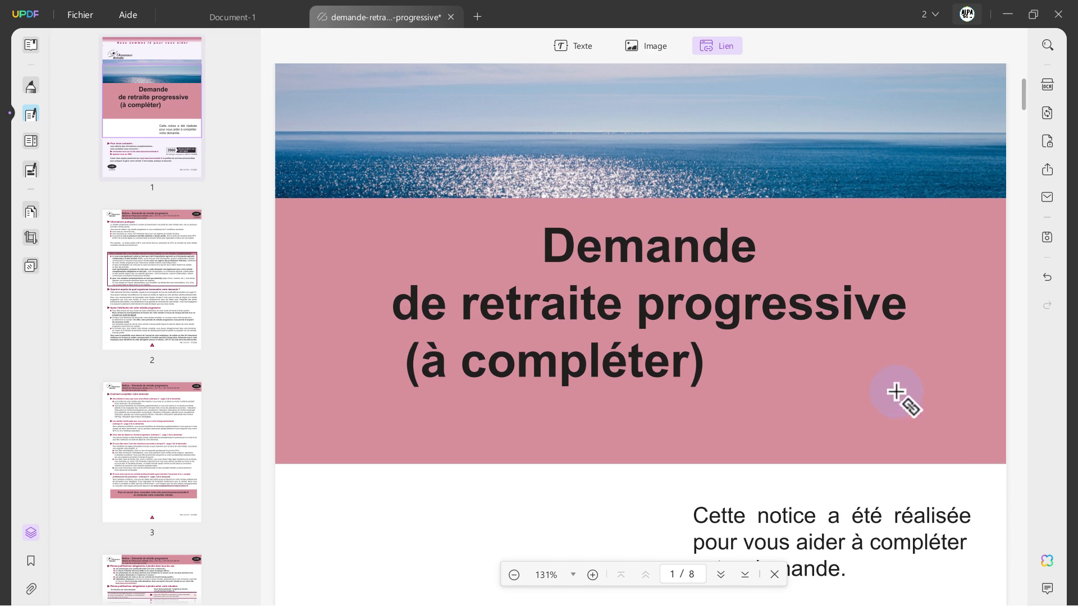
pyautogui.scroll(-5, 893, 388)
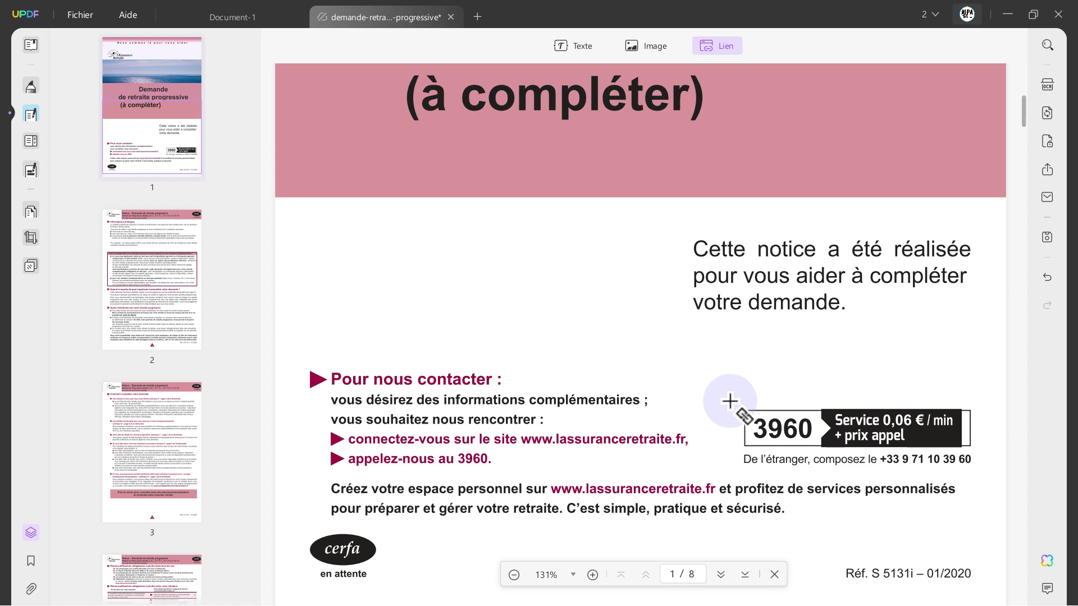
pyautogui.moveTo(728, 390); pyautogui.dragTo(985, 462)
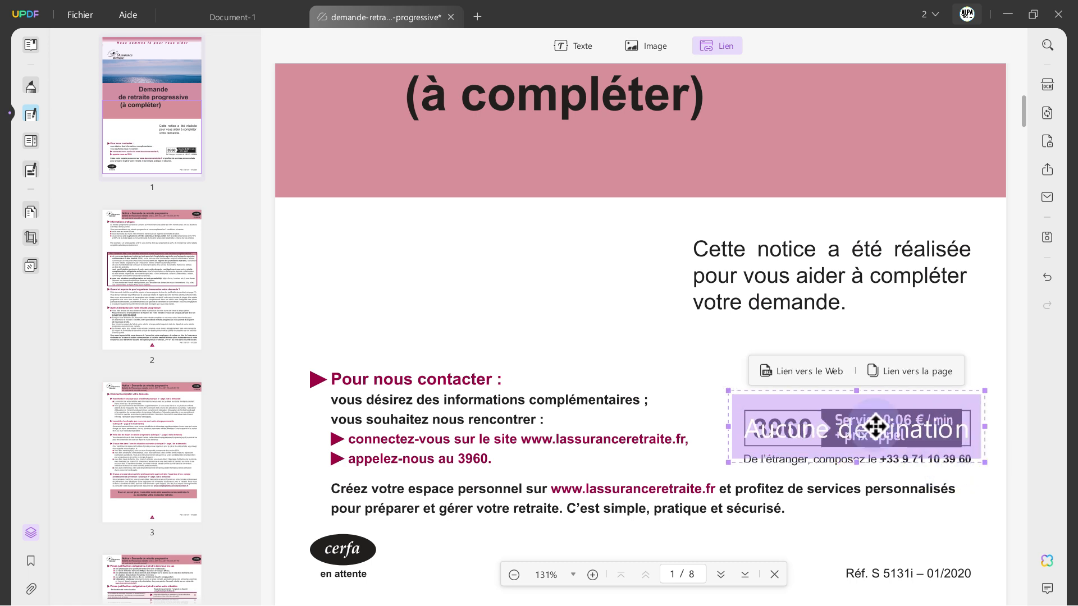
pyautogui.click(807, 372)
pyautogui.write('h')
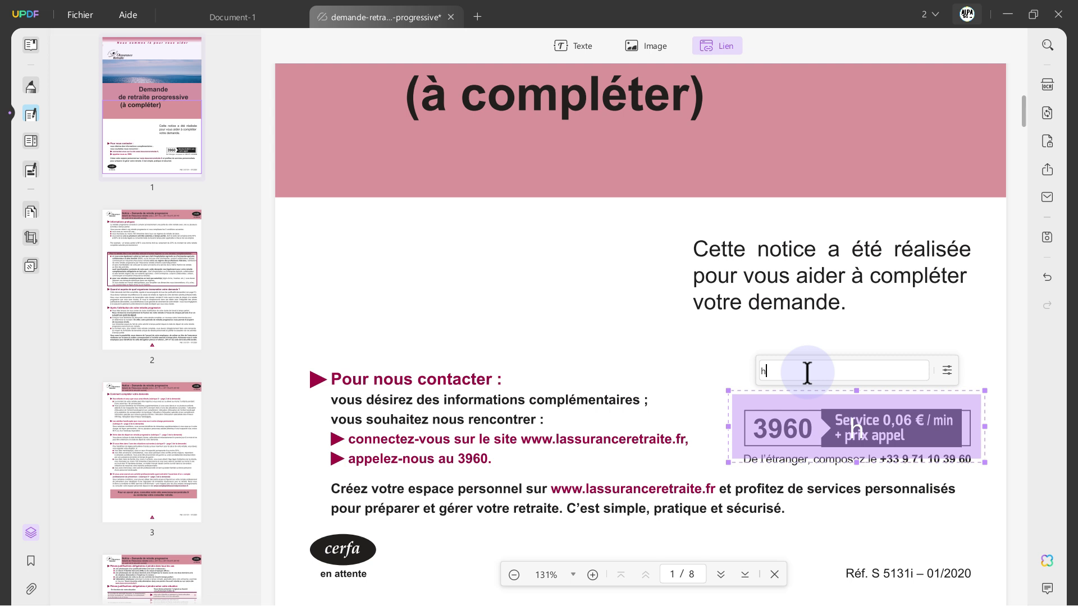
pyautogui.write('ttps')
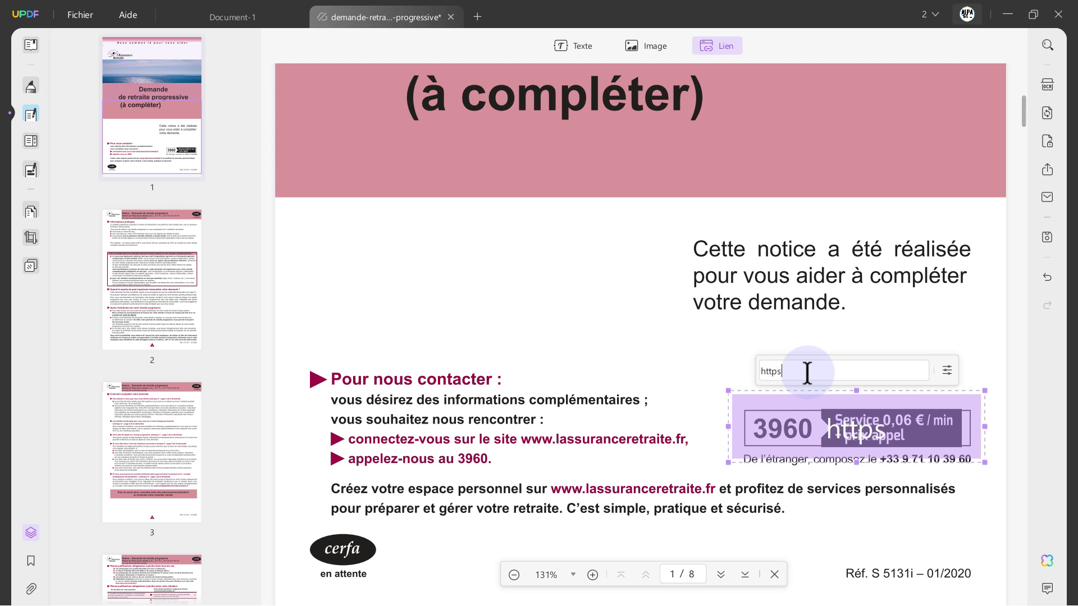
pyautogui.write(':/')
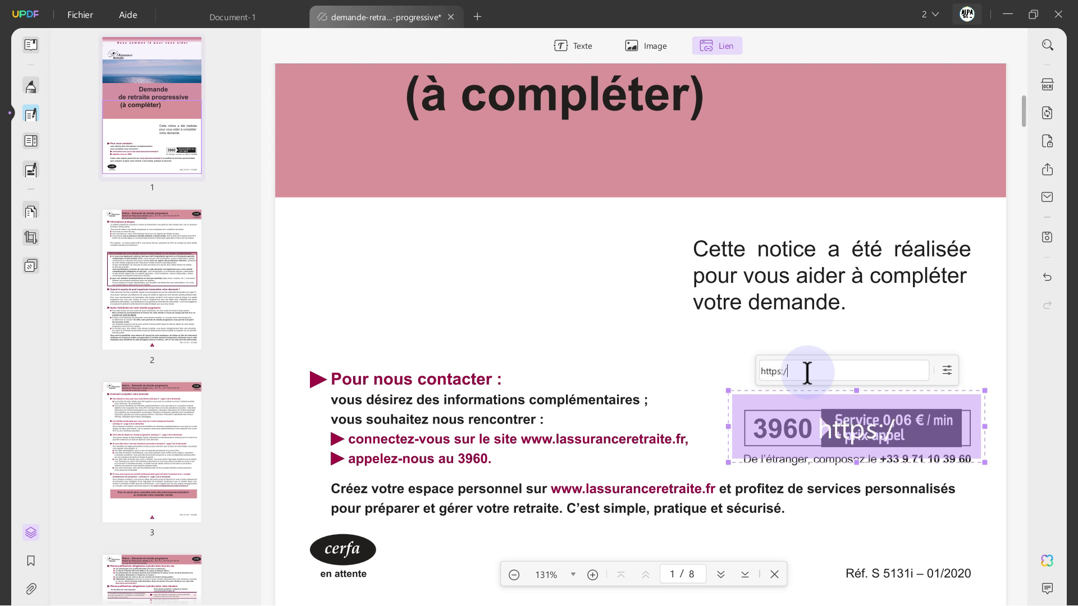
pyautogui.write('/alpa')
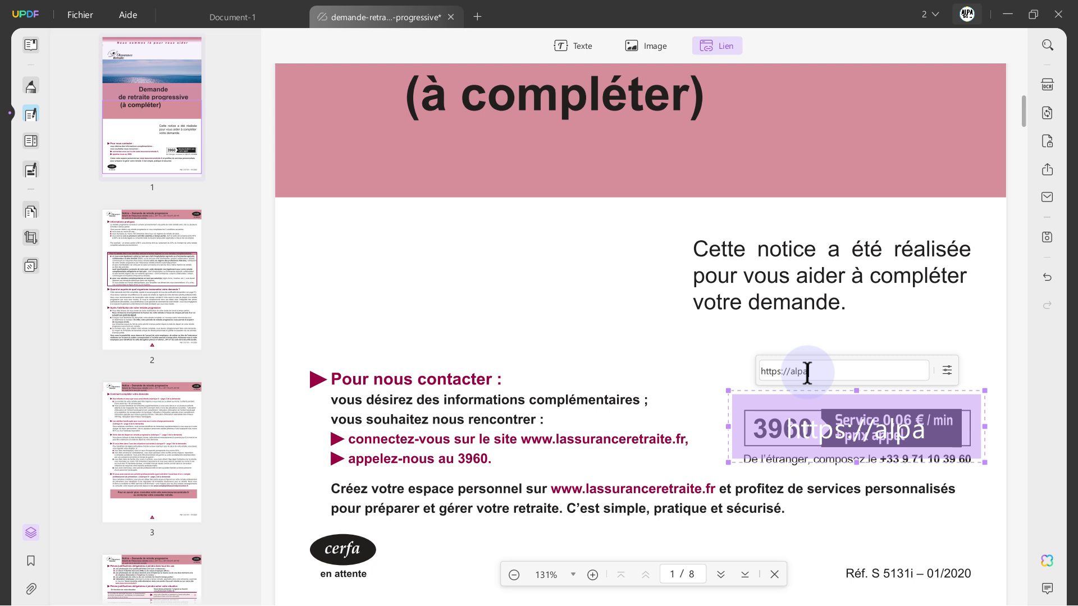
pyautogui.write('14.com')
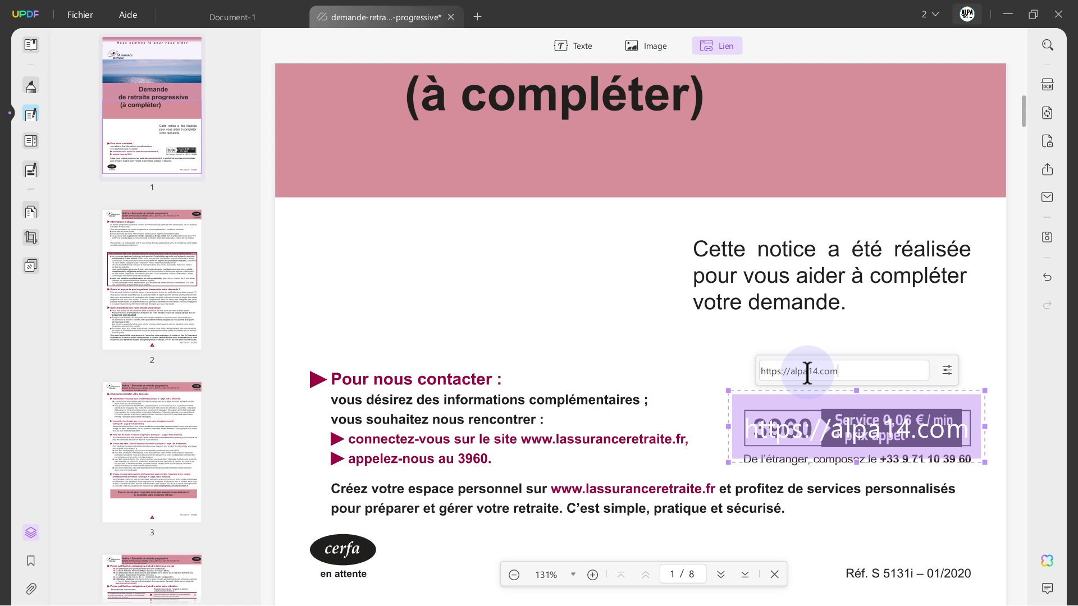
# - Switch back to image editing and save the document
pyautogui.click(652, 43)
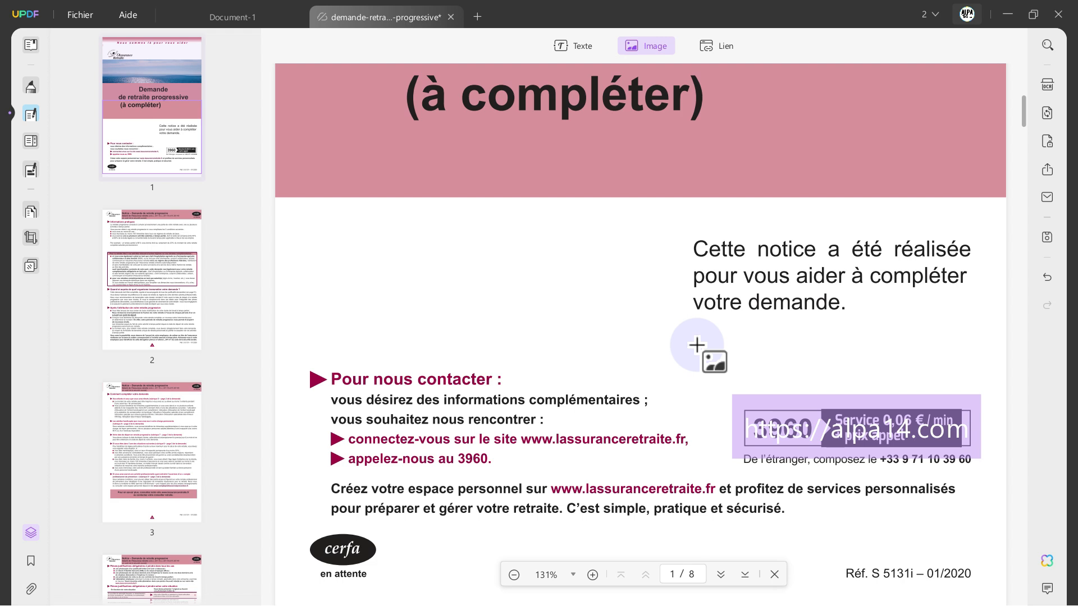
pyautogui.click(78, 12)
pyautogui.click(90, 193)
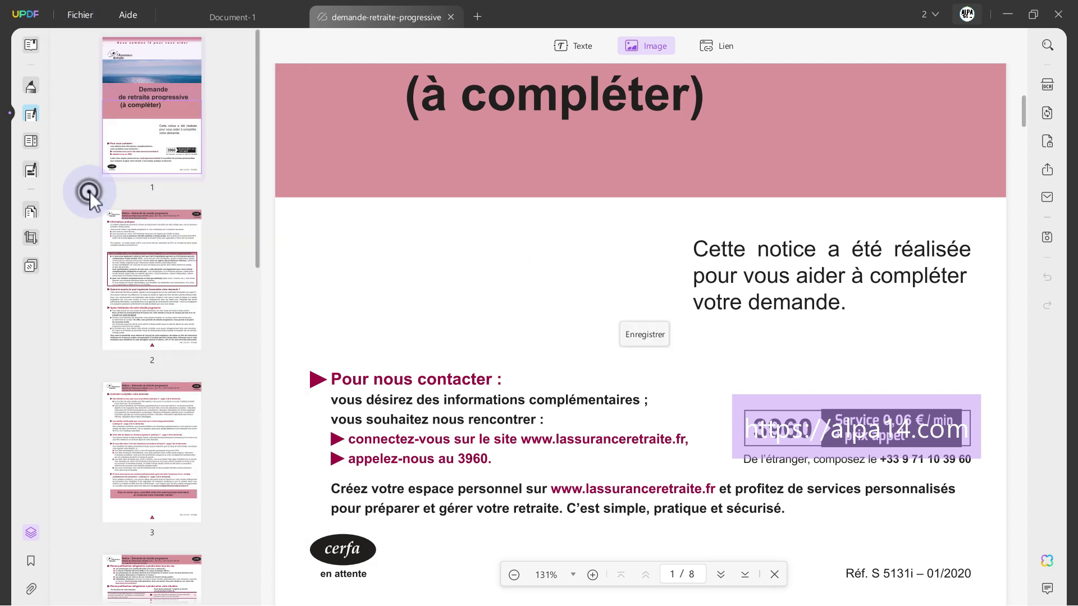
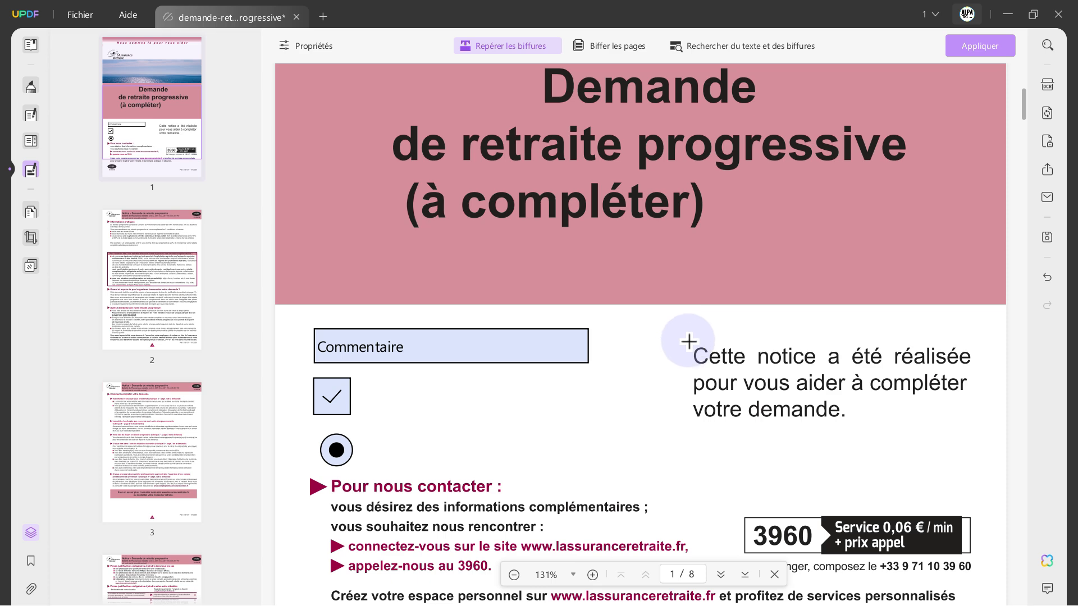
# - Mark for redaction the line "Cette notice a été réalisée" on page 1 and the "20 %" in page 2's example paragraph
pyautogui.moveTo(687, 339); pyautogui.dragTo(974, 372)
pyautogui.scroll(-10, 601, 455)
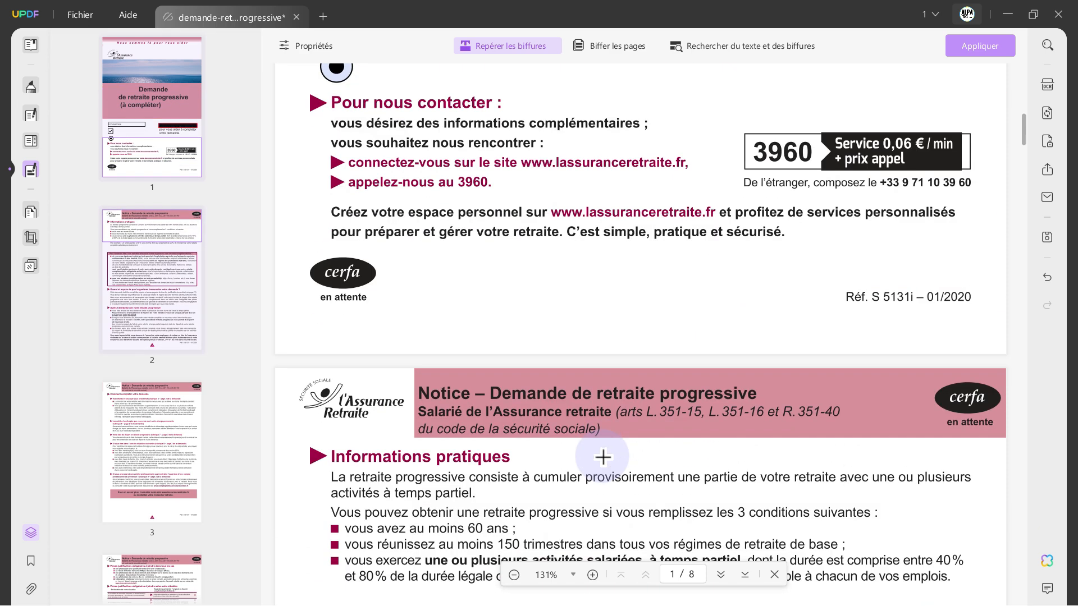
pyautogui.scroll(1, 603, 456)
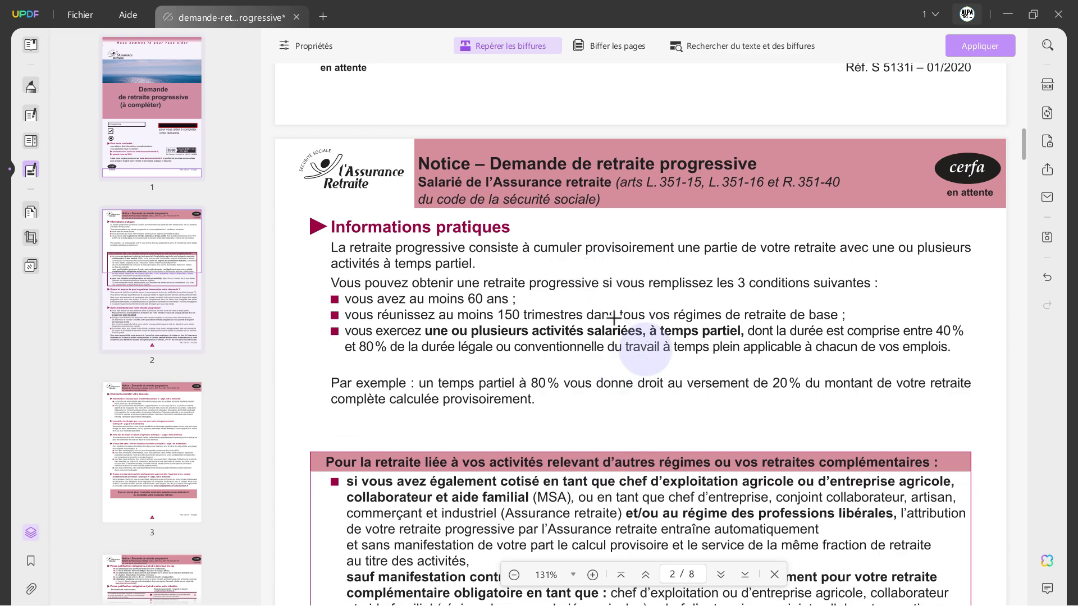
pyautogui.scroll(-7, 717, 392)
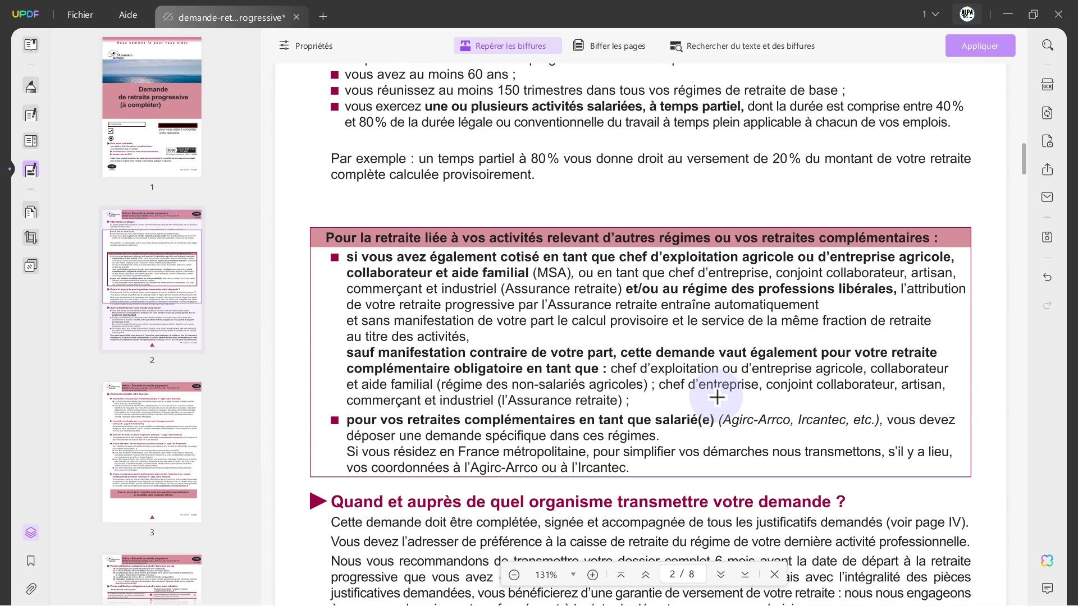
pyautogui.scroll(5, 717, 397)
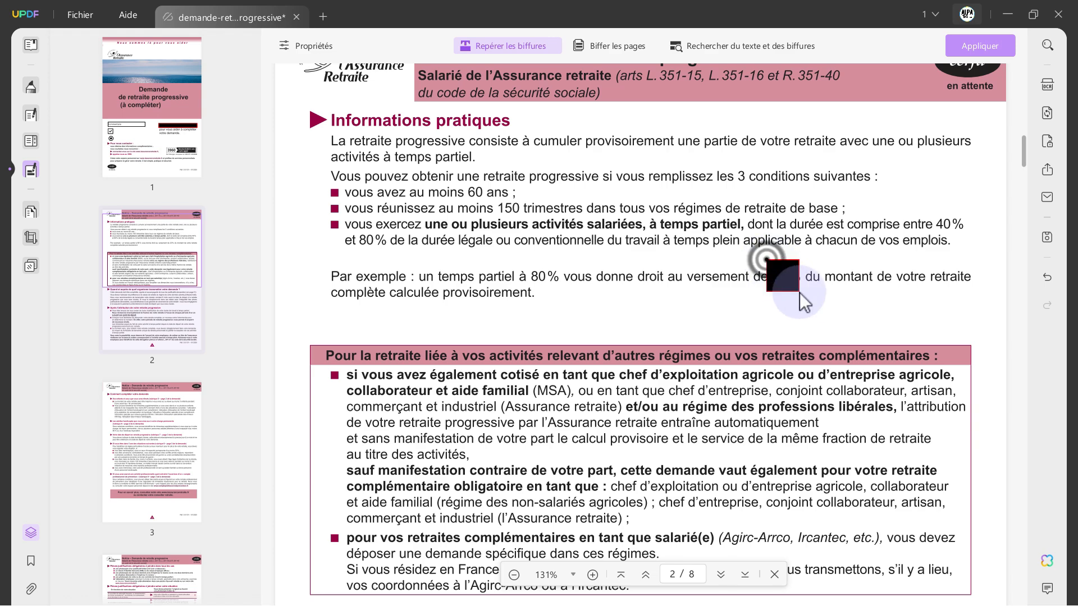
# - Mark the whole section "Quand et auprès de quel organisme transmettre votre demande ?" on page 2 for redaction
pyautogui.scroll(-8, 544, 412)
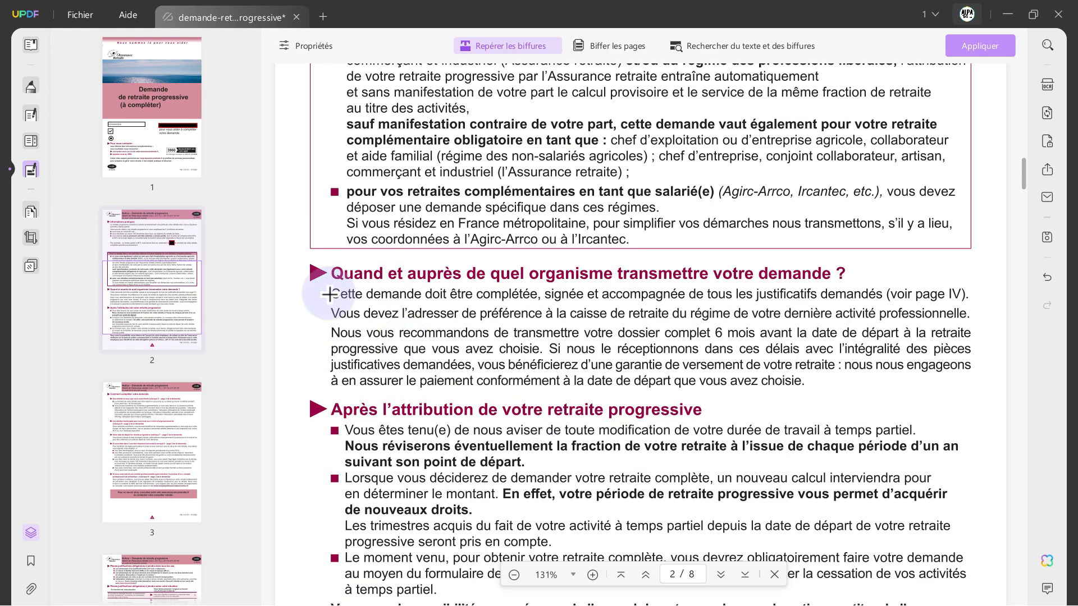
pyautogui.moveTo(293, 254); pyautogui.dragTo(982, 397)
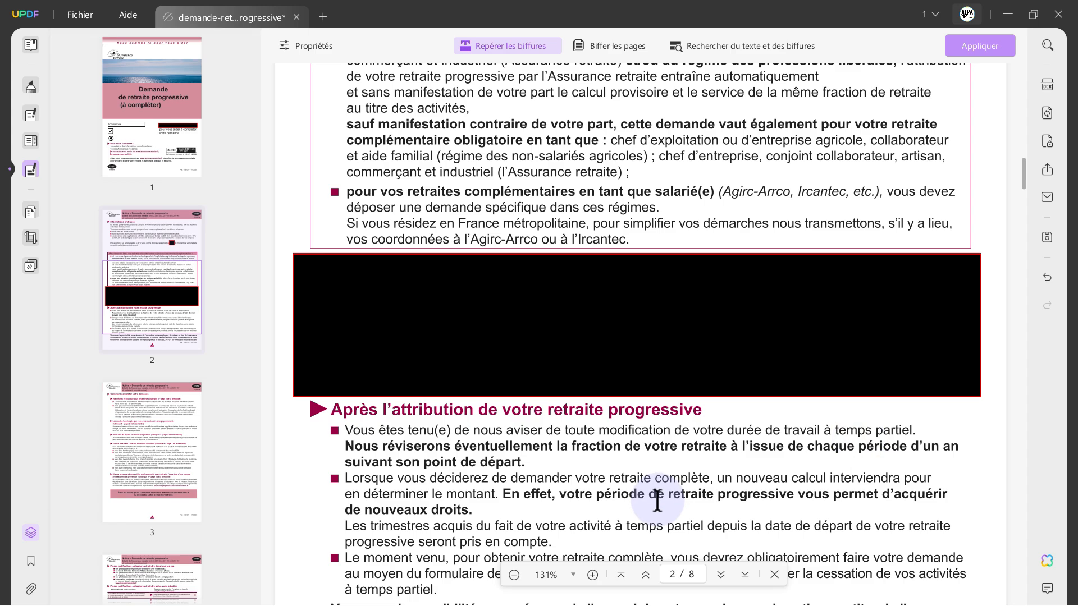
# - Mark the whole of pages 7-8 for redaction using a custom page range
pyautogui.scroll(2, 658, 497)
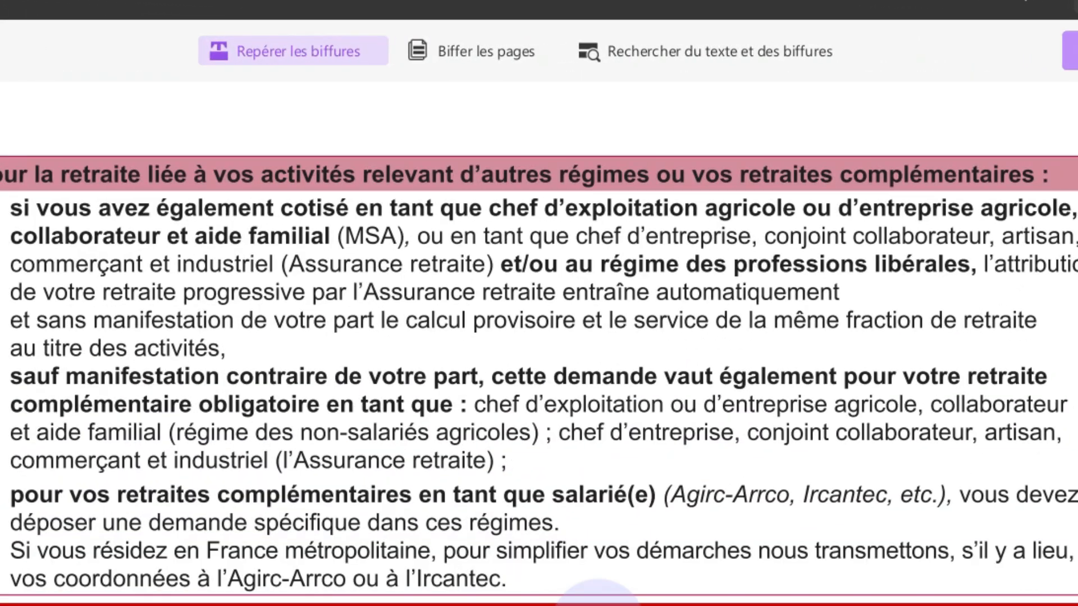
pyautogui.click(451, 53)
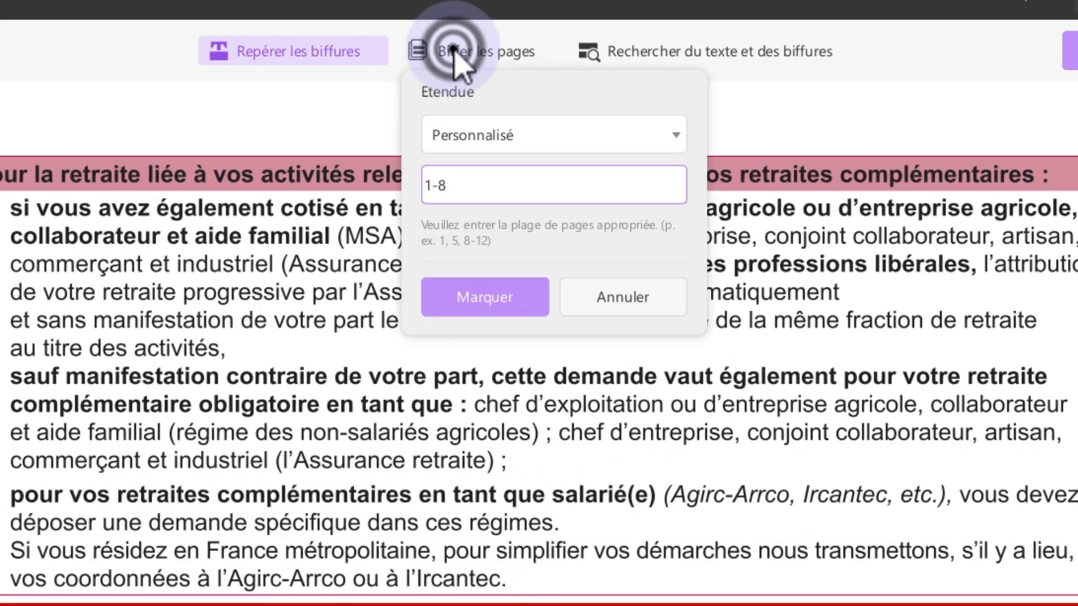
pyautogui.doubleClick(428, 185)
pyautogui.write('7')
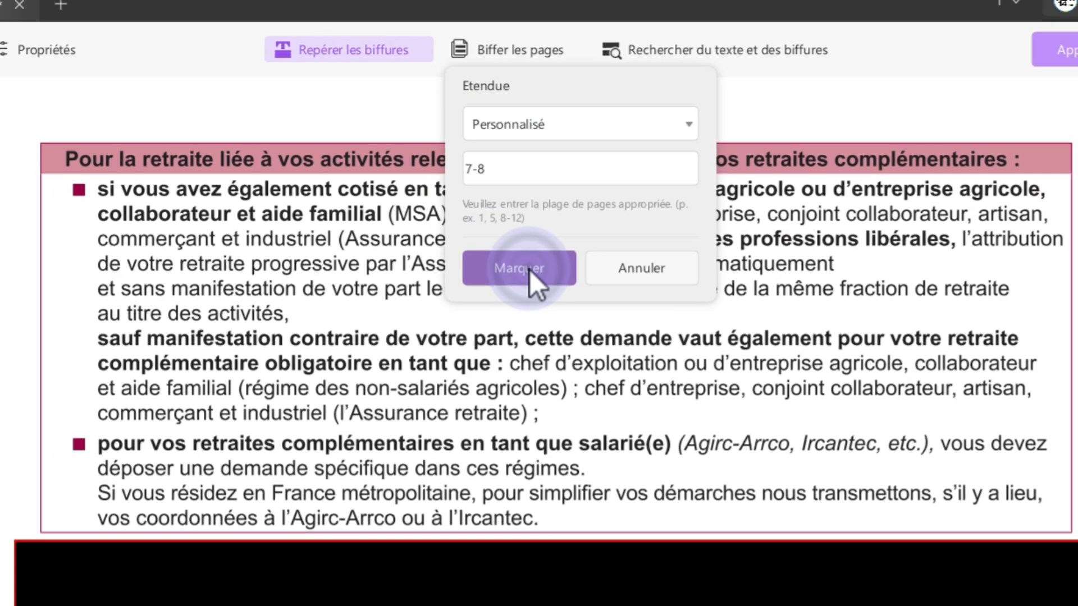
pyautogui.click(504, 295)
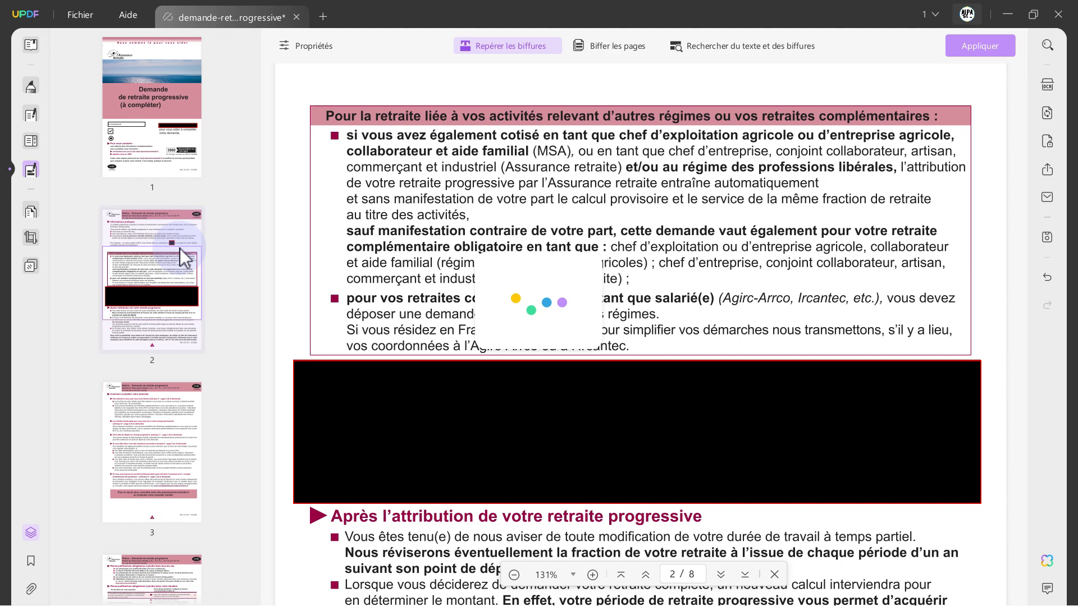
pyautogui.scroll(-10, 182, 329)
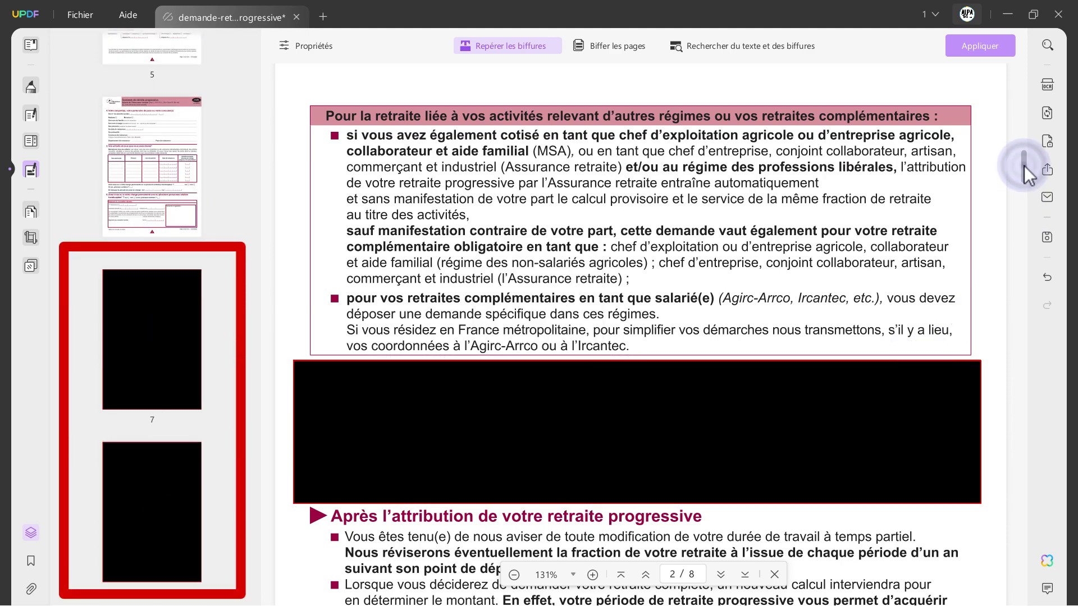
# - Undo the redaction marks placed across the document, including the one on page 1
pyautogui.moveTo(1024, 166); pyautogui.dragTo(1045, 110)
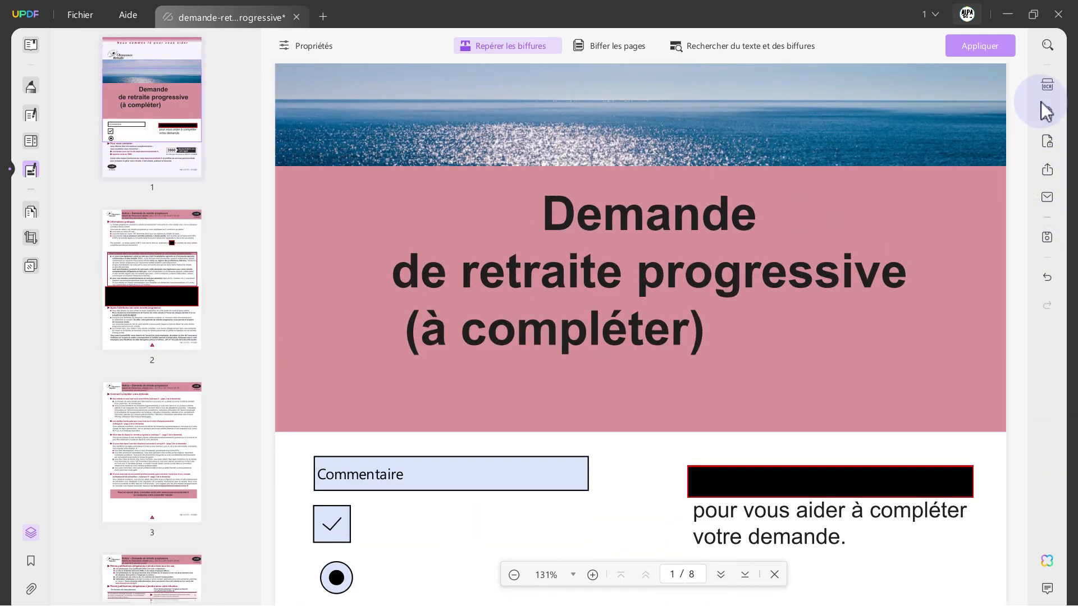
pyautogui.click(1047, 277)
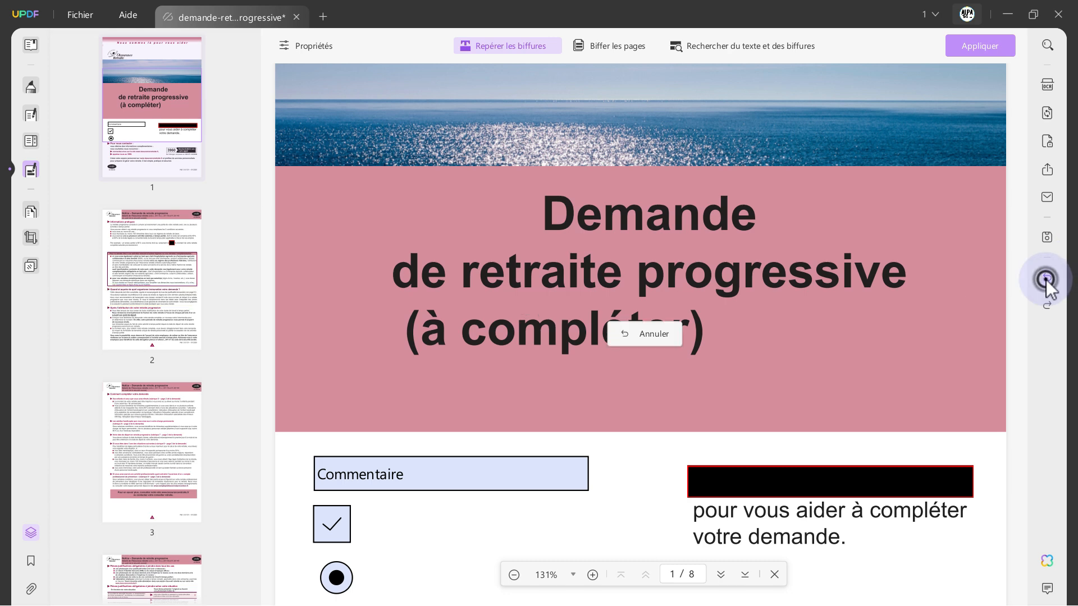
pyautogui.click(1047, 279)
pyautogui.click(1047, 279)
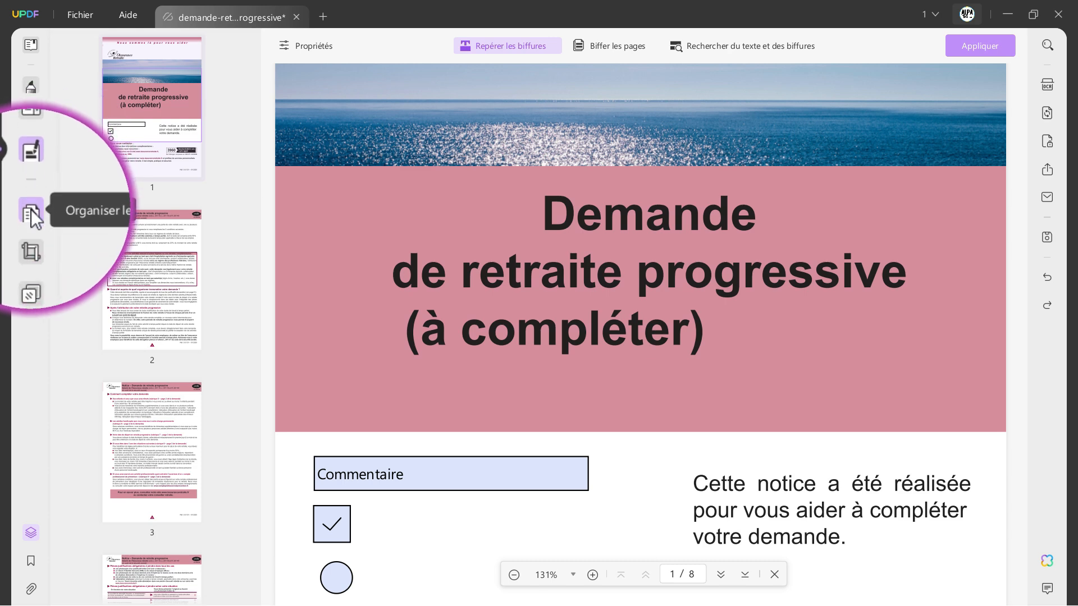
# - In page organisation, move page 6 ahead of page 5 and delete page 8
pyautogui.click(31, 211)
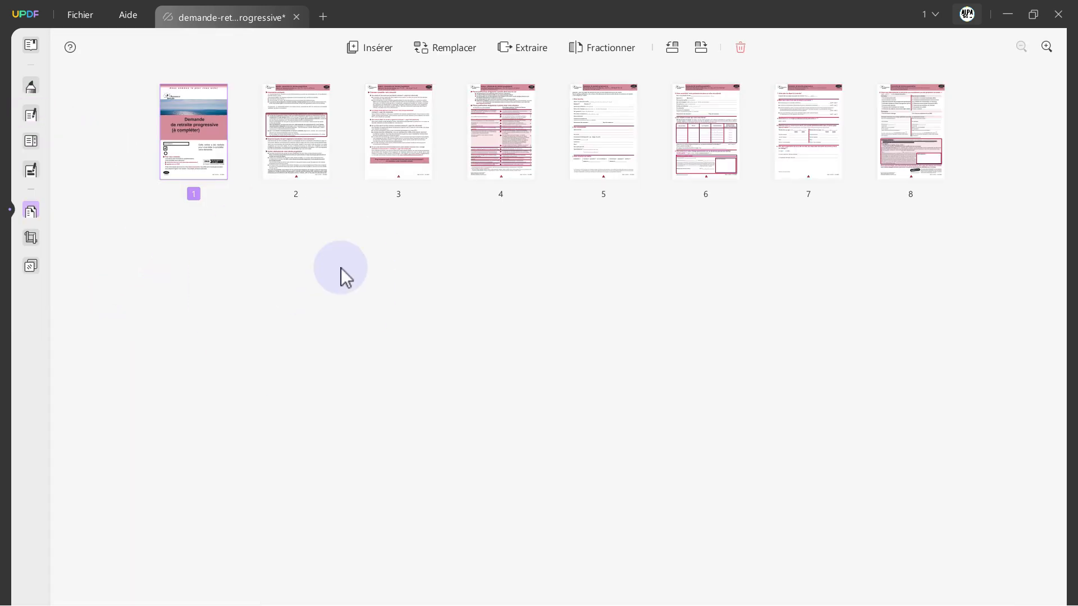
pyautogui.click(584, 305)
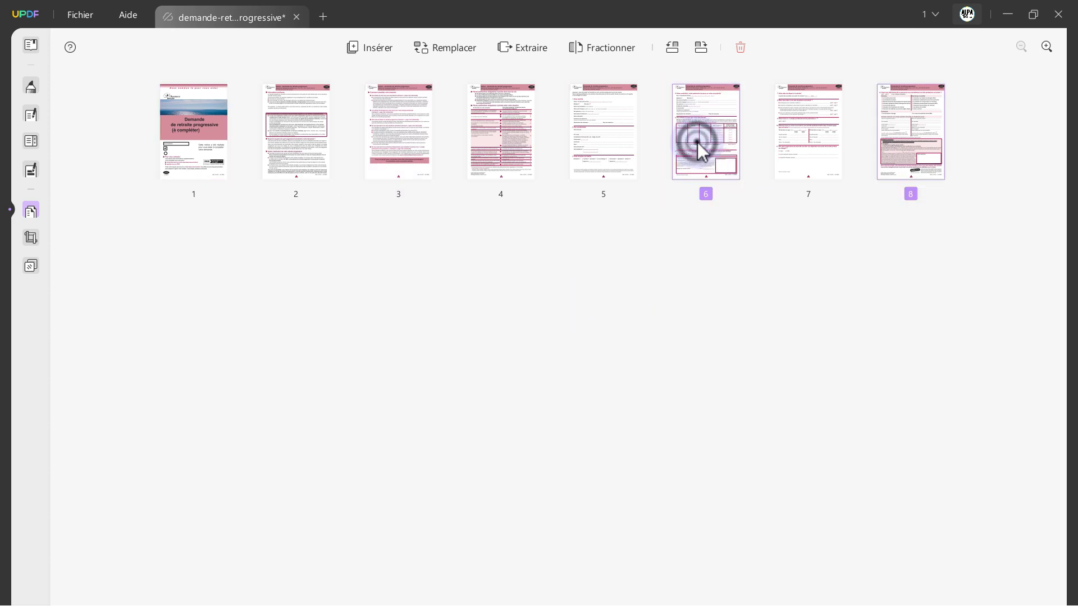
pyautogui.moveTo(698, 141); pyautogui.dragTo(607, 227)
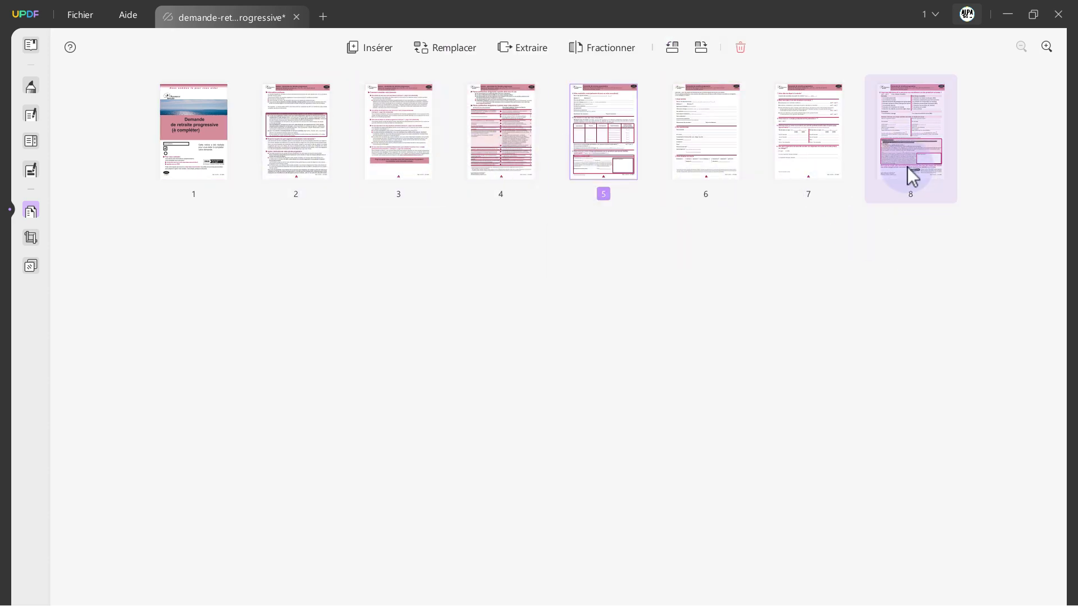
pyautogui.keyDown('ctrl'); pyautogui.click(904, 150); pyautogui.keyUp('ctrl')
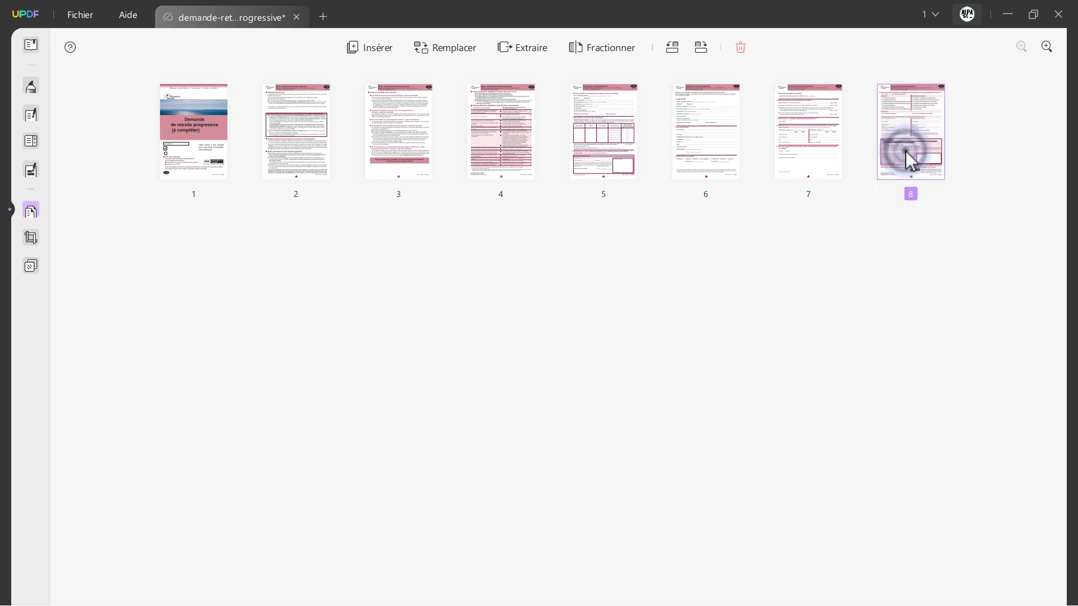
pyautogui.click(741, 48)
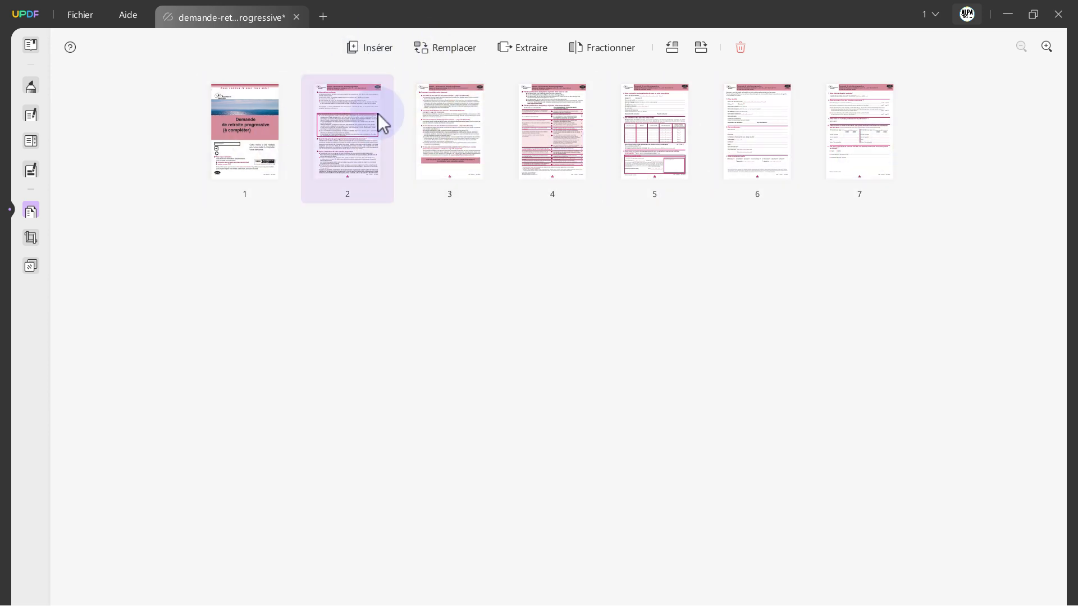
pyautogui.click(352, 48)
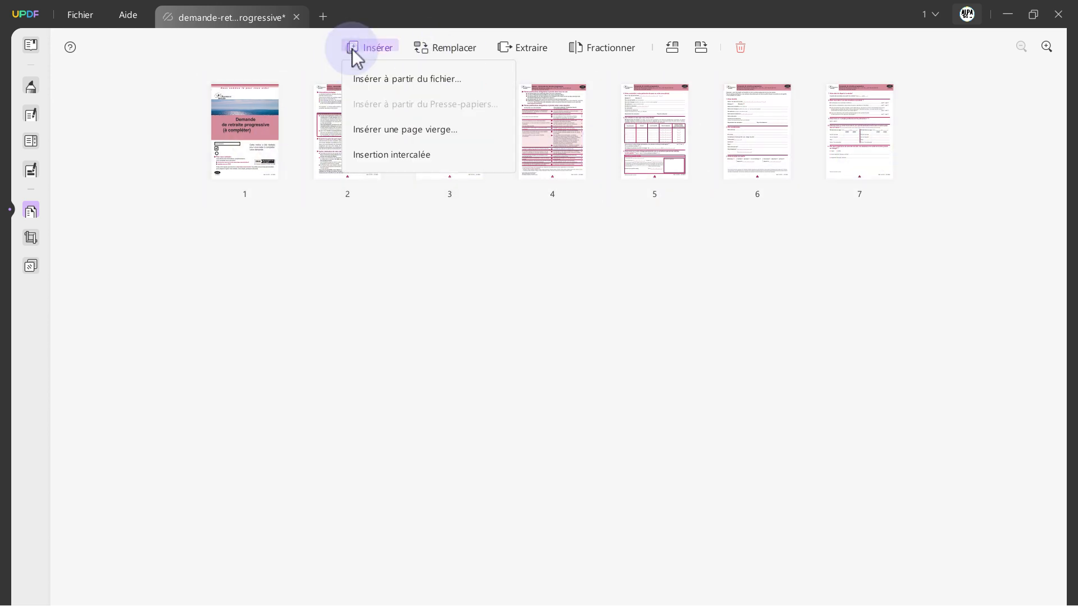
pyautogui.click(371, 79)
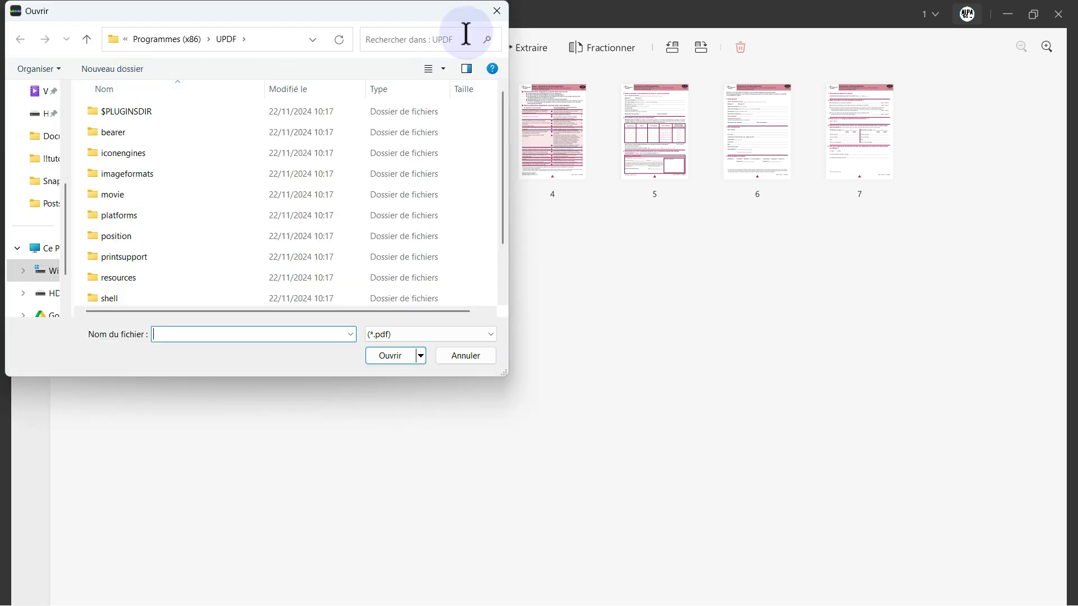
pyautogui.click(498, 11)
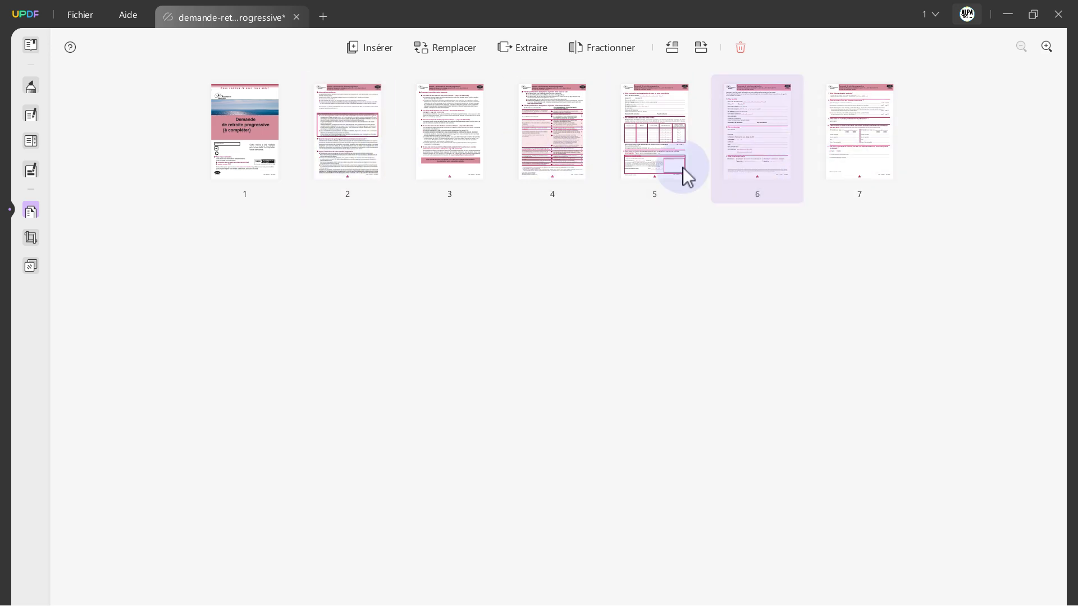
# - Crop page 7 to its lower-right portion, with a top margin of about 272.59 and a left margin of about 302.66
pyautogui.click(30, 237)
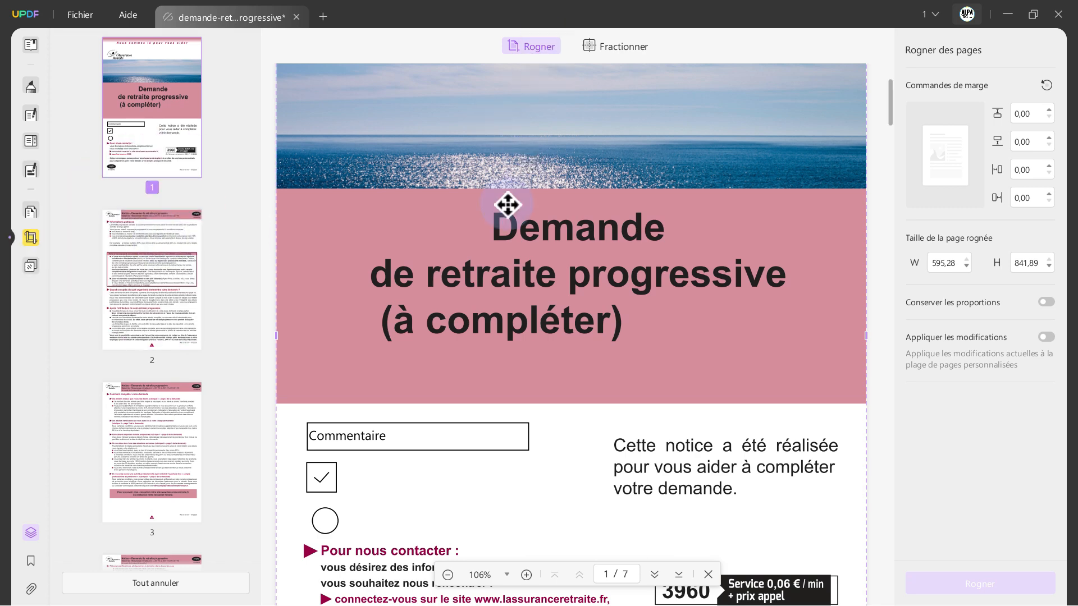
pyautogui.scroll(-5, 378, 304)
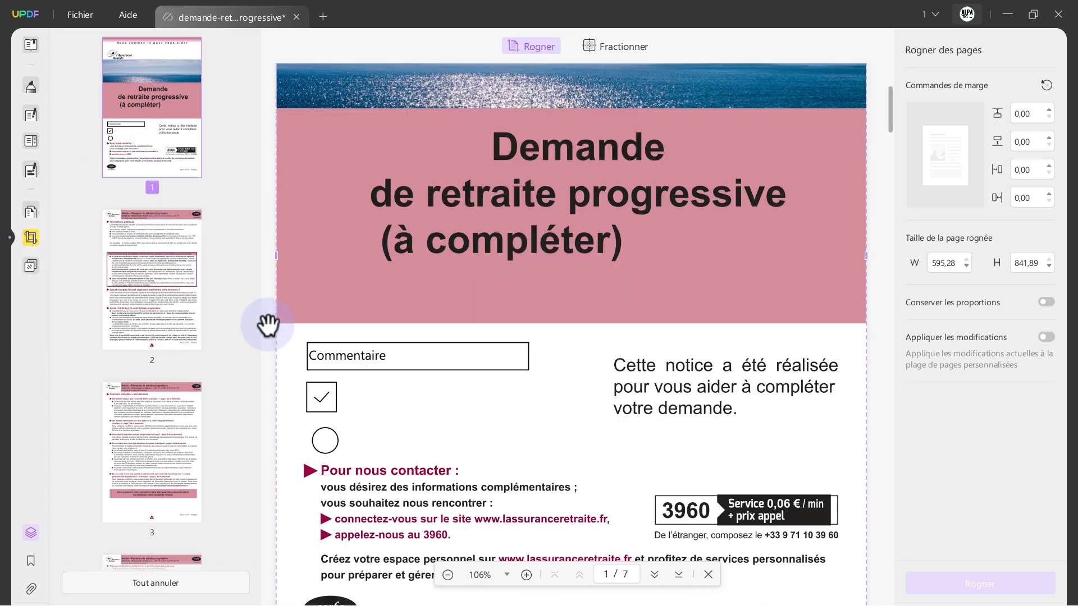
pyautogui.scroll(-10, 168, 435)
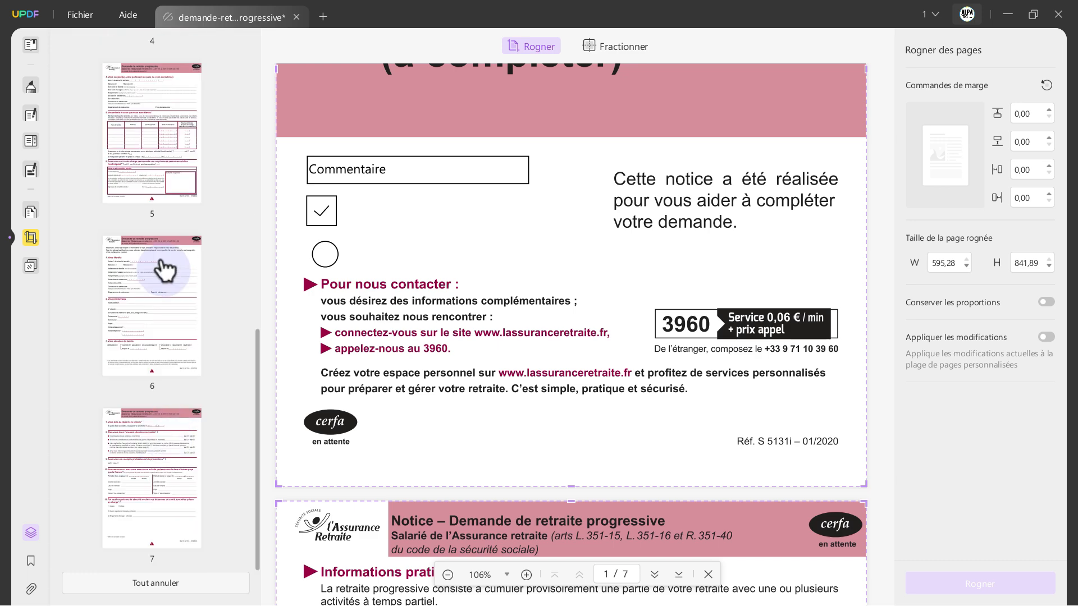
pyautogui.click(160, 465)
pyautogui.scroll(8, 521, 391)
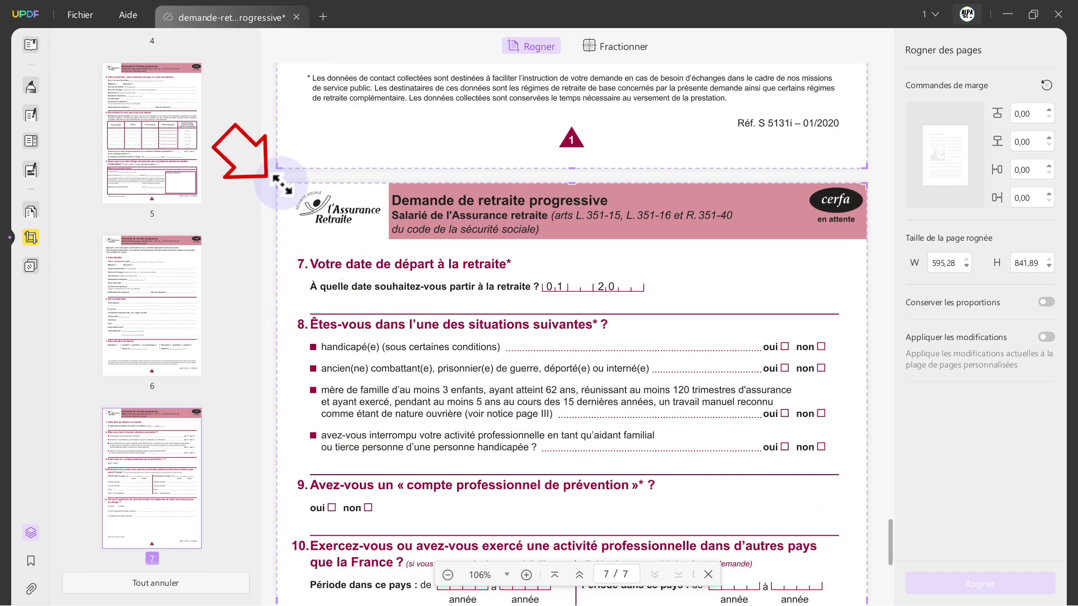
pyautogui.moveTo(279, 182); pyautogui.dragTo(578, 454)
pyautogui.scroll(-8, 508, 405)
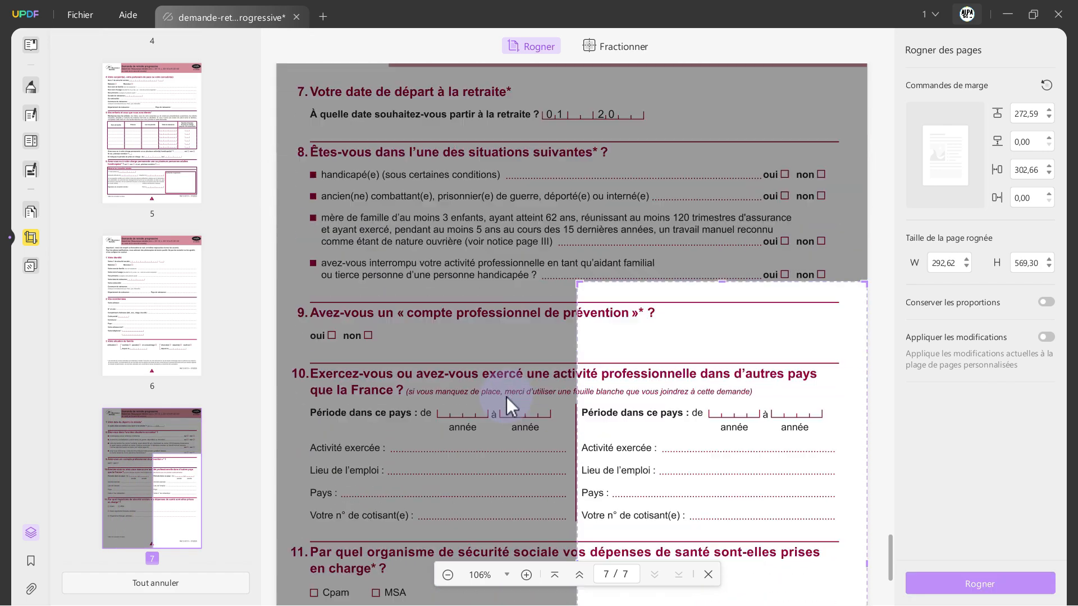
pyautogui.click(980, 584)
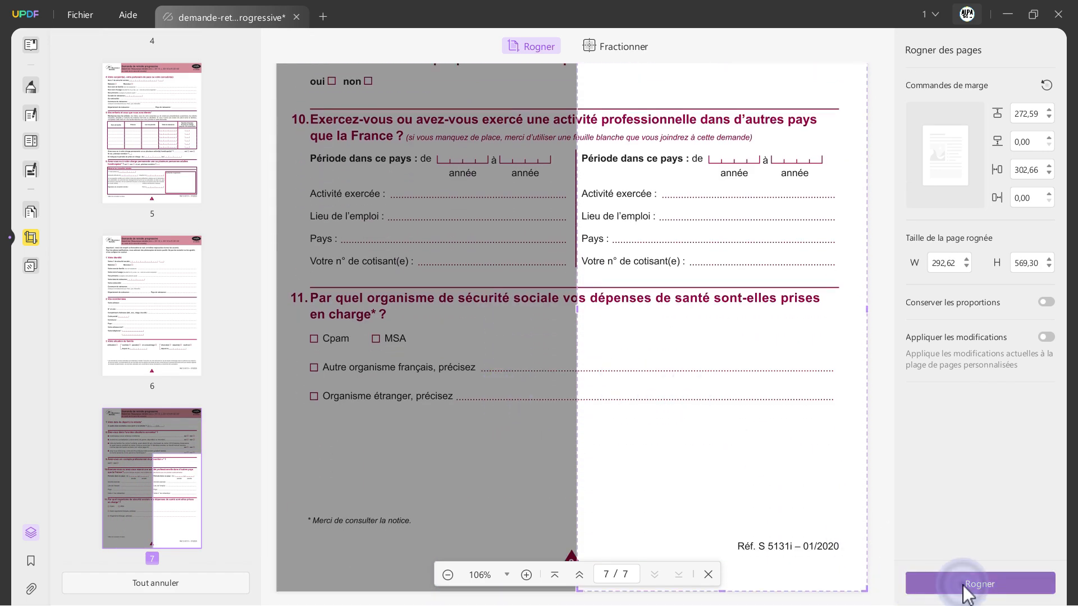
pyautogui.scroll(10, 655, 379)
pyautogui.scroll(-2, 640, 381)
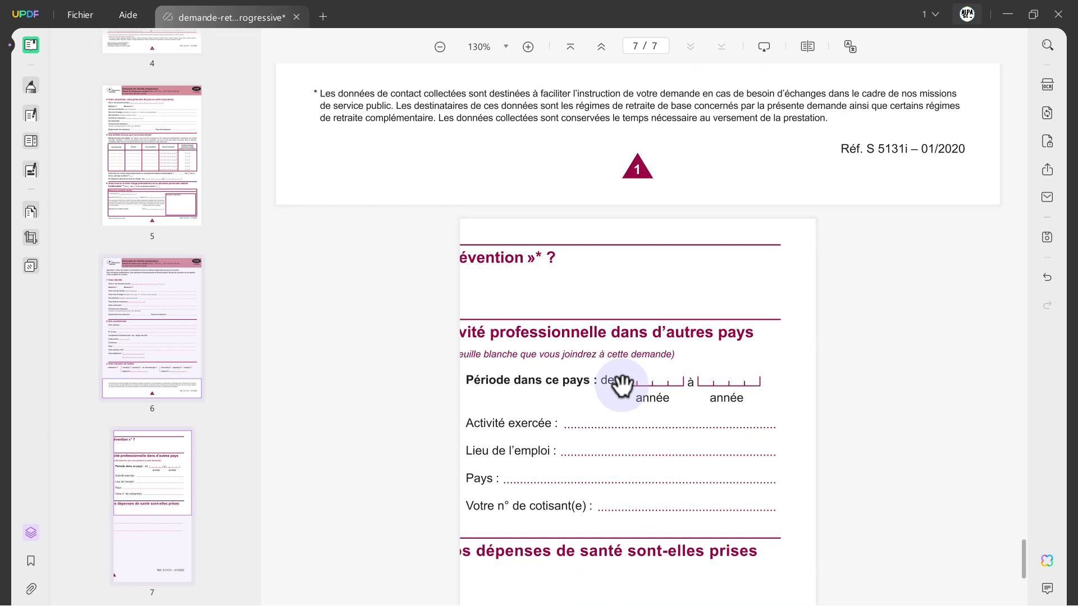
pyautogui.scroll(-5, 769, 555)
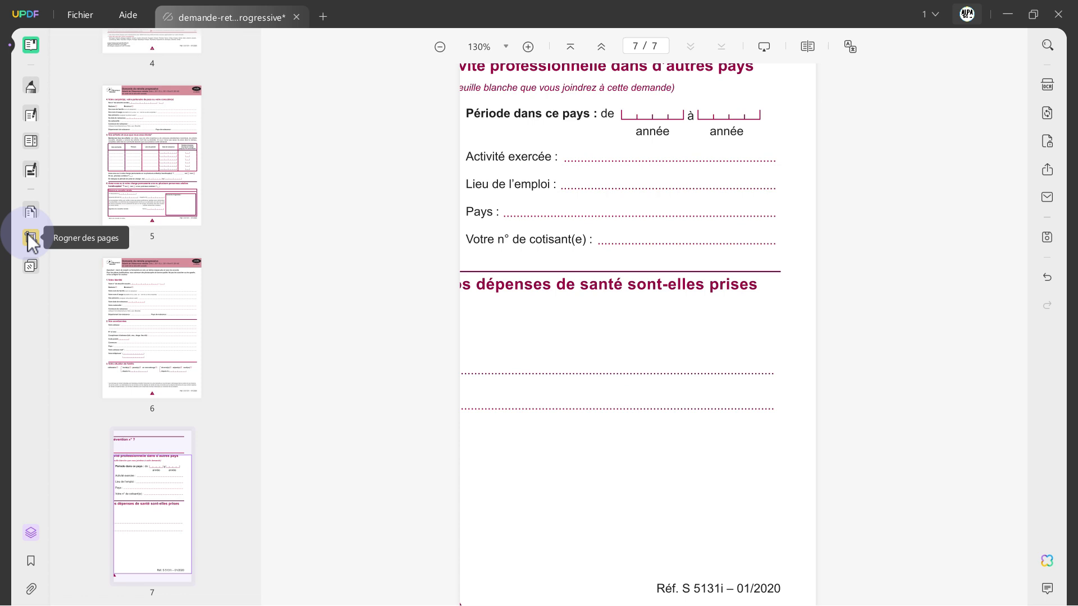
# - Create a diagonal text watermark on page 2 with the content "Confidentiel"
pyautogui.click(27, 268)
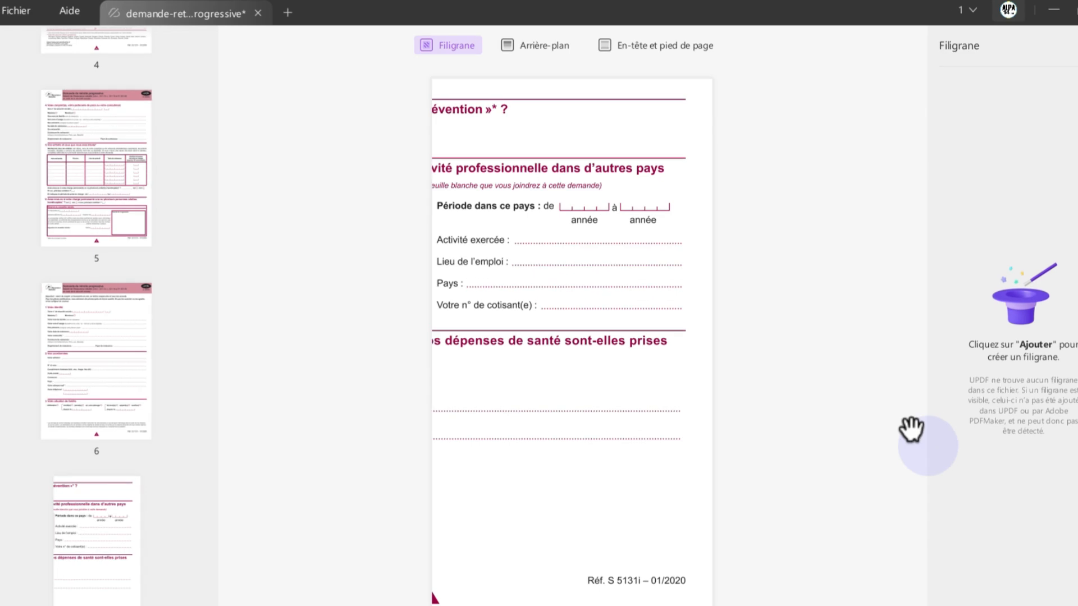
pyautogui.scroll(4, 554, 395)
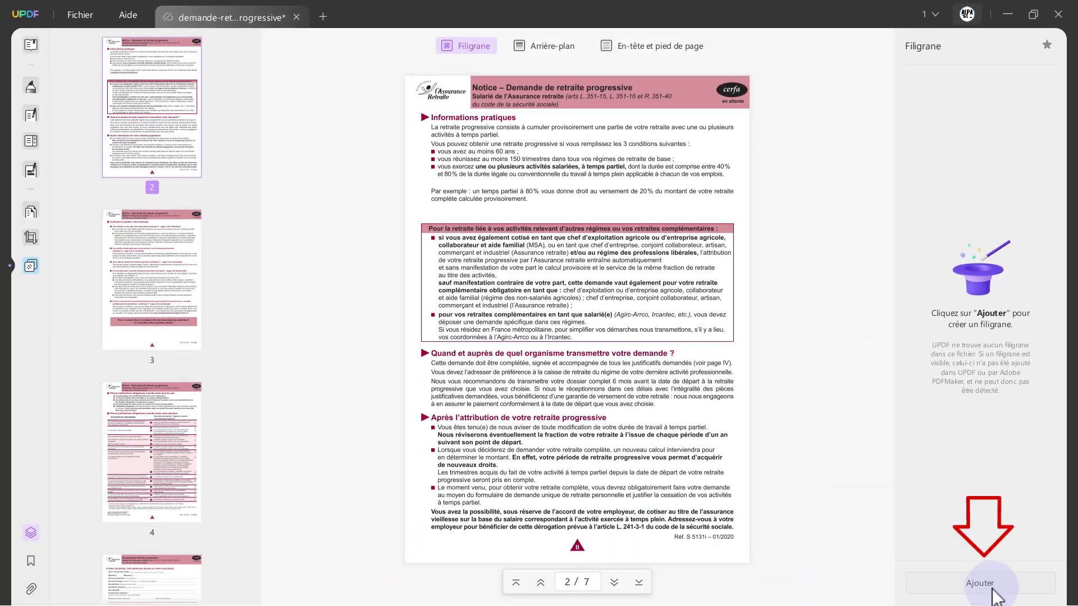
pyautogui.click(992, 590)
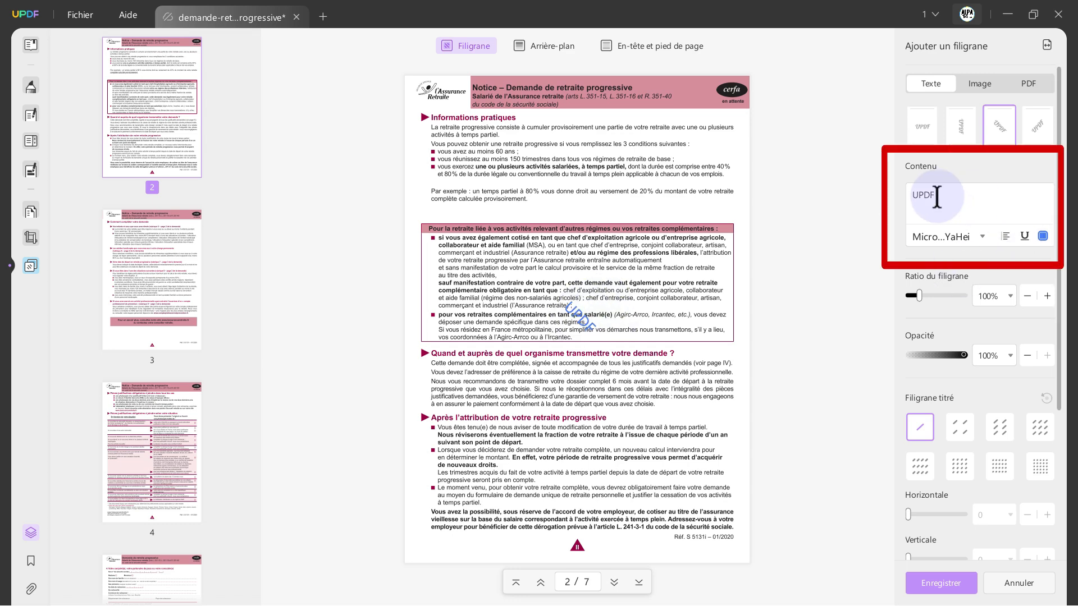
pyautogui.moveTo(941, 194); pyautogui.dragTo(897, 198)
pyautogui.press('BackSpace')
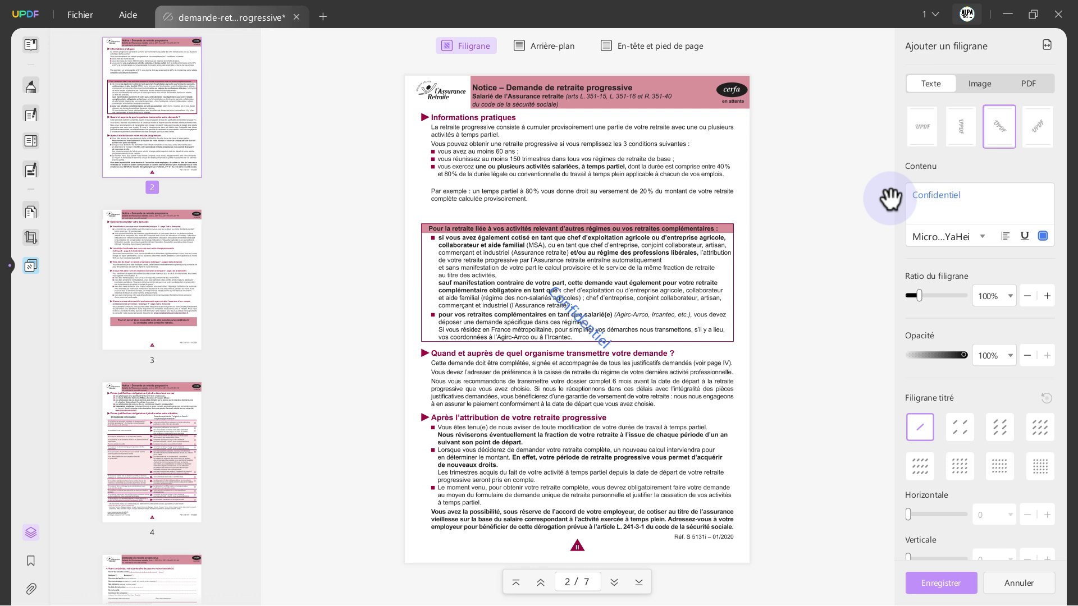
# - Try the watermark at a 420% ratio and 52% opacity, and discard it without saving
pyautogui.moveTo(926, 298); pyautogui.dragTo(948, 295)
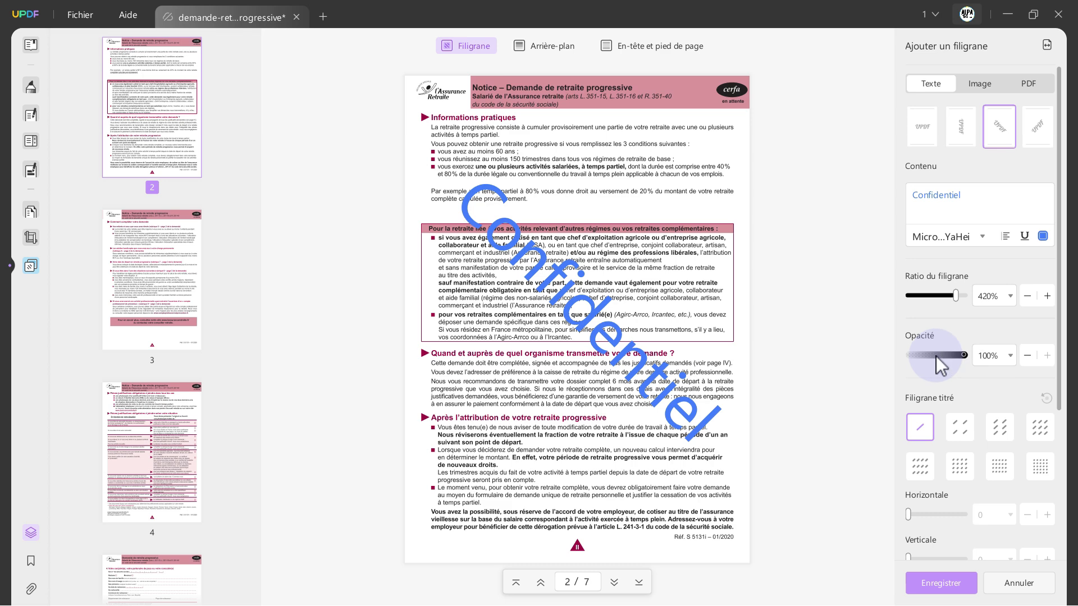
pyautogui.moveTo(961, 356); pyautogui.dragTo(938, 355)
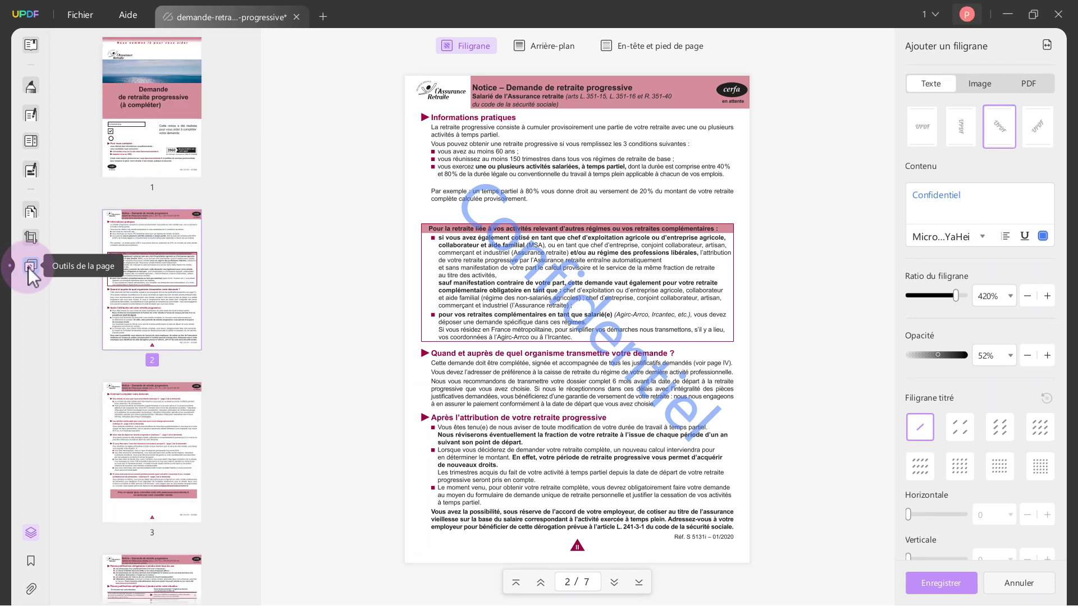
pyautogui.click(1028, 587)
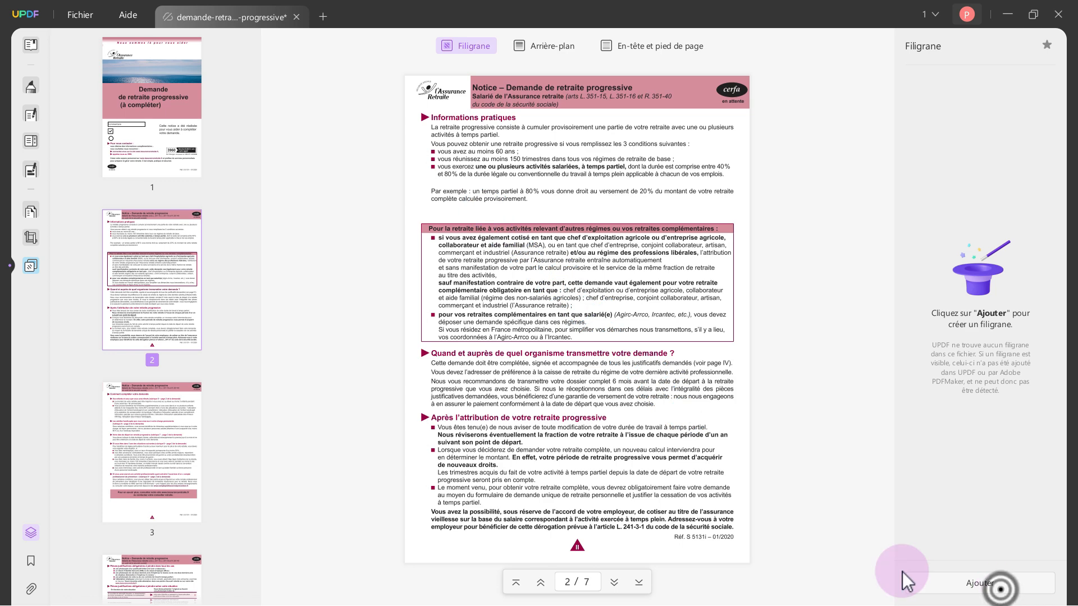
# - Return to reading mode and open Annecy-ocr.pdf from the Documents UPDF folder
pyautogui.click(31, 45)
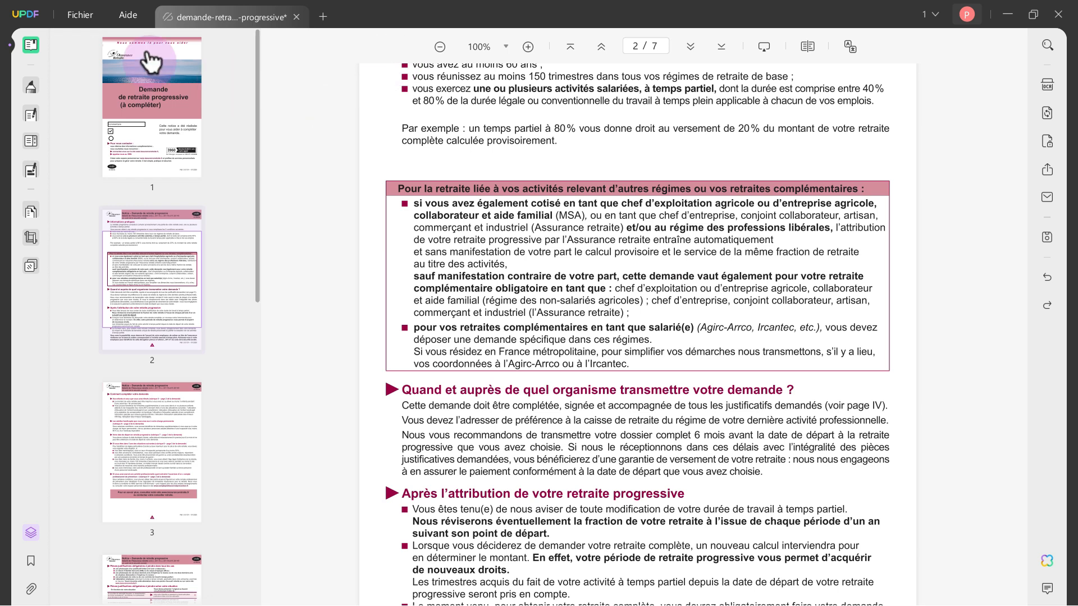
pyautogui.click(83, 19)
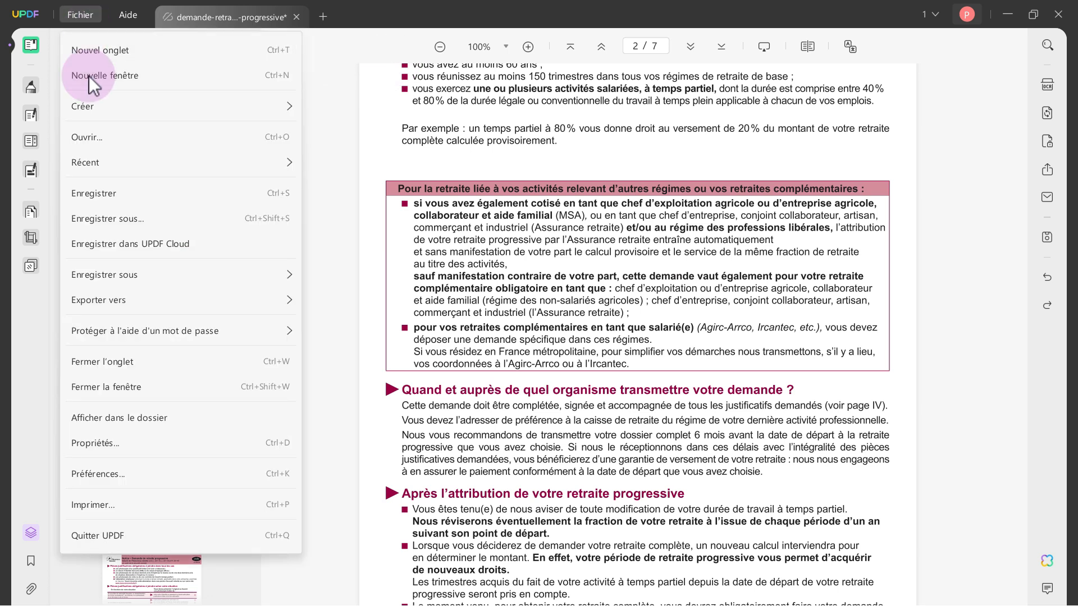
pyautogui.click(96, 140)
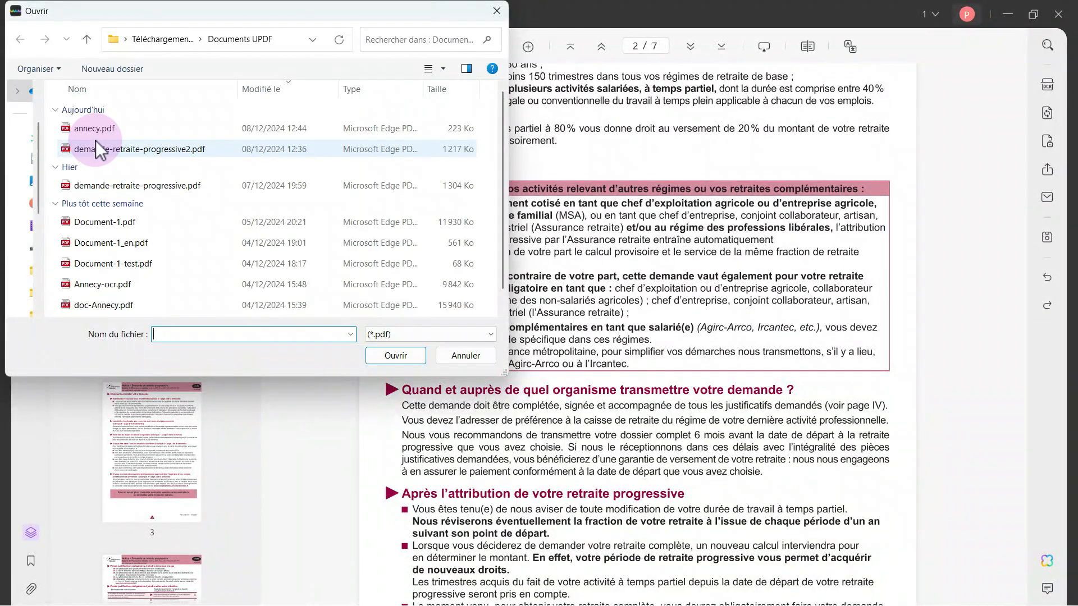
pyautogui.click(111, 284)
pyautogui.click(390, 356)
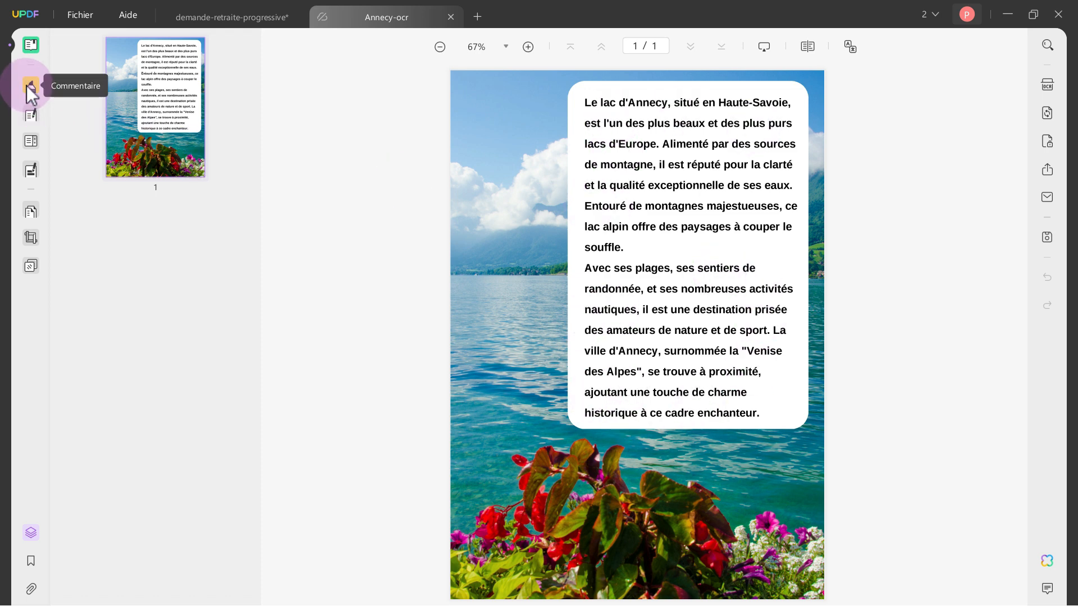
# - Switch to editing mode and check the Annecy page with the image and text editing tools
pyautogui.click(31, 112)
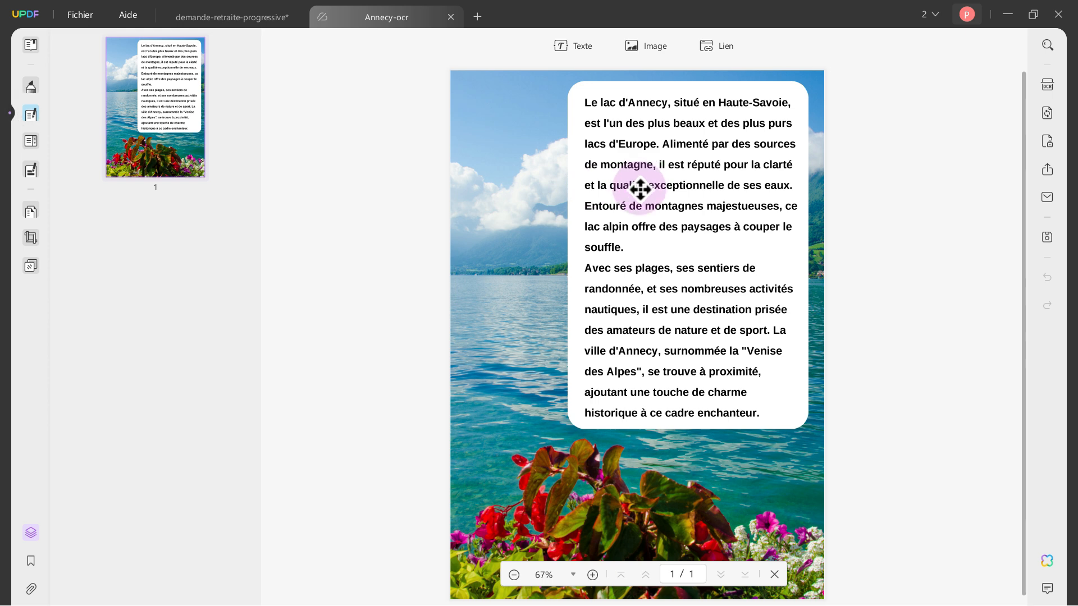
pyautogui.click(651, 46)
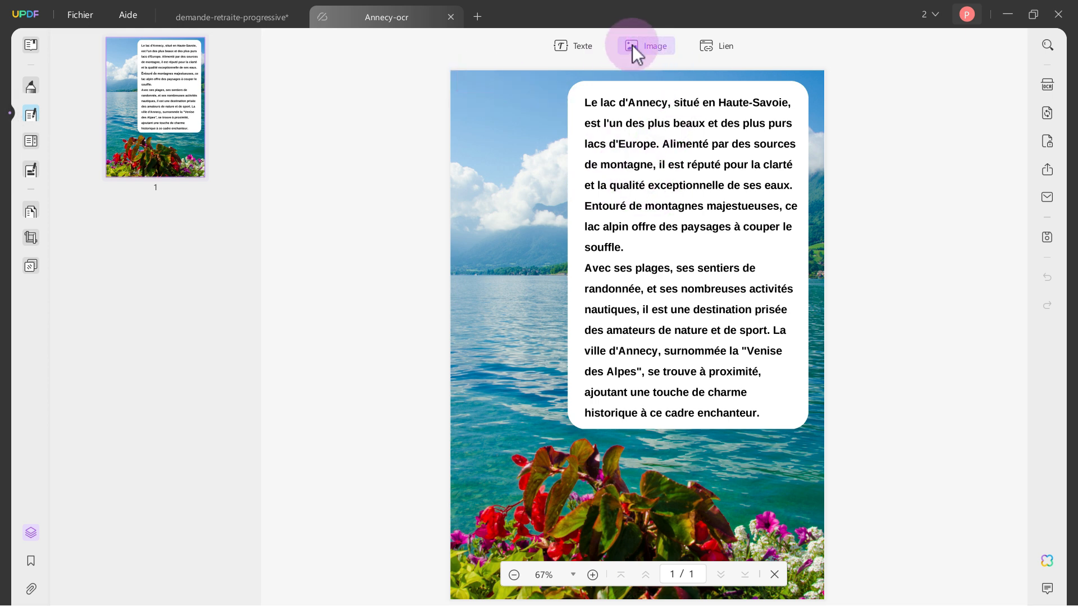
pyautogui.click(472, 91)
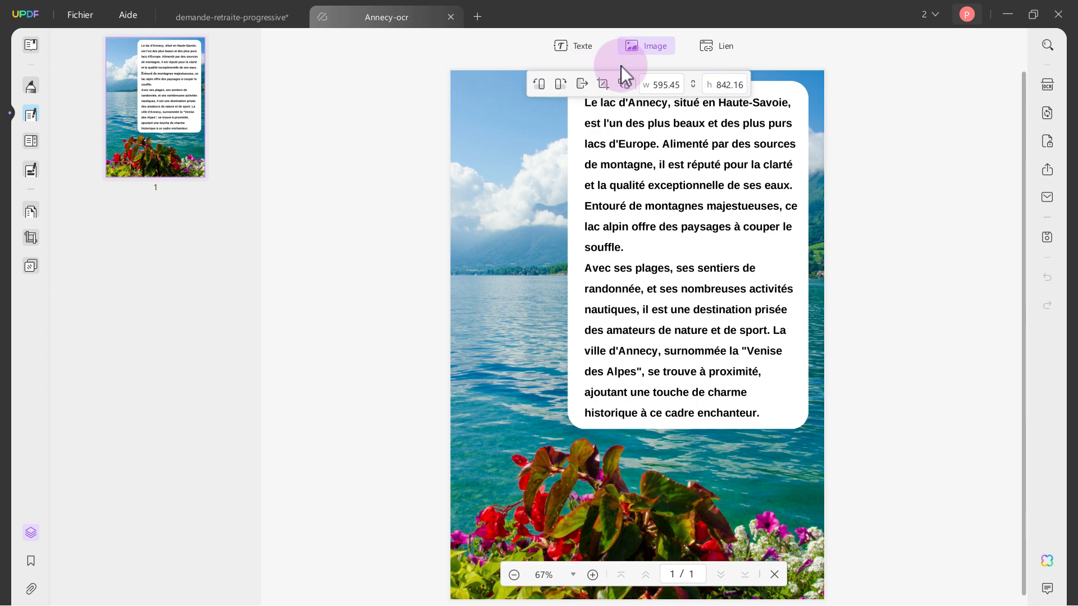
pyautogui.click(570, 47)
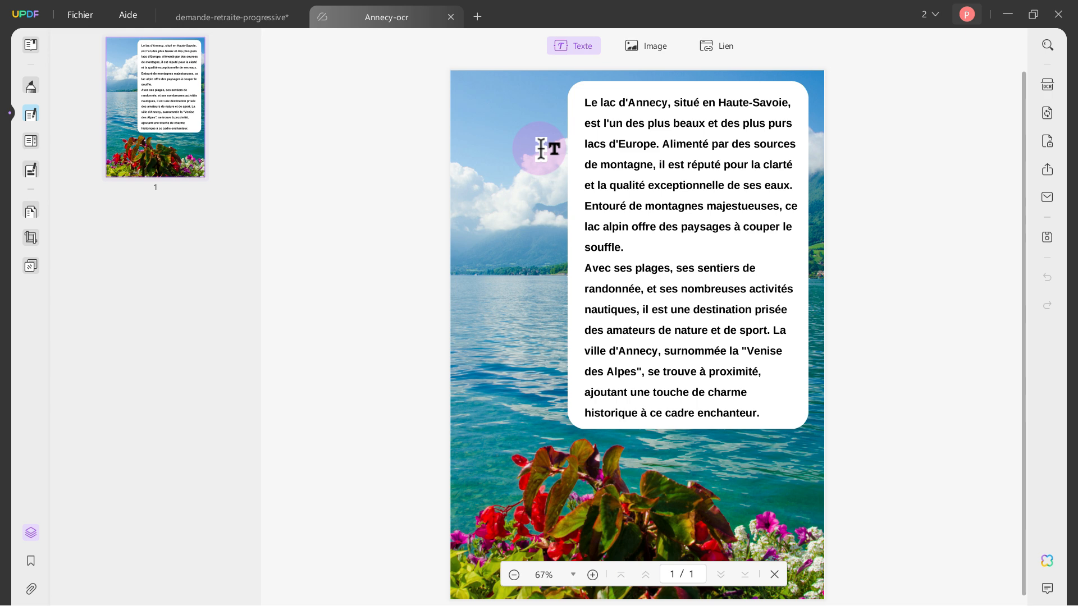
# - Run OCR on all pages as a searchable PDF in French at 300 dpi, saving it as Annecy-ocr_OCR.pdf
pyautogui.click(1047, 87)
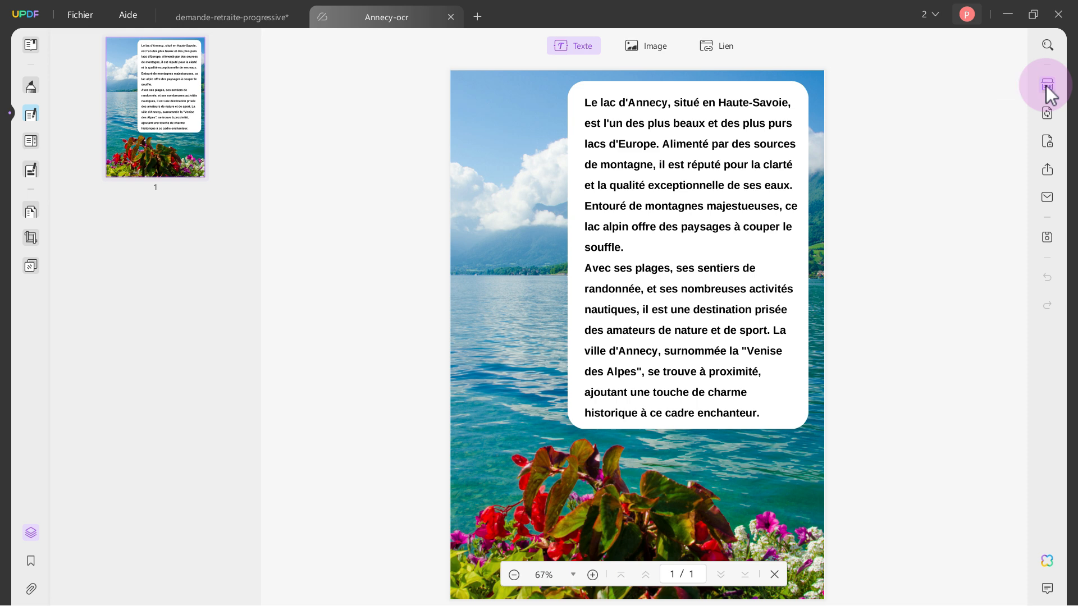
pyautogui.click(1048, 87)
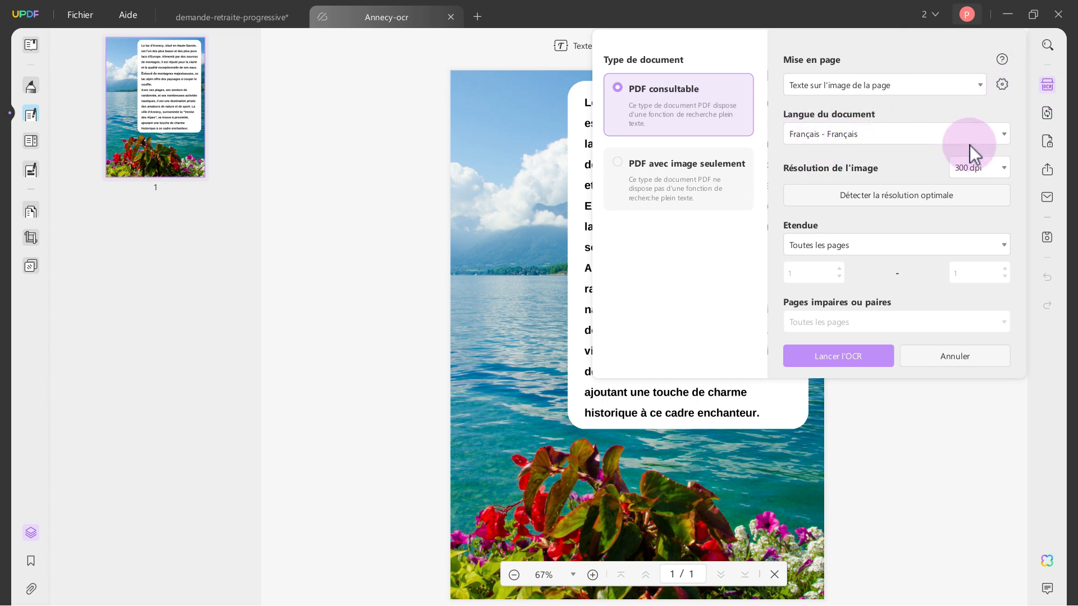
pyautogui.click(999, 143)
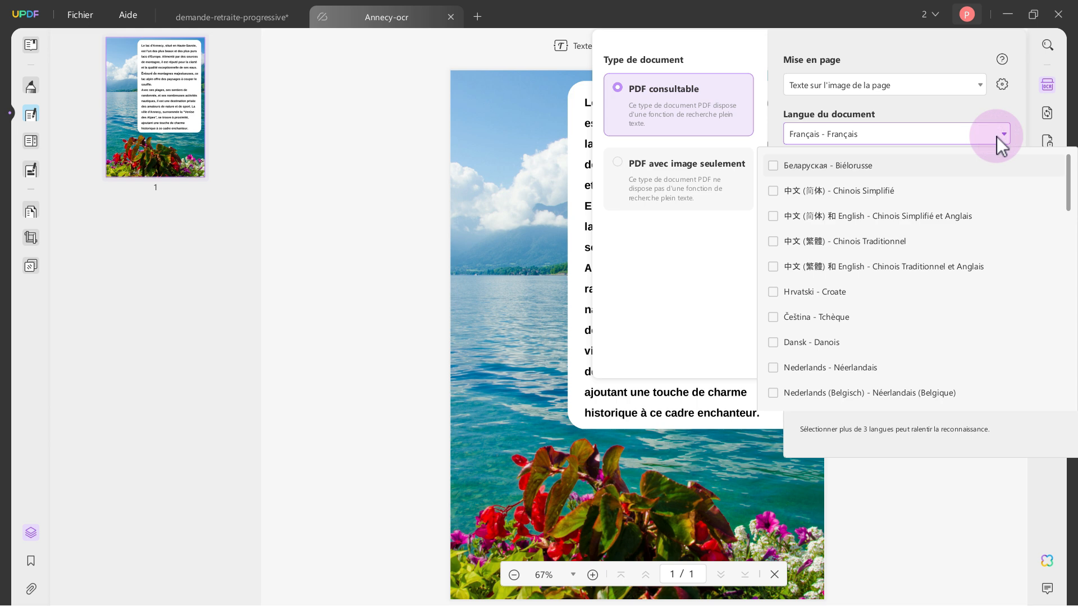
pyautogui.click(997, 138)
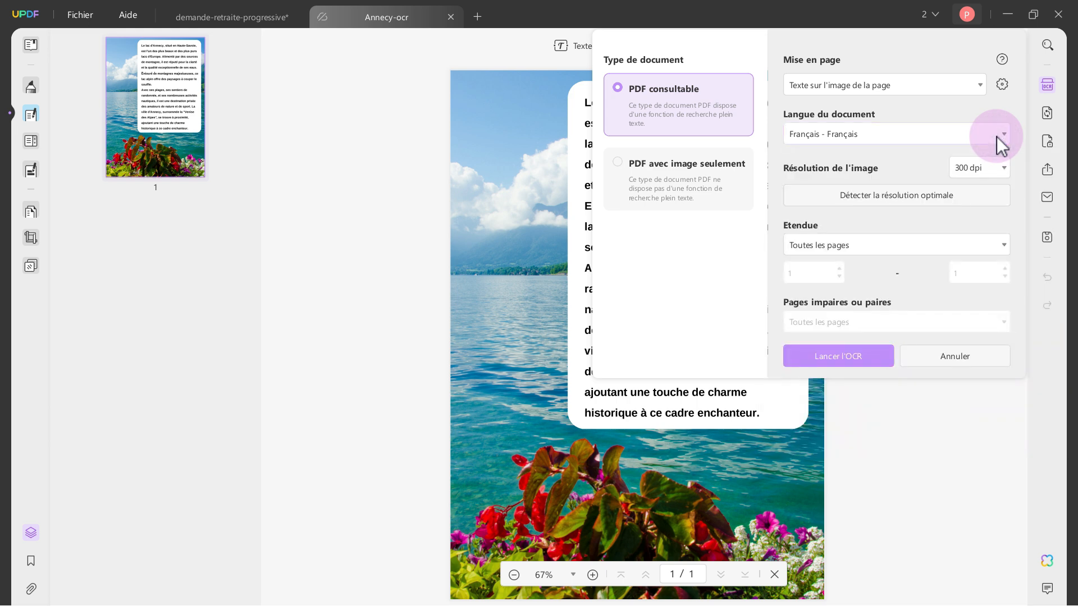
pyautogui.click(850, 362)
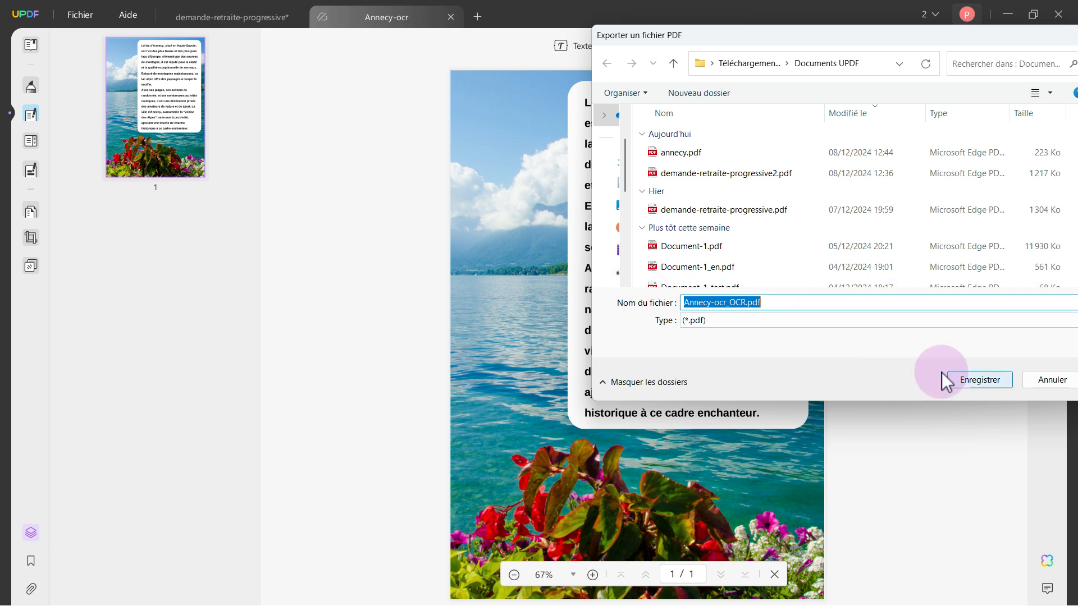
pyautogui.click(982, 380)
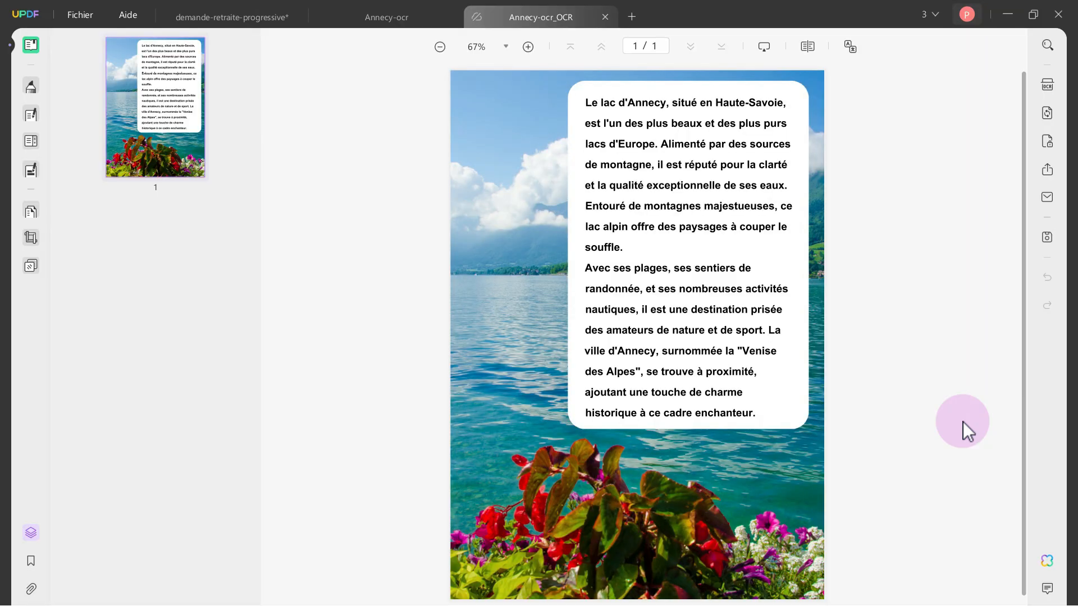
# - Edit the recognised text by adding "sdsdasdasdasd" after "souffle." at the end of the first paragraph
pyautogui.click(694, 239)
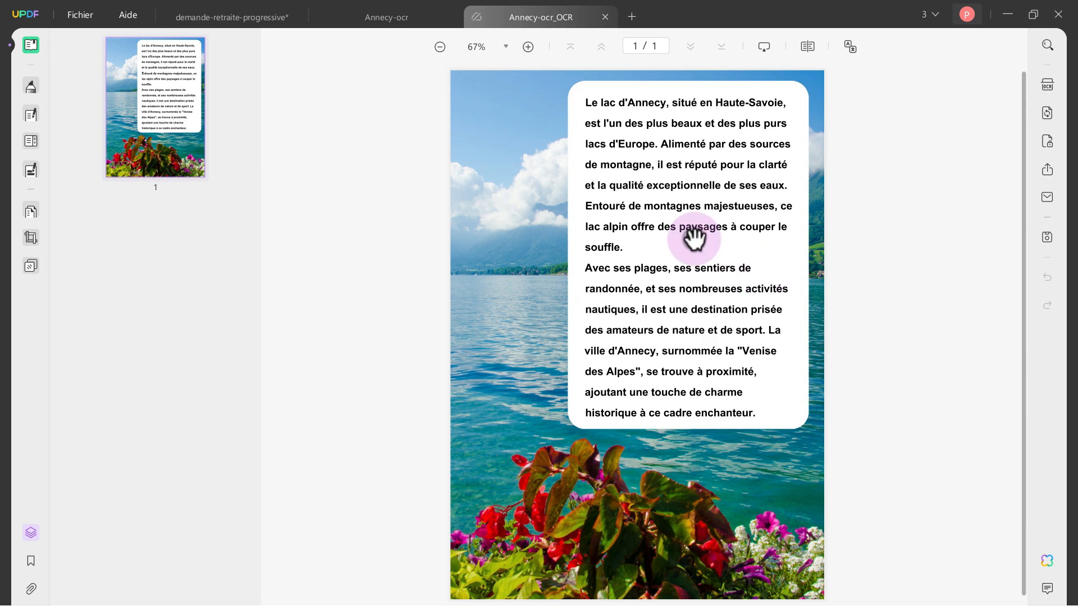
pyautogui.click(32, 116)
pyautogui.click(575, 46)
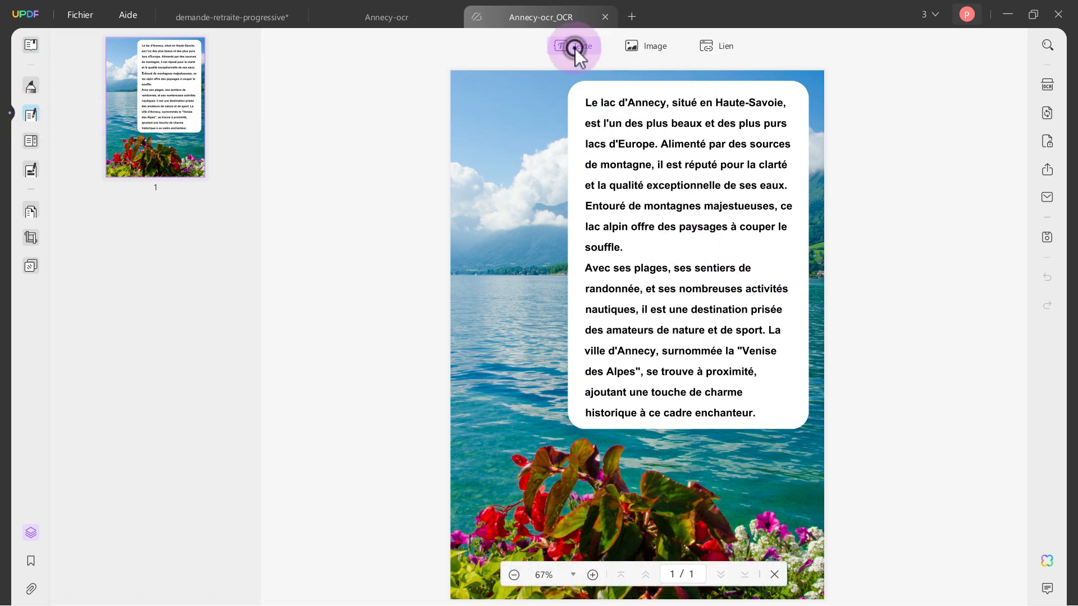
pyautogui.moveTo(619, 144); pyautogui.dragTo(773, 369)
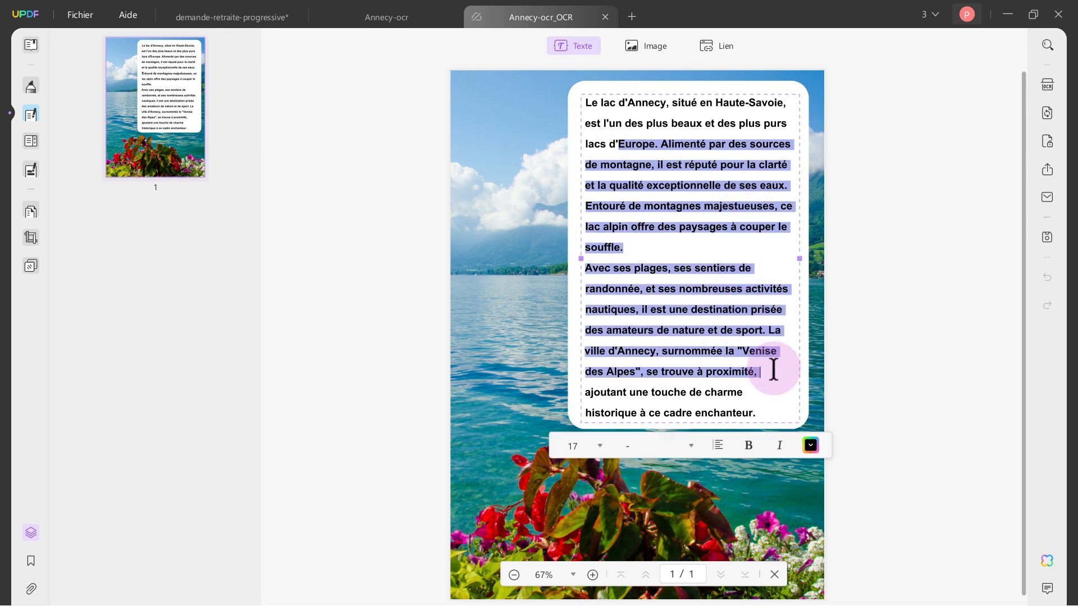
pyautogui.click(642, 247)
pyautogui.write('sdsdasdasdasd')
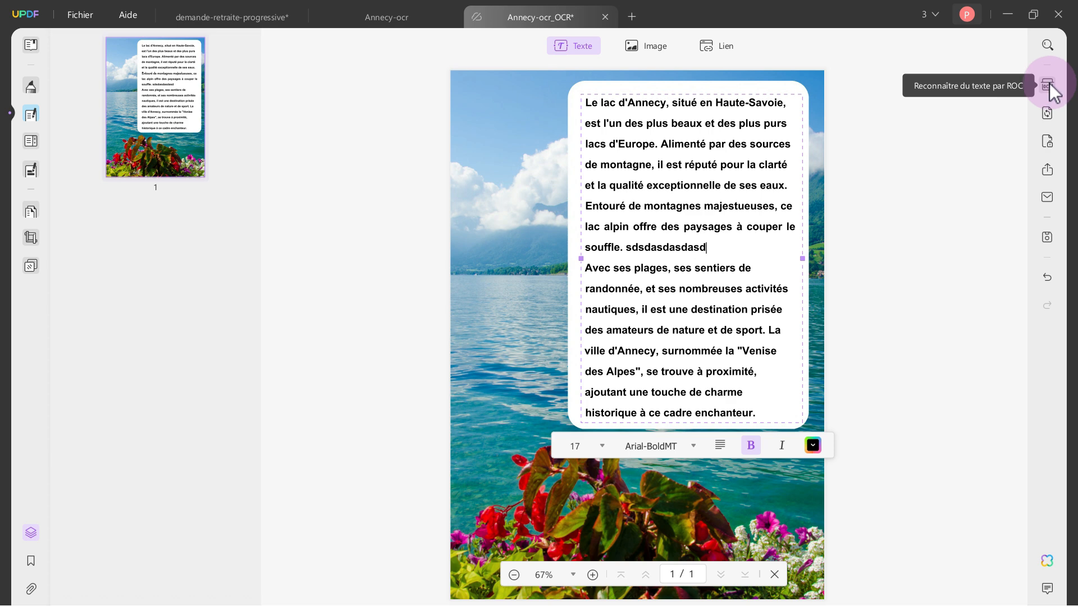
# - Export page 1 to Word format as Annecy-ocr_OCR_Copy.docx in the Documents UPDF folder
pyautogui.click(1047, 114)
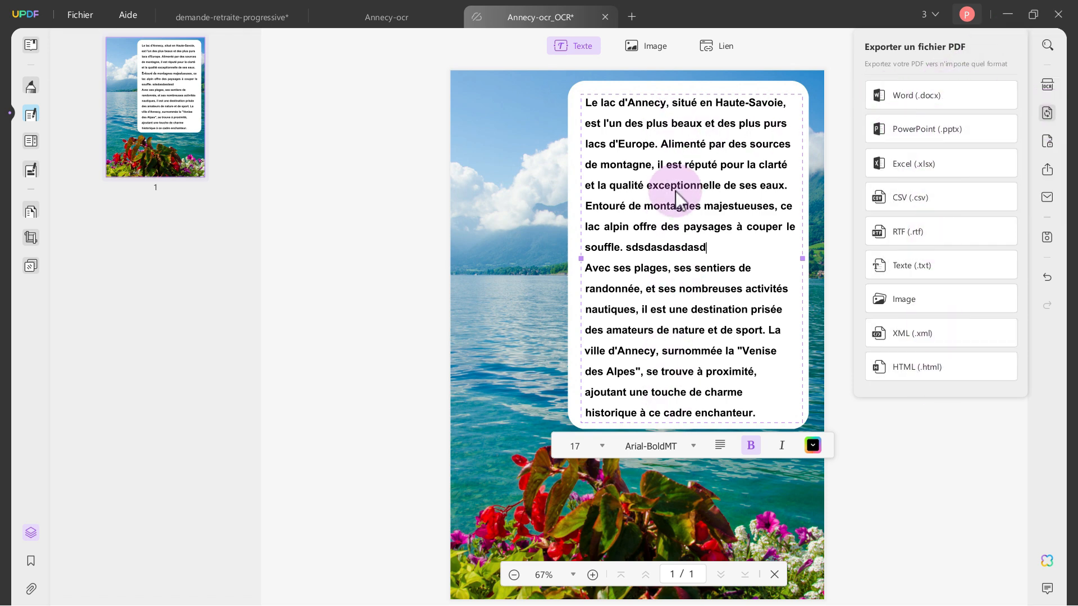
pyautogui.click(911, 96)
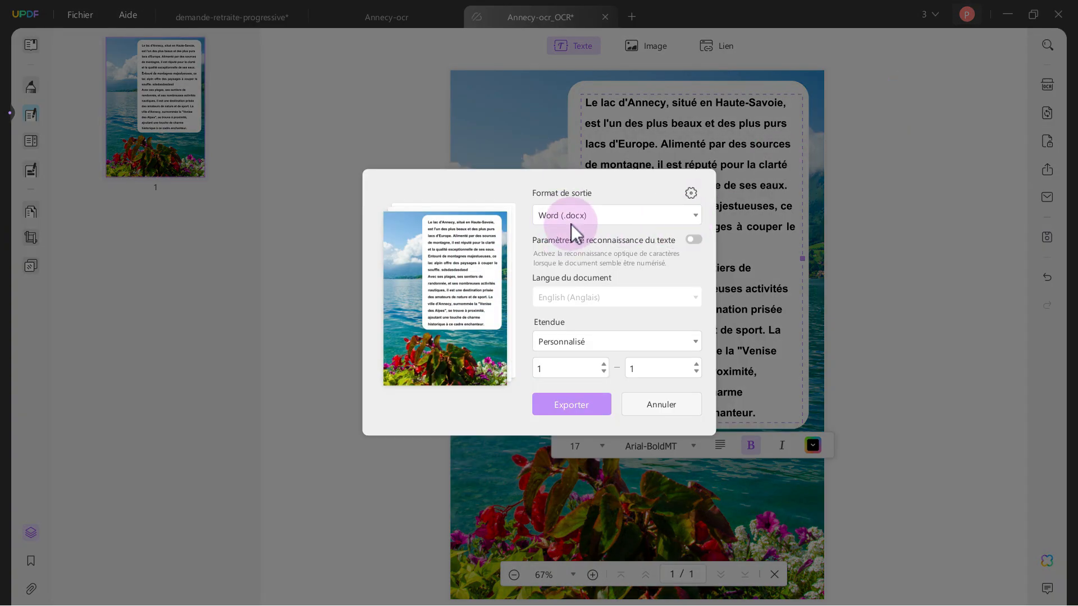
pyautogui.click(573, 410)
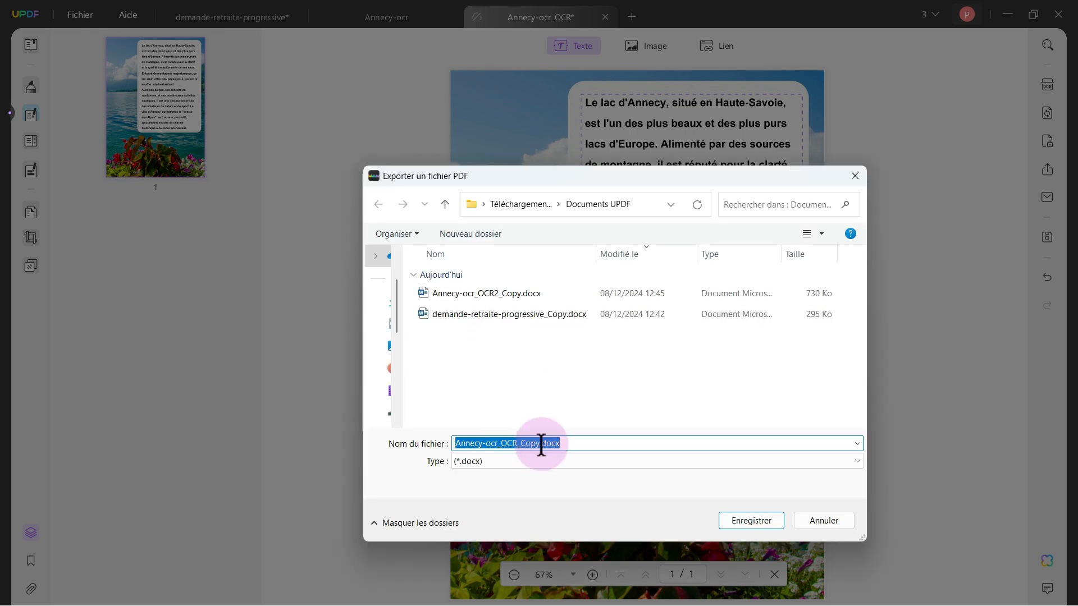
pyautogui.click(750, 521)
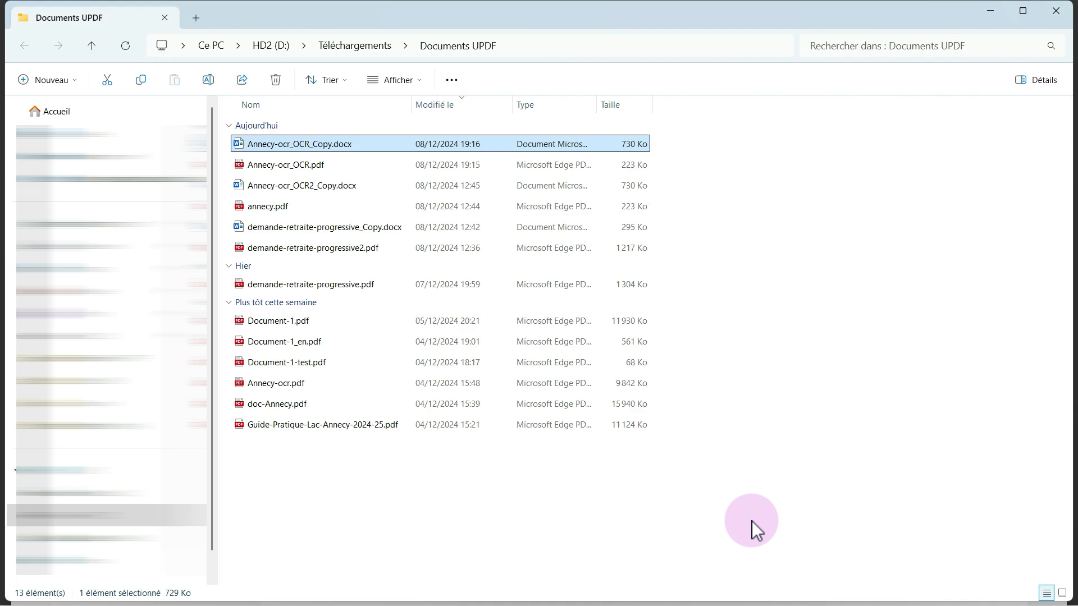
# - Open Annecy-ocr_OCR_Copy.docx in Word and insert "dfdfdf" after "souffle." at the end of the first paragraph
pyautogui.doubleClick(295, 144)
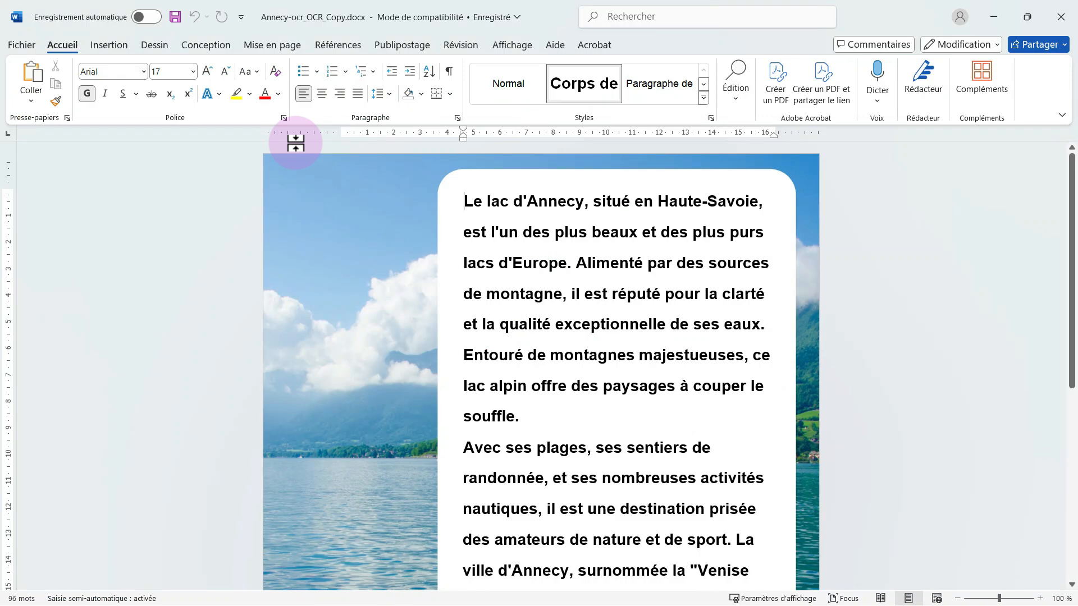
pyautogui.scroll(-1, 847, 237)
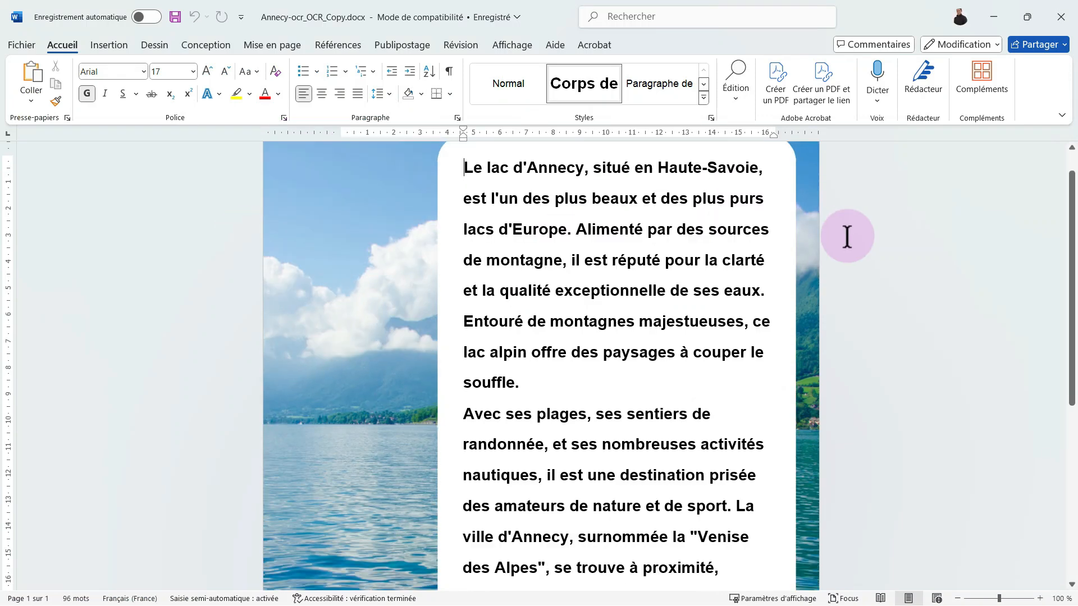
pyautogui.click(958, 598)
pyautogui.click(958, 598)
pyautogui.click(958, 598)
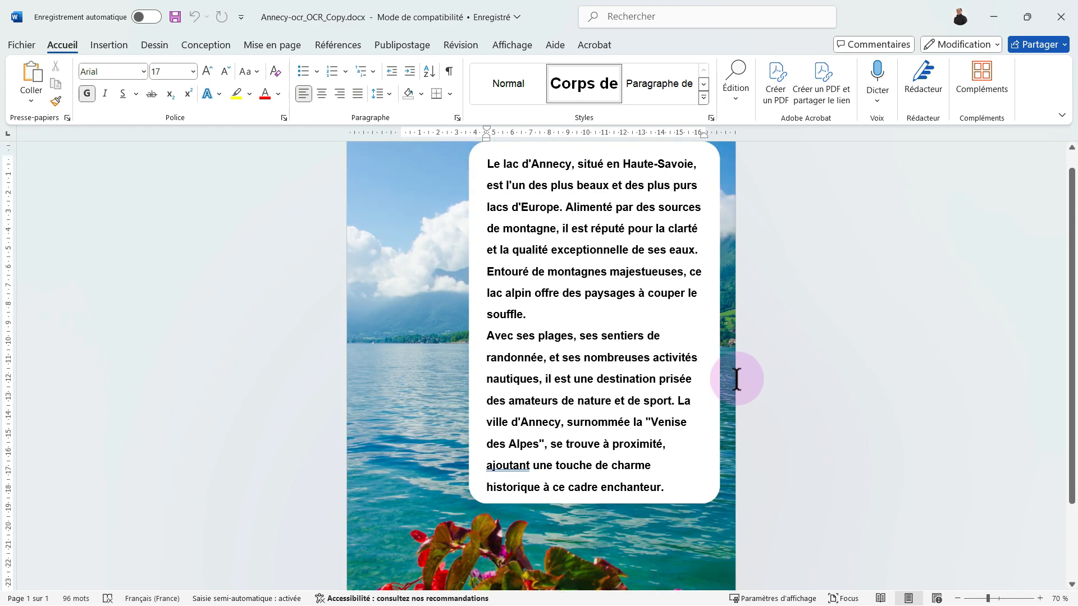
pyautogui.moveTo(487, 162); pyautogui.dragTo(609, 385)
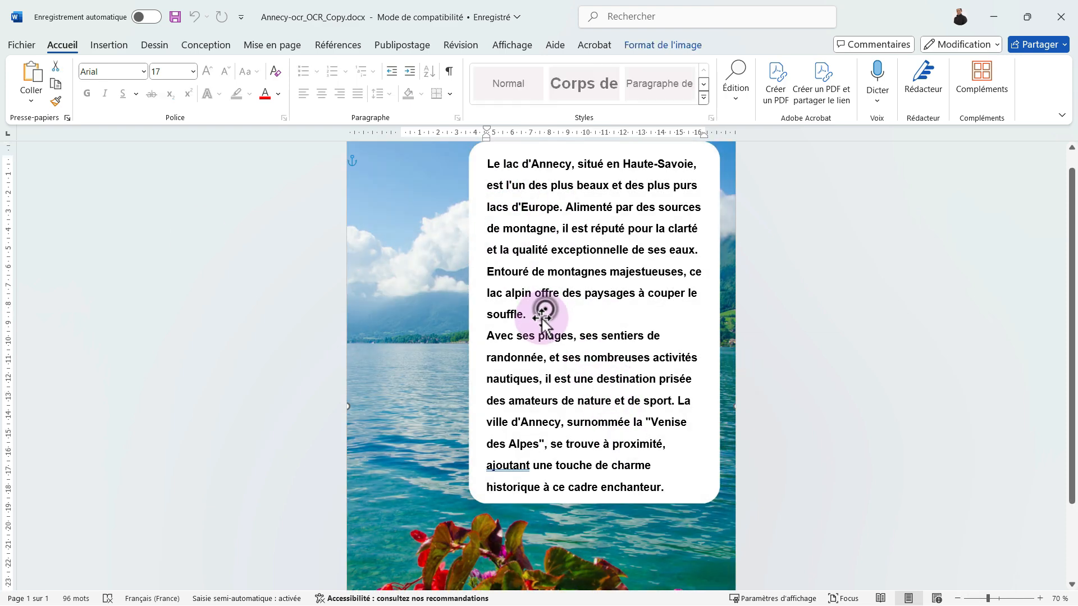
pyautogui.click(531, 314)
pyautogui.write('dfdfdf')
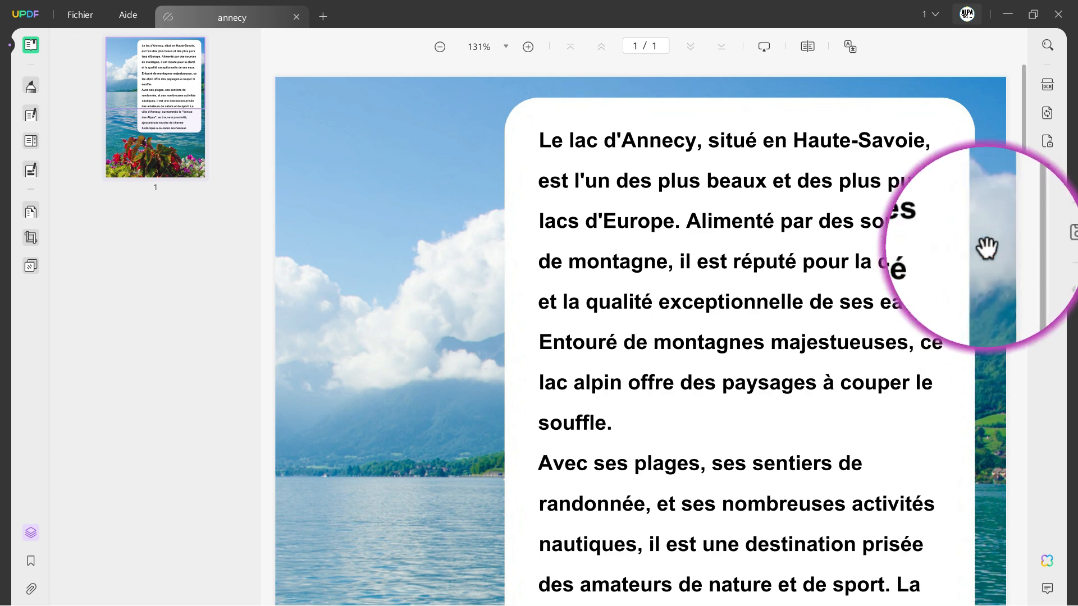
# - In UPDF, review the opening and permission password protection settings for the annecy document, and cancel without setting a password
pyautogui.click(1048, 141)
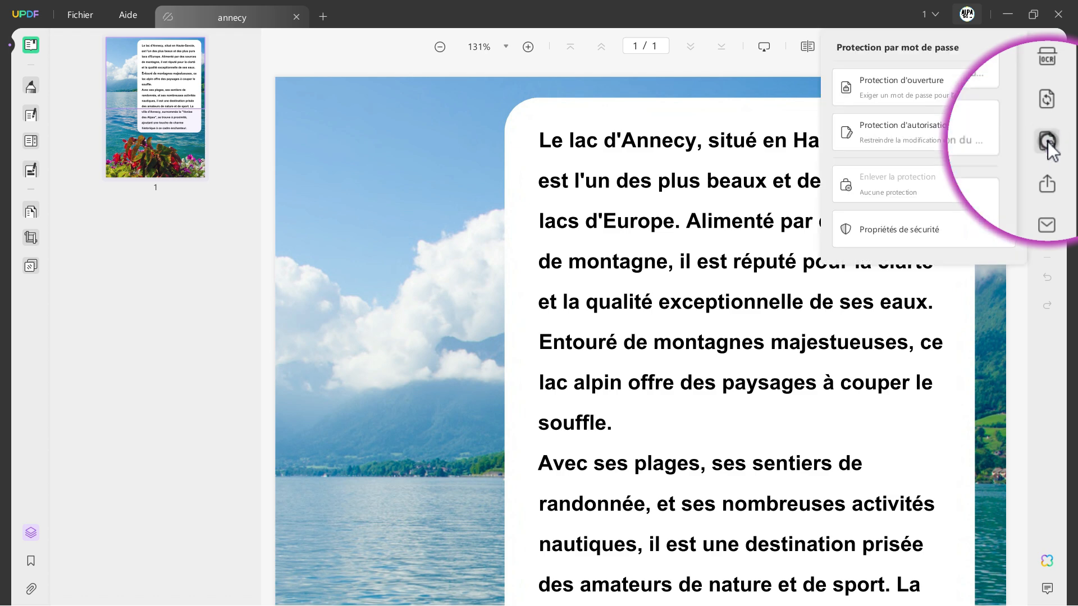
pyautogui.click(859, 97)
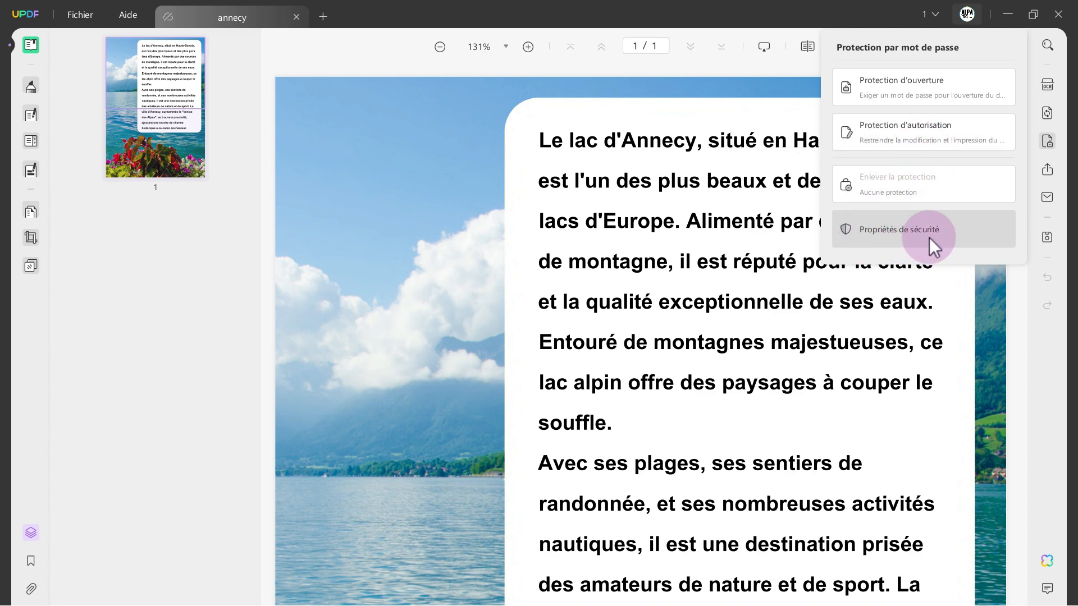
pyautogui.click(907, 89)
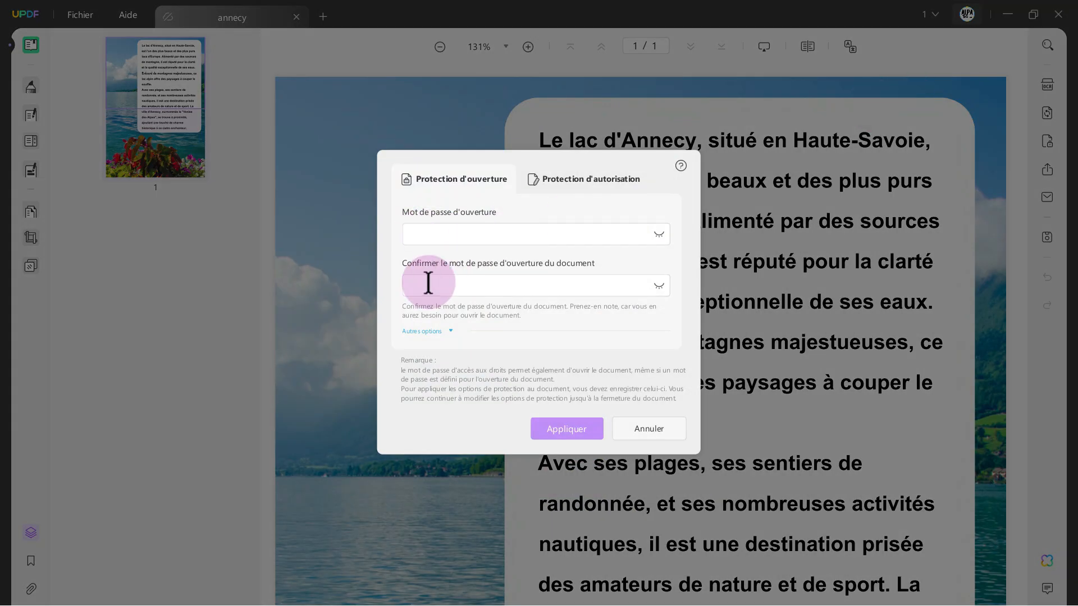
pyautogui.click(575, 180)
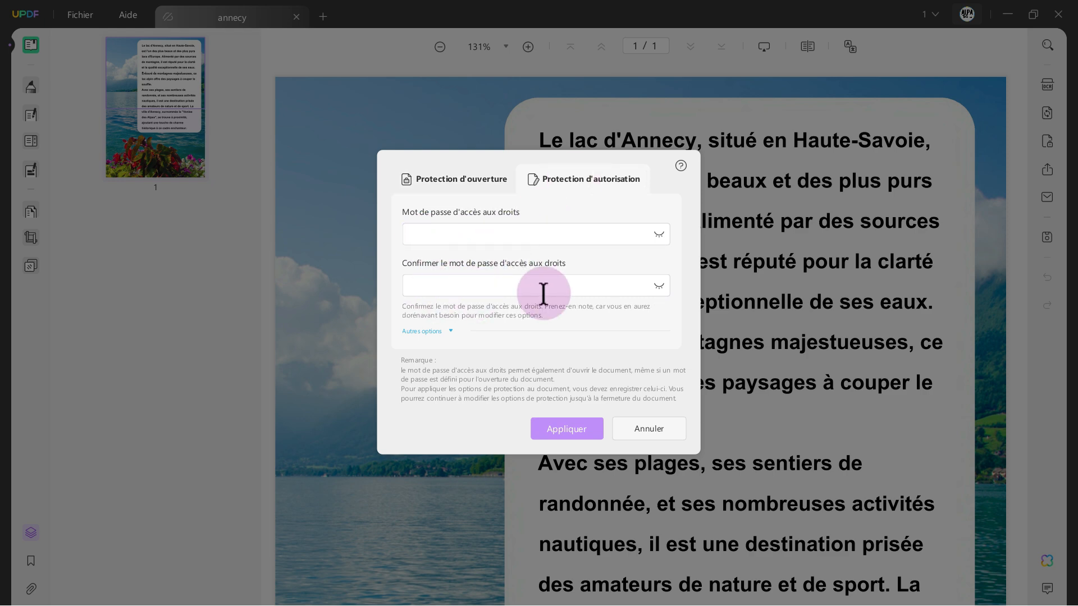
pyautogui.click(636, 431)
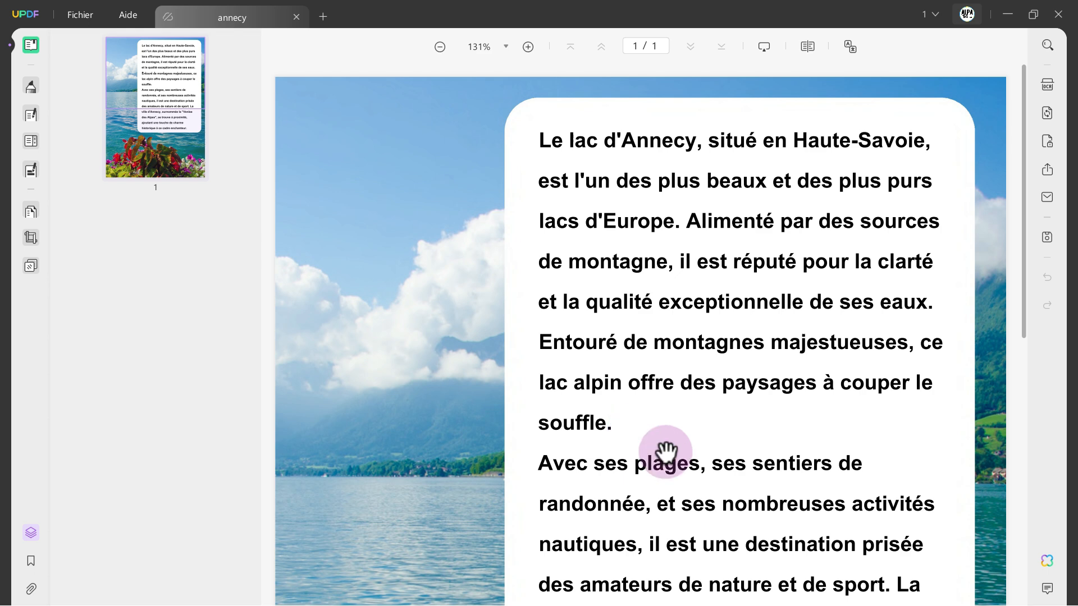
# - Review the options for sharing the annecy document by link and by e-mail with other people, and close them
pyautogui.click(1047, 170)
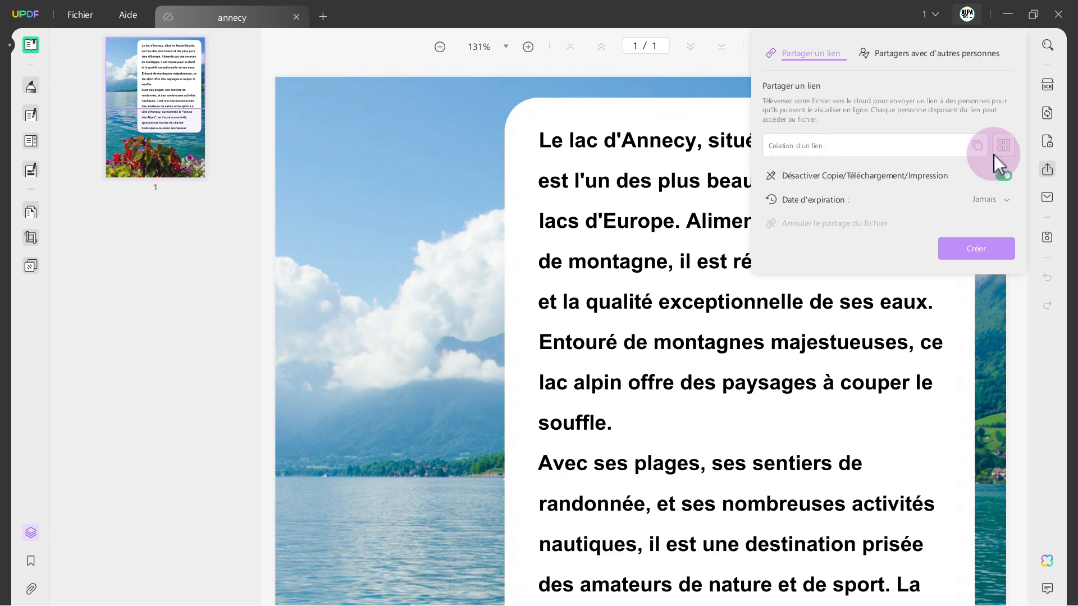
pyautogui.click(976, 253)
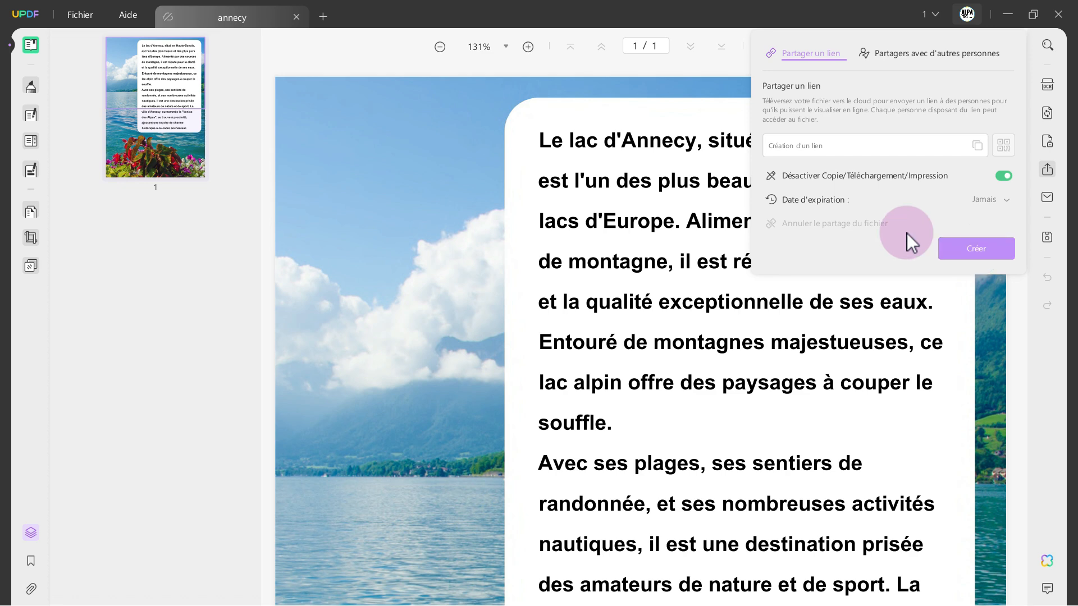
pyautogui.click(887, 52)
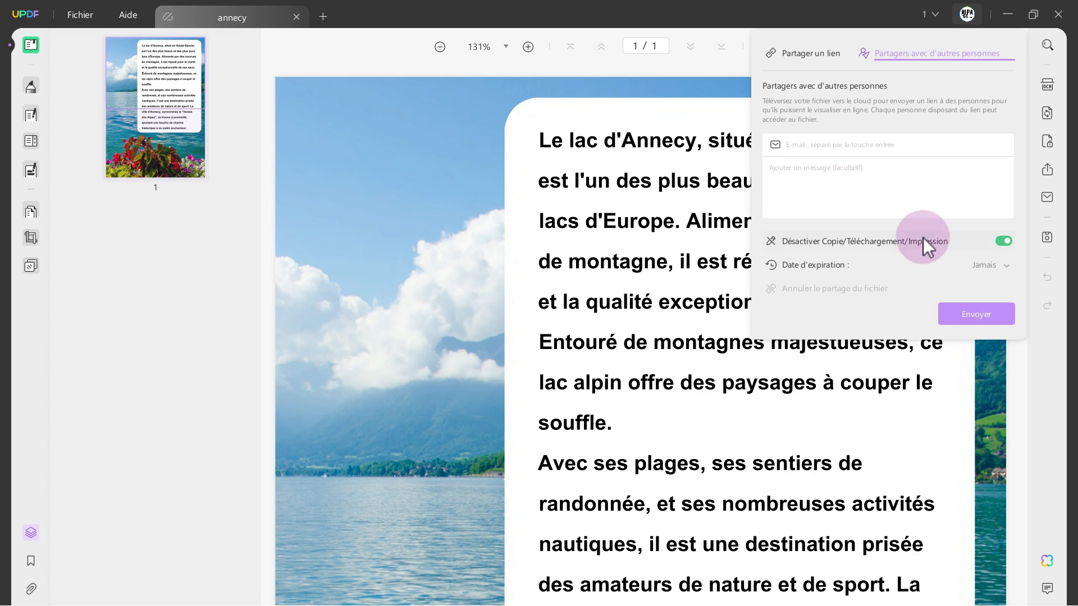
pyautogui.click(708, 84)
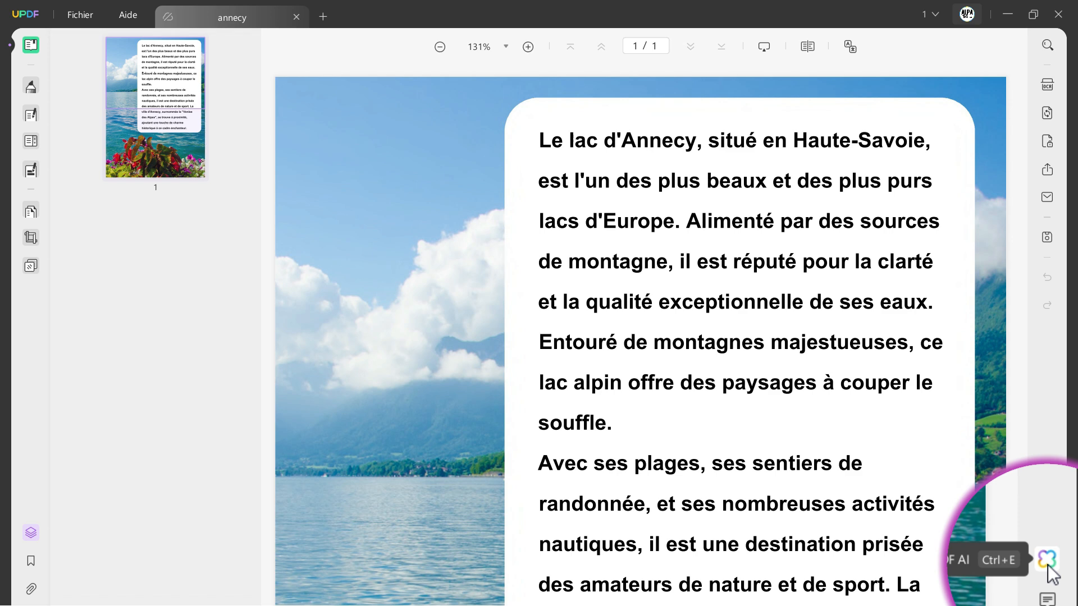
# - Open cerfa_13703-13.pdf from the Documents UPDF folder and look over its pages
pyautogui.scroll(-3, 794, 512)
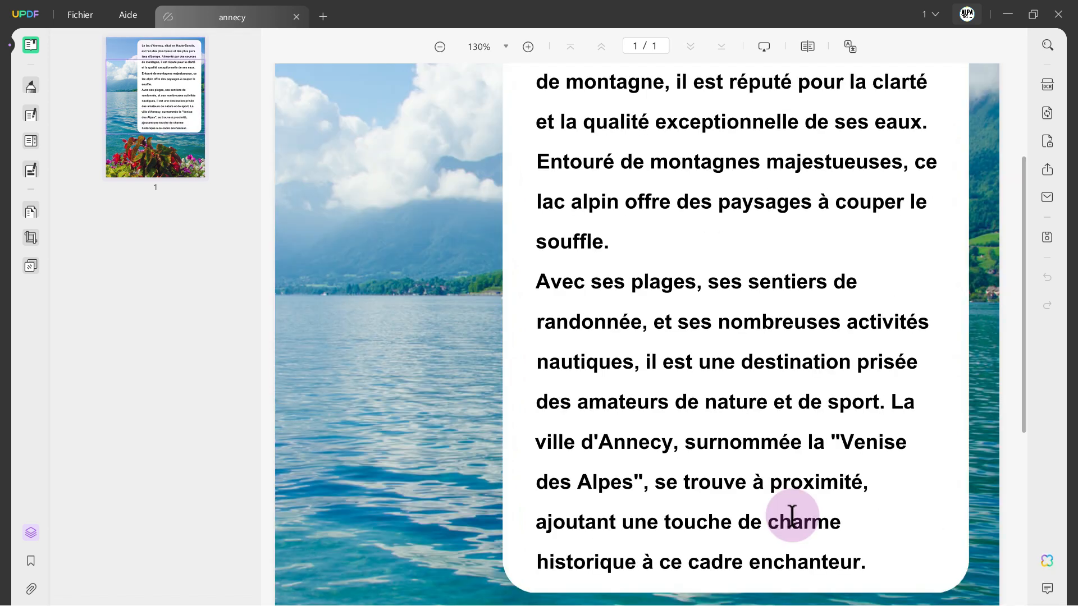
pyautogui.click(85, 15)
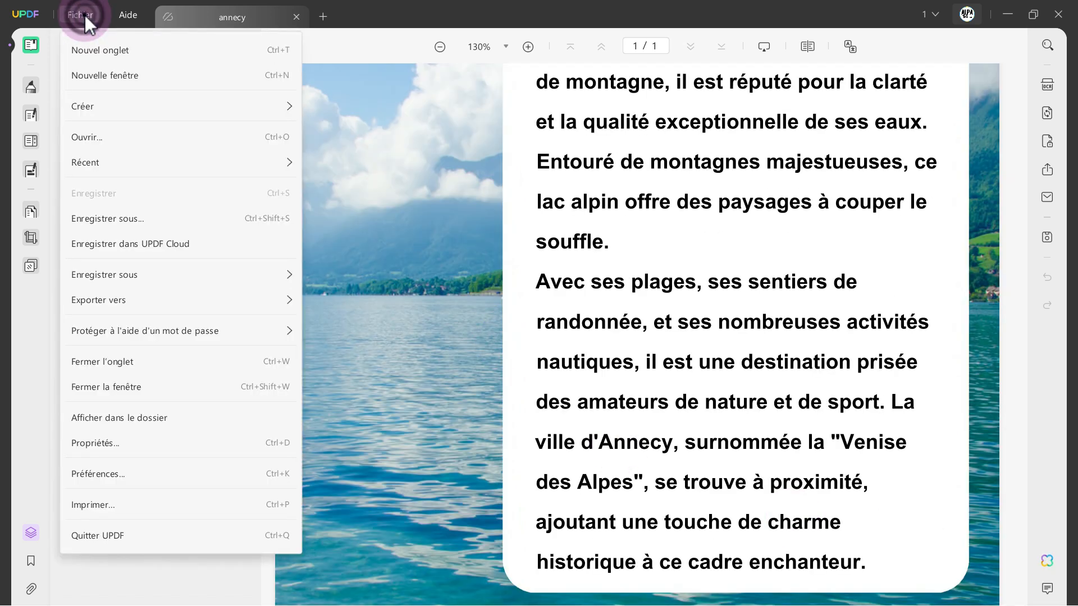
pyautogui.click(97, 133)
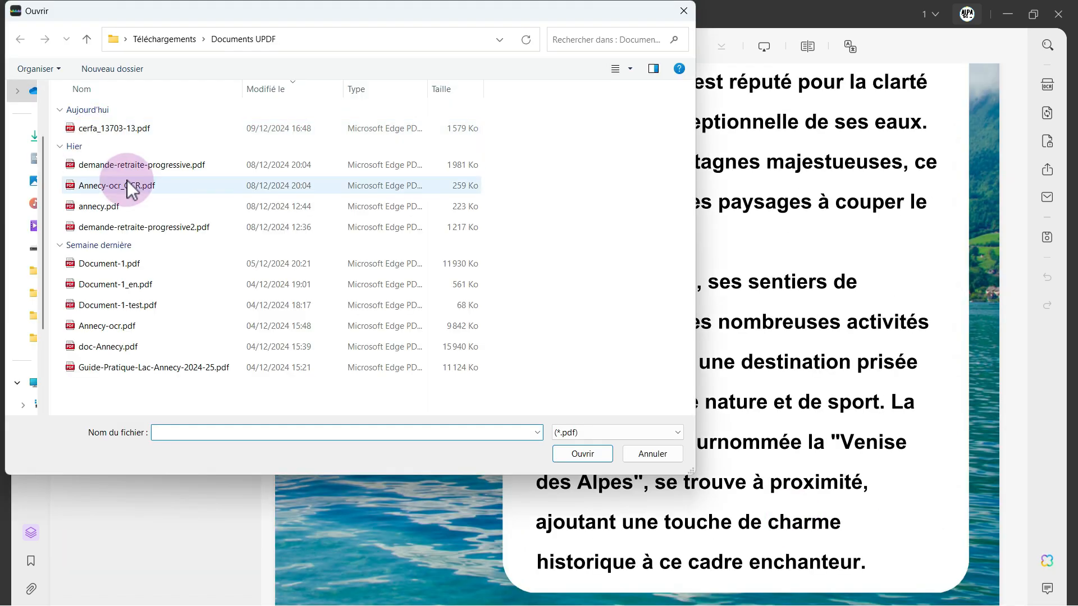
pyautogui.click(117, 133)
pyautogui.click(589, 459)
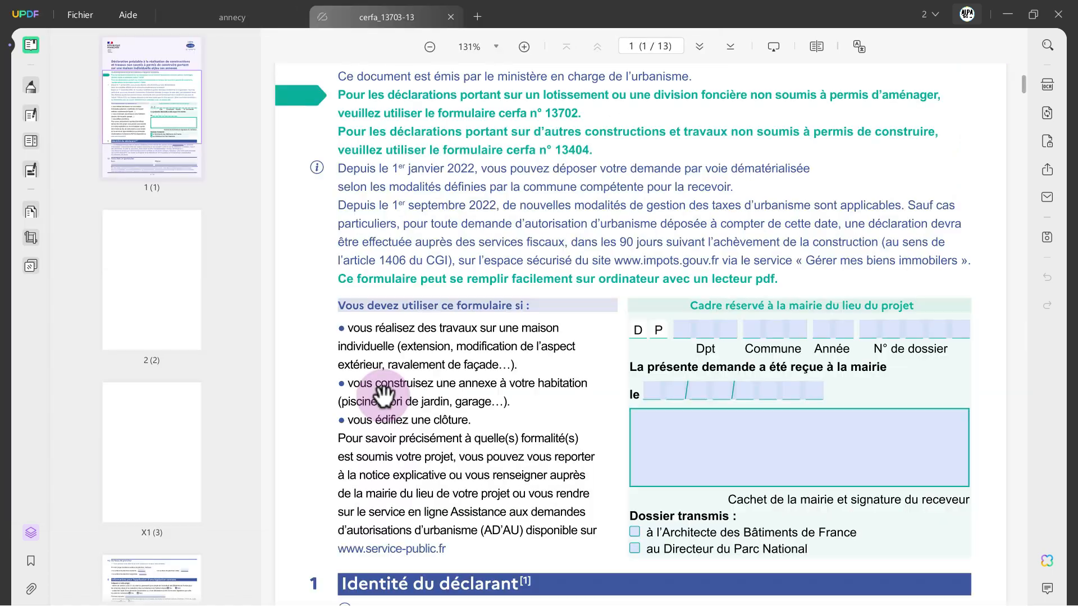
pyautogui.scroll(3, 384, 395)
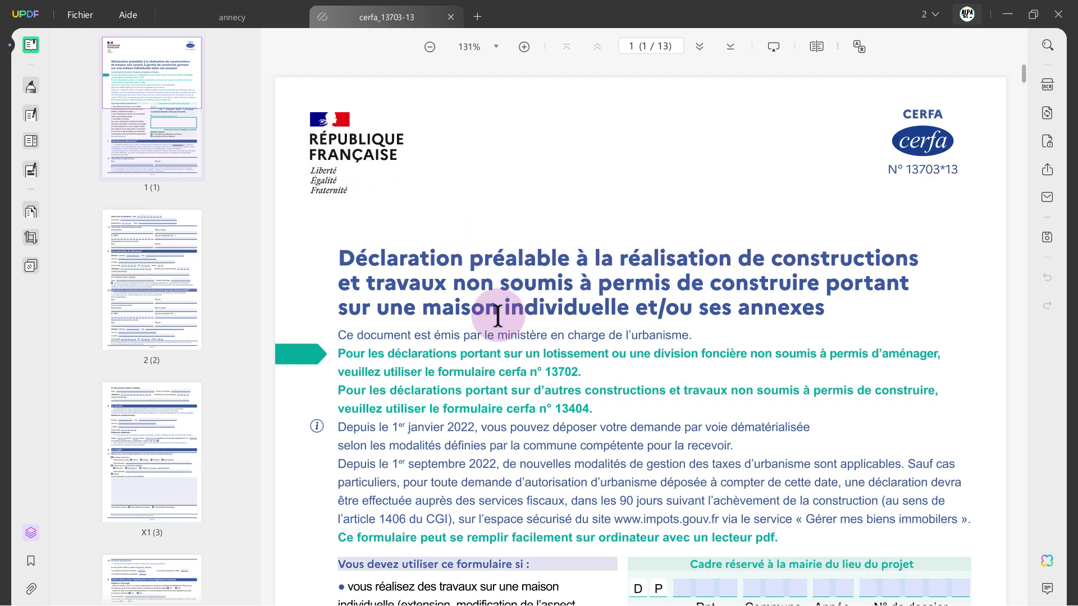
pyautogui.scroll(-10, 149, 248)
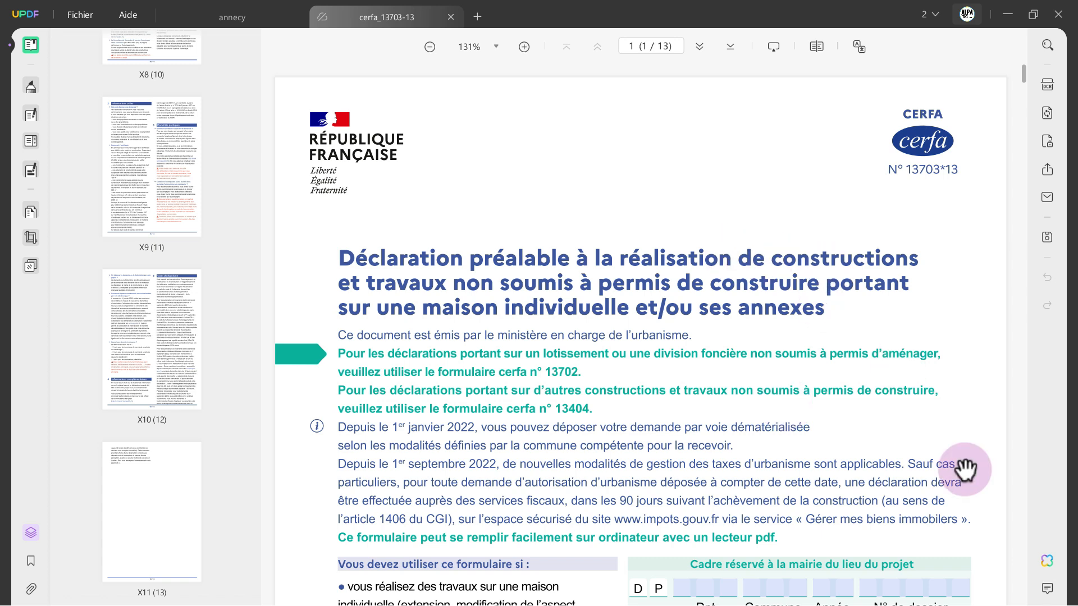
# - Open the UPDF AI assistant for the form and compare its Analyser le PDF and Discuter modes
pyautogui.click(1047, 561)
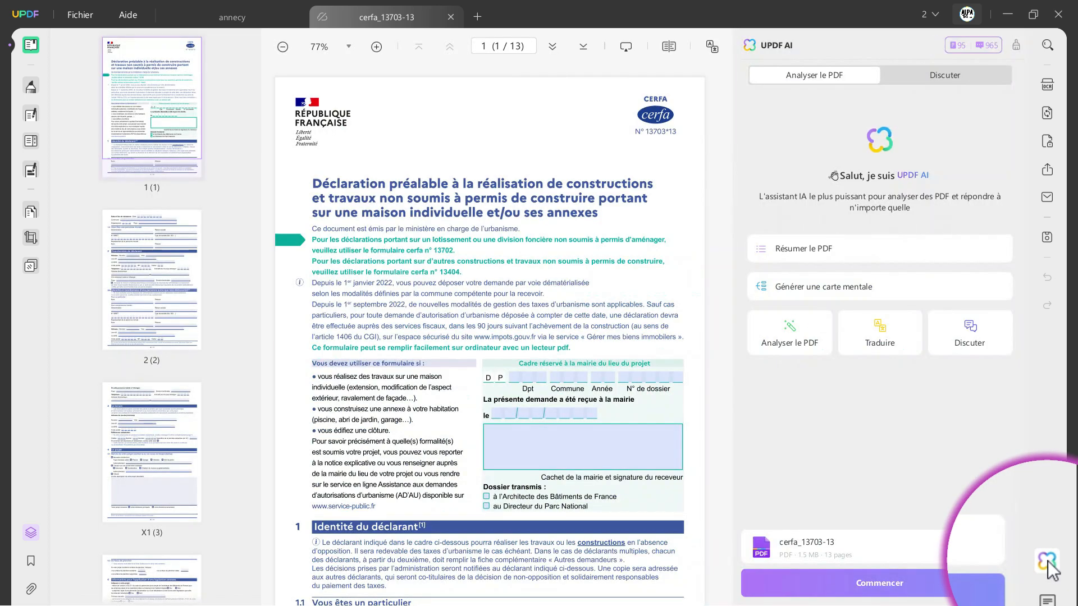
pyautogui.click(802, 238)
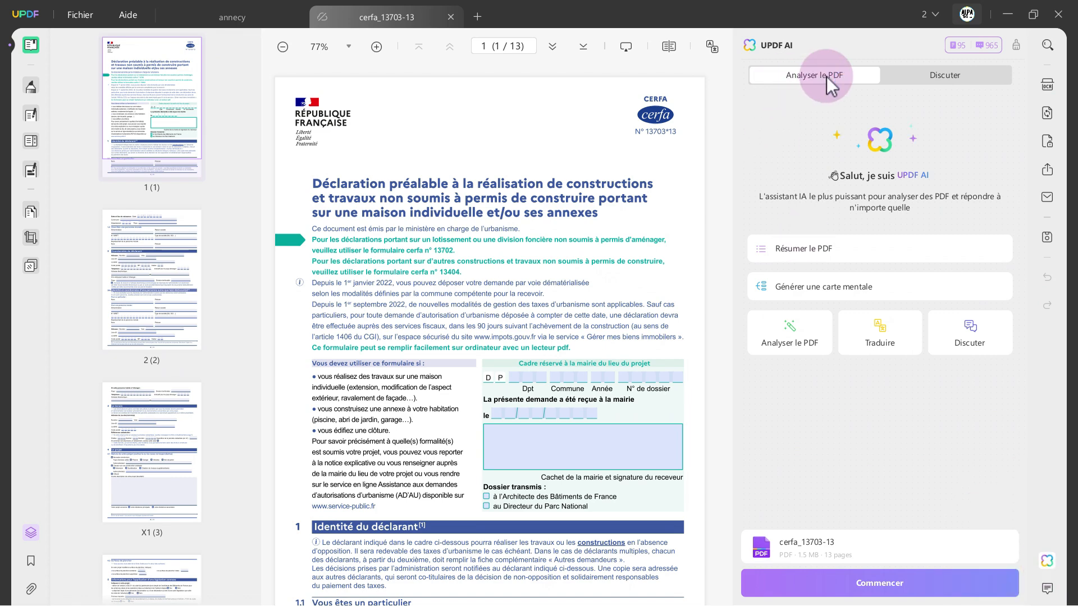
pyautogui.click(934, 77)
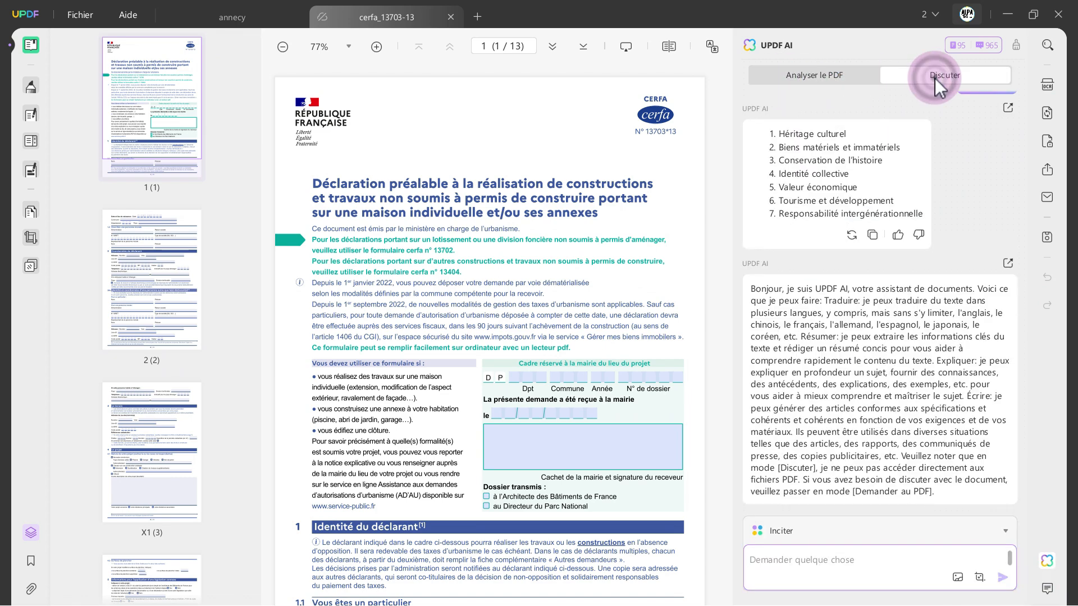
pyautogui.click(826, 77)
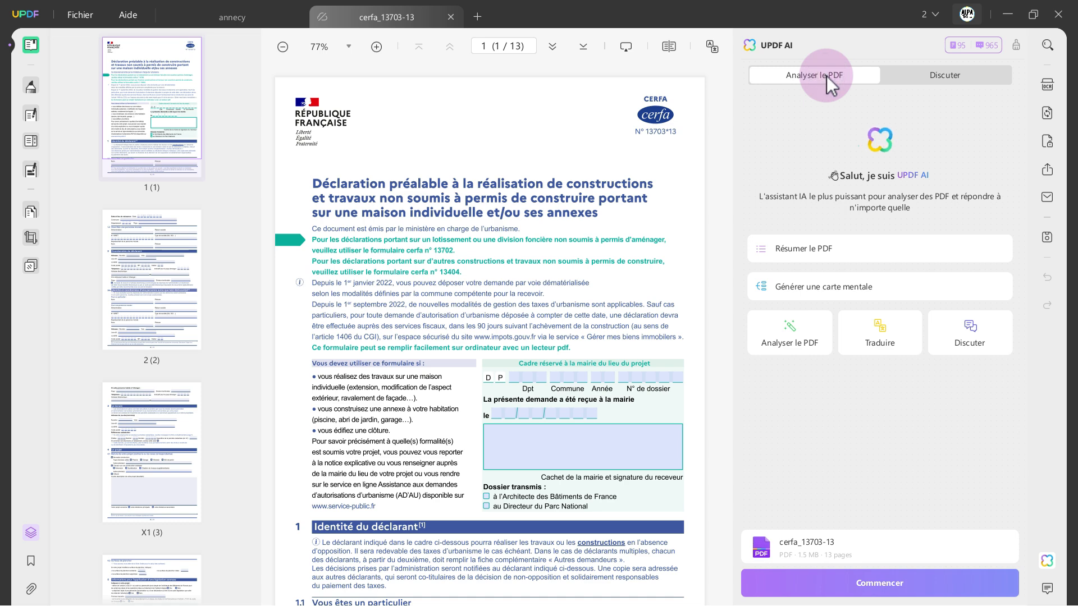
pyautogui.click(767, 264)
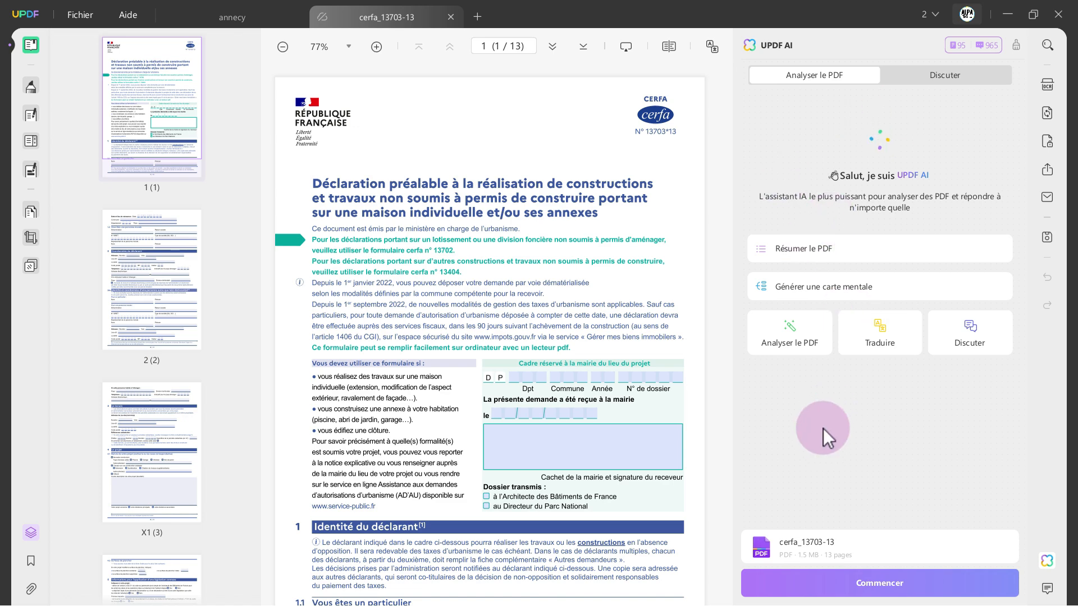
pyautogui.click(792, 254)
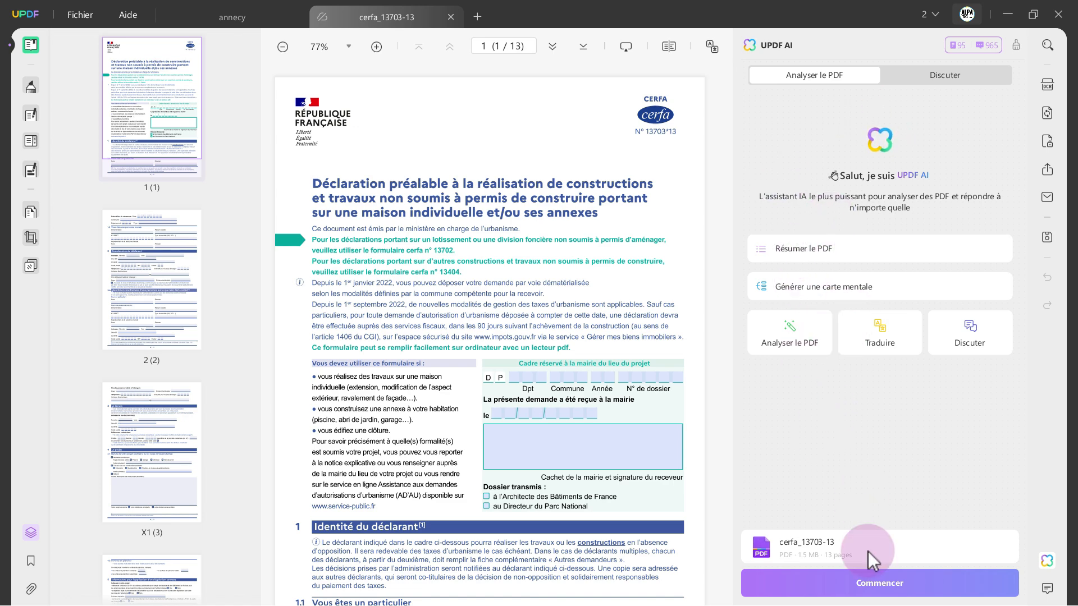
# - Start the AI analysis of cerfa_13703-13 and ask the suggested question "Quelles types de travaux peuvent être déclarés avec ce formulaire?"
pyautogui.click(874, 585)
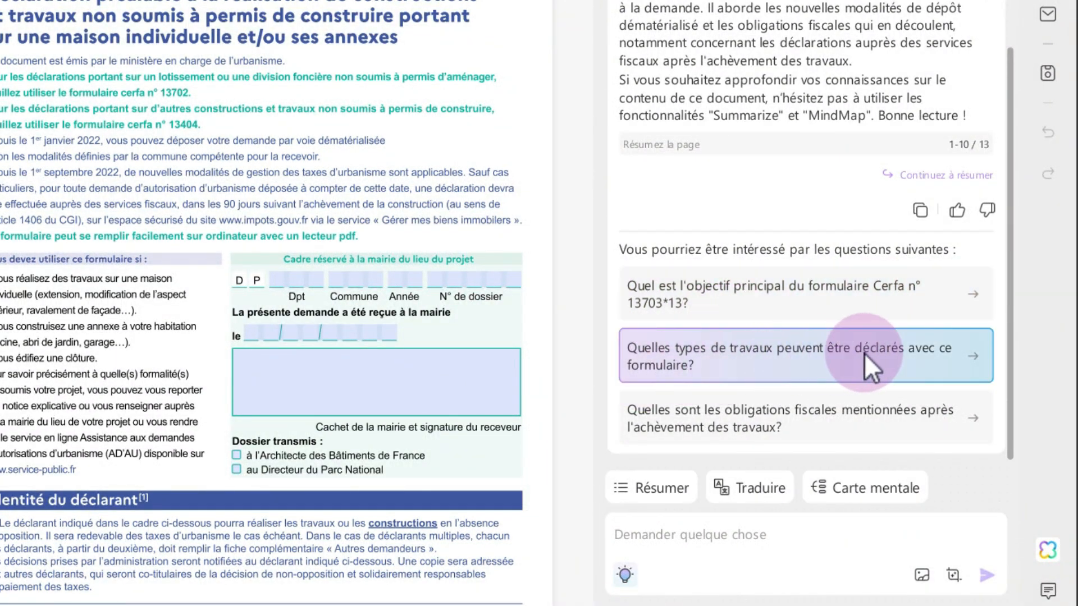
pyautogui.click(933, 362)
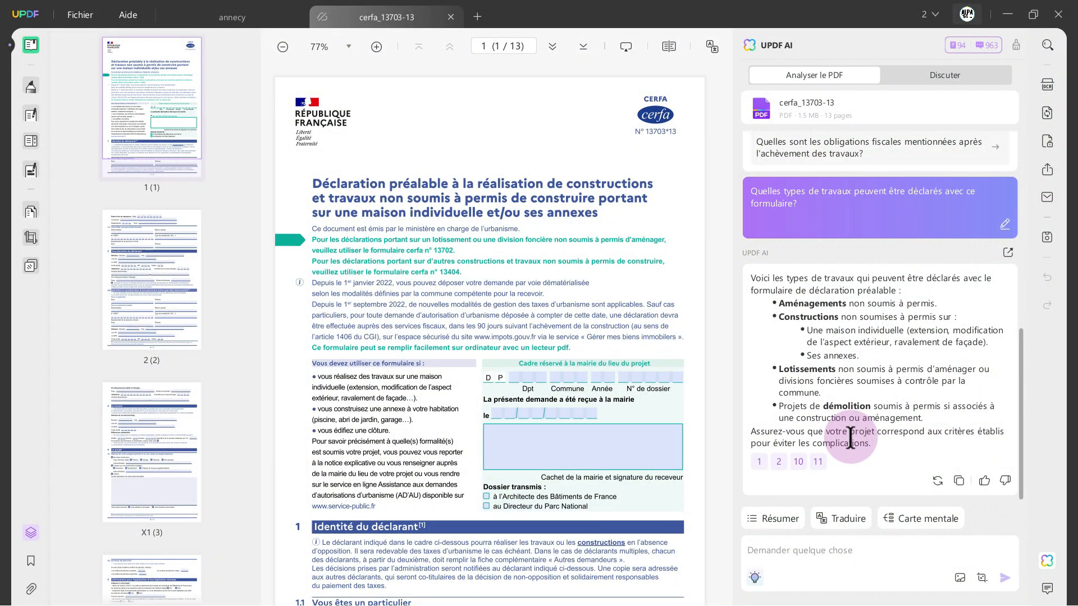
# - Read the assistant's introduction in Discuter mode, return to Analyser le PDF mode and close the assistant
pyautogui.click(929, 80)
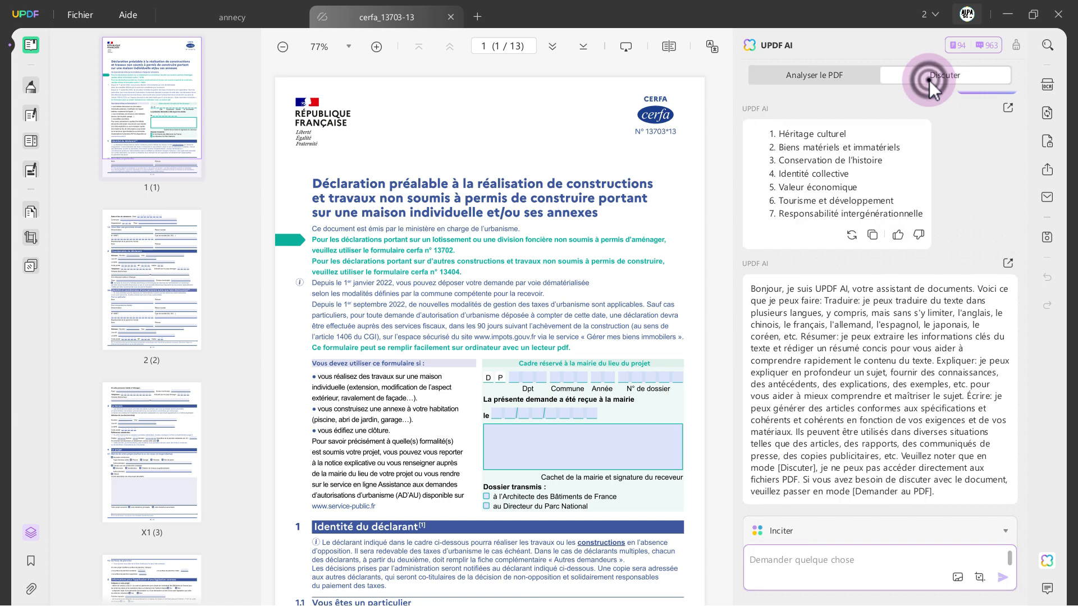
pyautogui.click(923, 308)
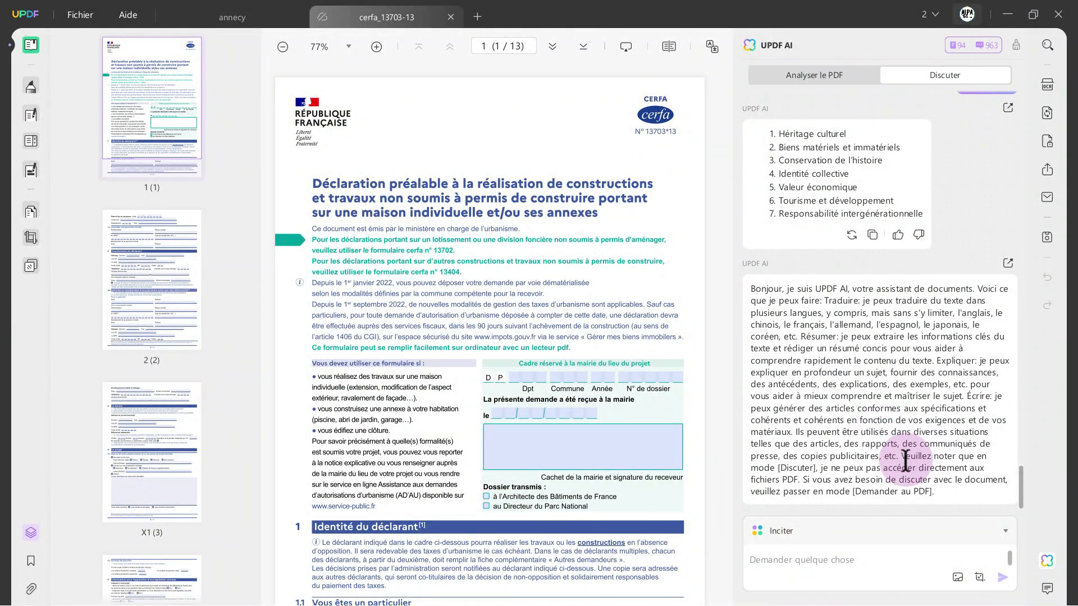
pyautogui.moveTo(905, 456); pyautogui.dragTo(941, 497)
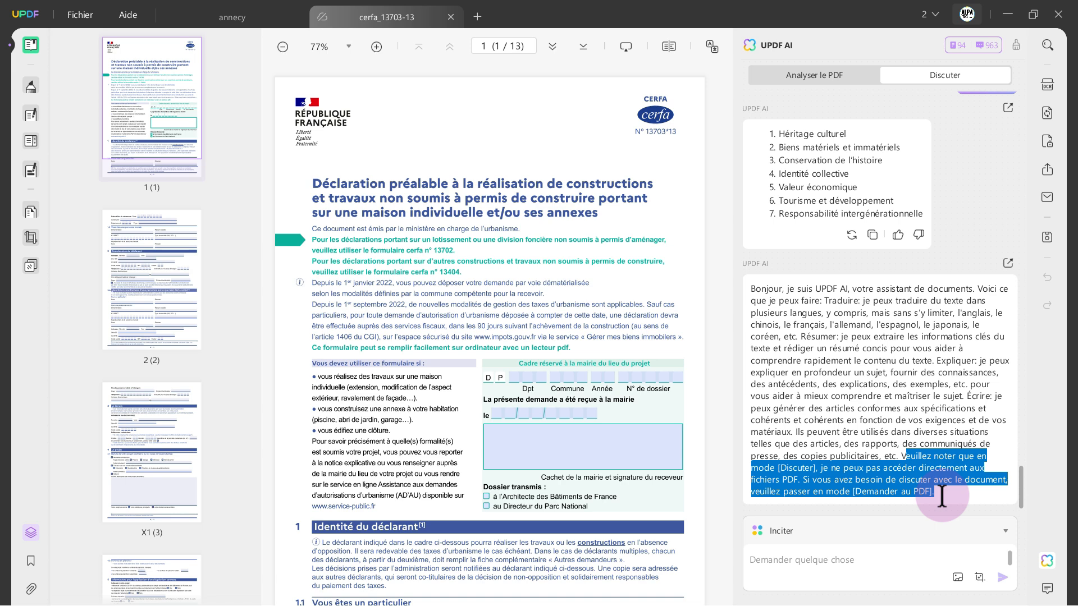
pyautogui.click(848, 224)
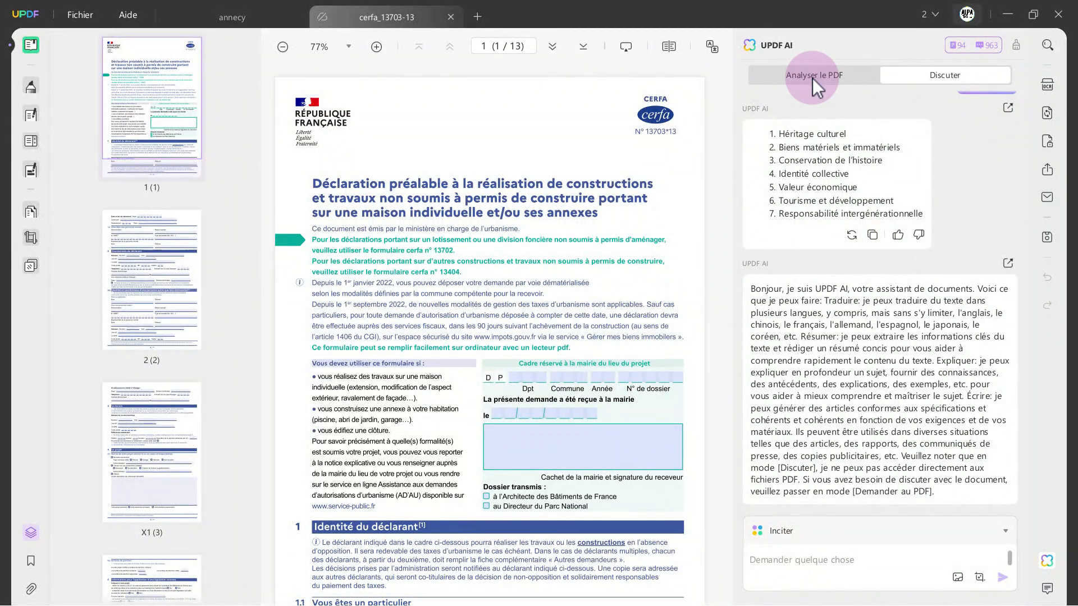
pyautogui.click(813, 79)
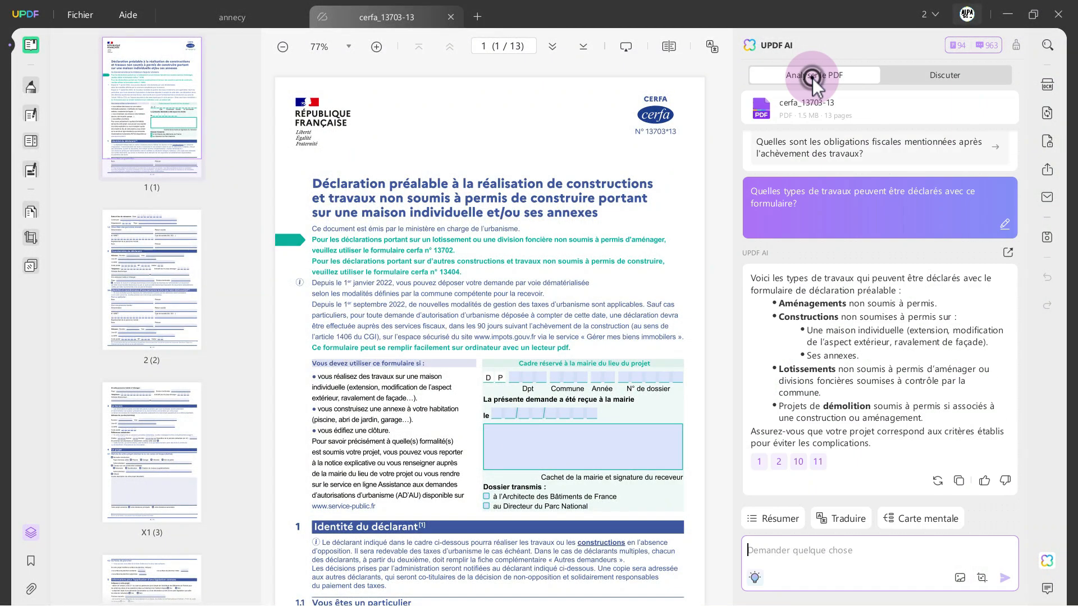
pyautogui.click(1047, 561)
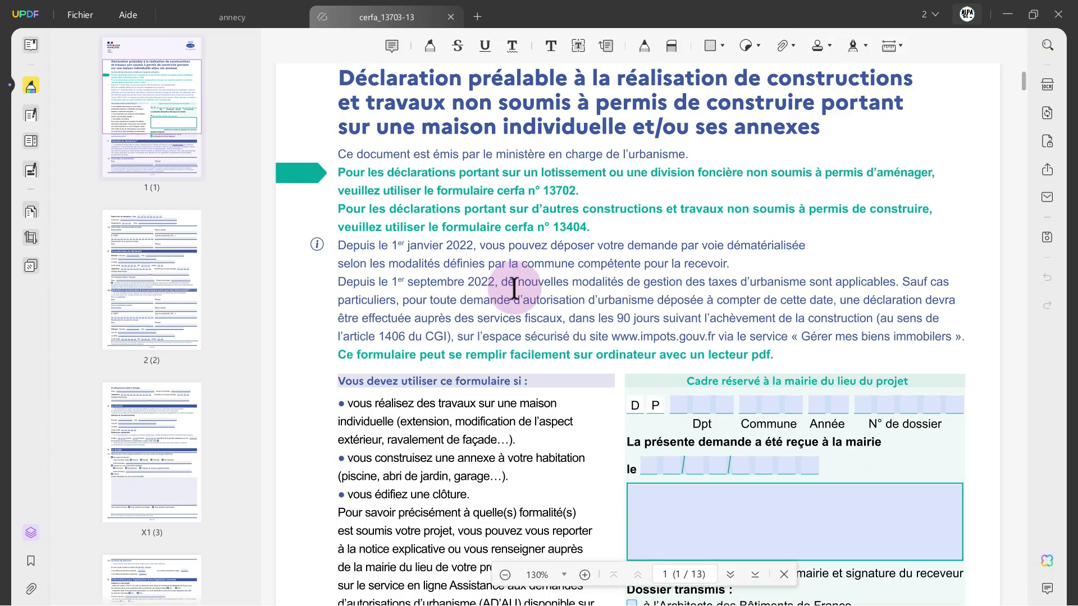
# - Have UPDF AI explain the page 4 passage from "Vous devrez produire" to "monuments historiques"
pyautogui.scroll(-15, 519, 308)
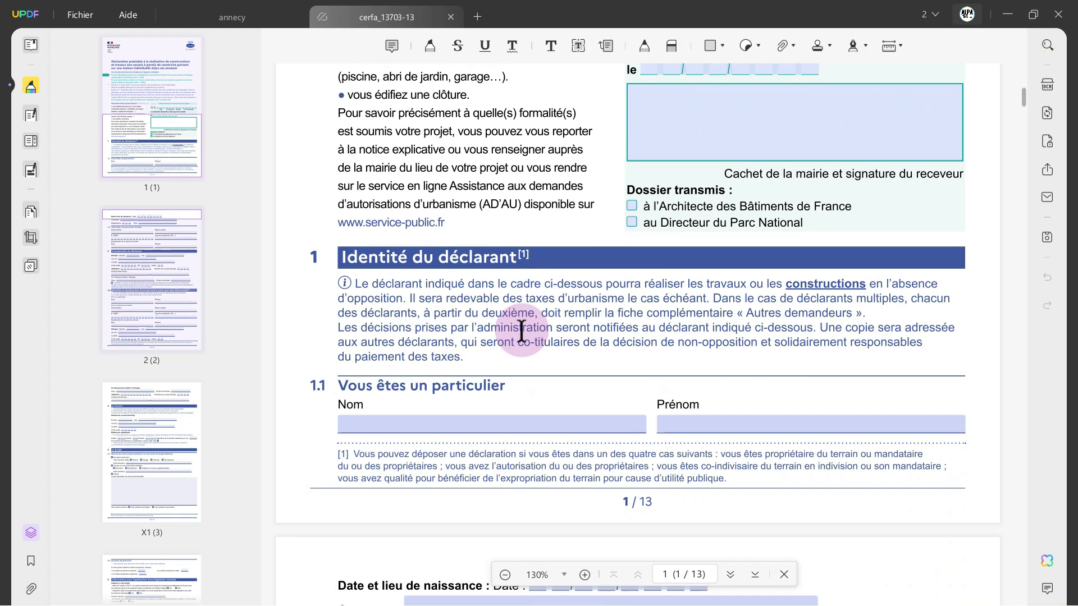
pyautogui.scroll(-20, 521, 331)
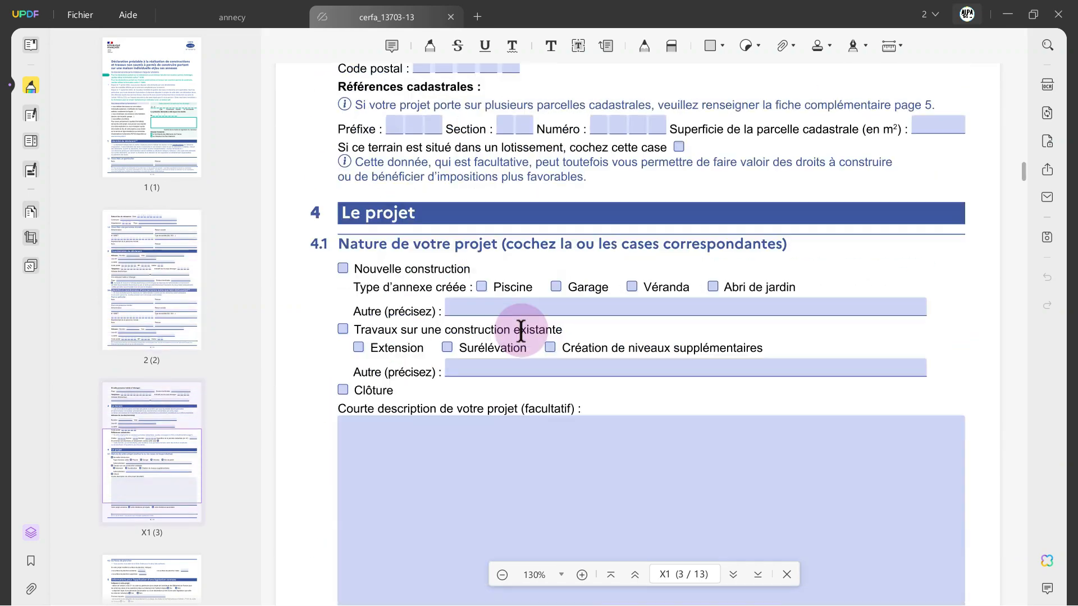
pyautogui.scroll(-12, 520, 330)
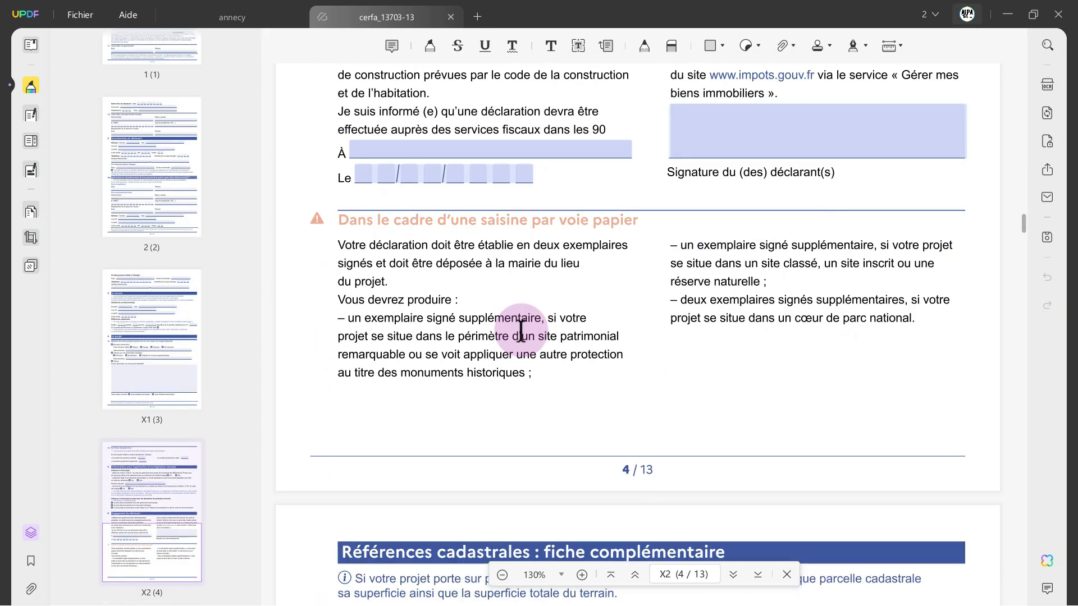
pyautogui.scroll(1, 416, 269)
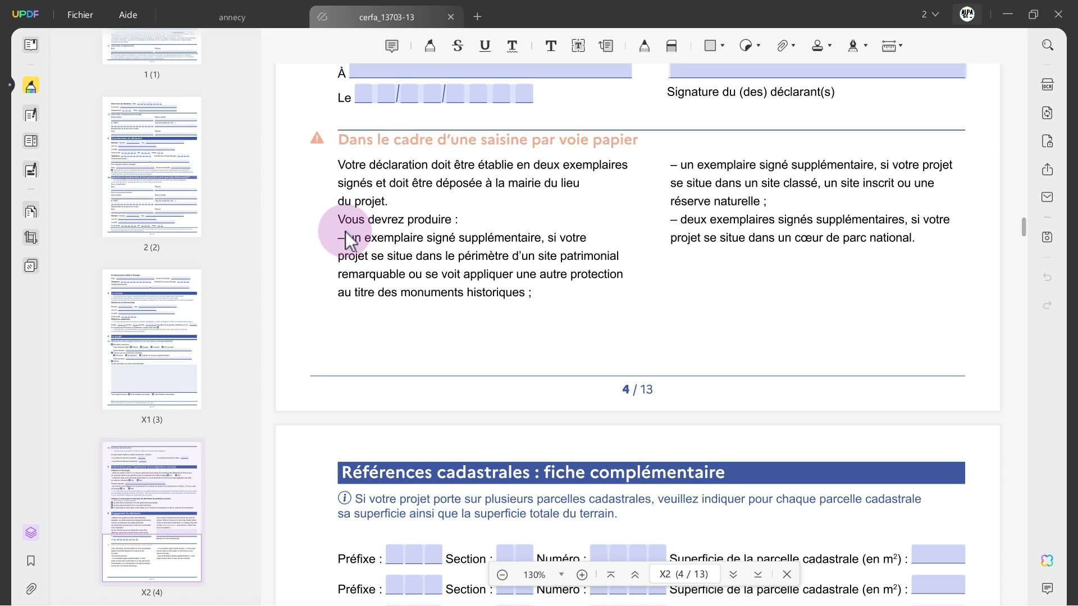
pyautogui.moveTo(337, 221); pyautogui.dragTo(528, 298)
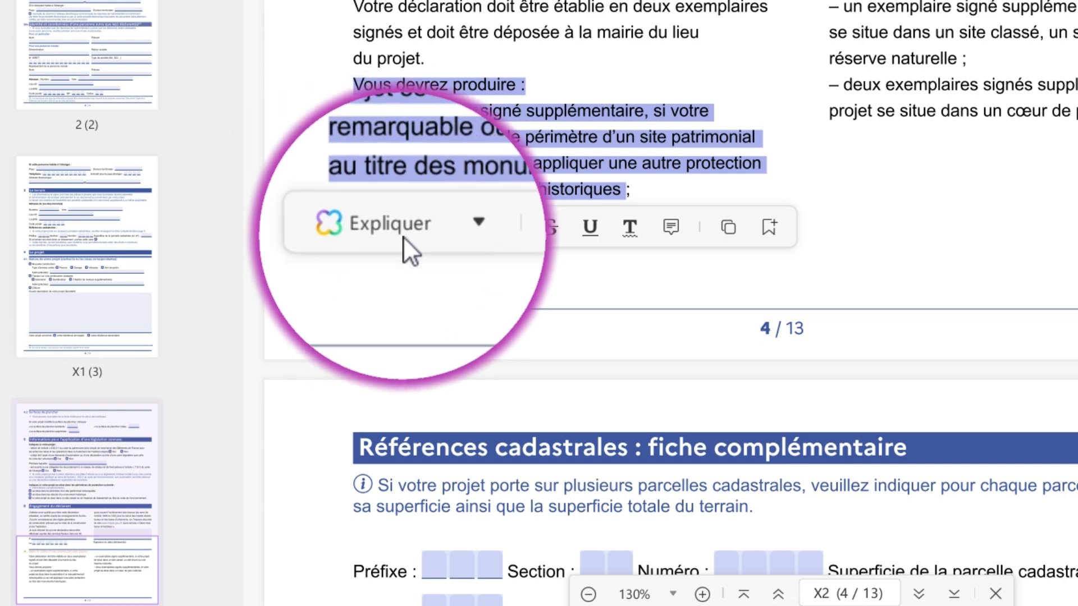
pyautogui.click(453, 229)
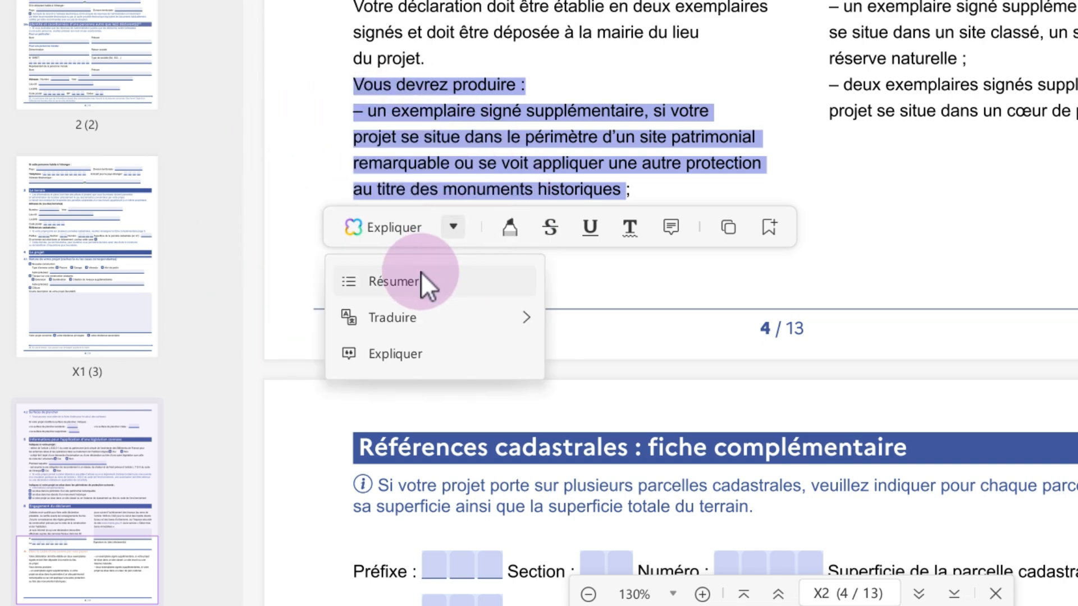
pyautogui.moveTo(420, 316)
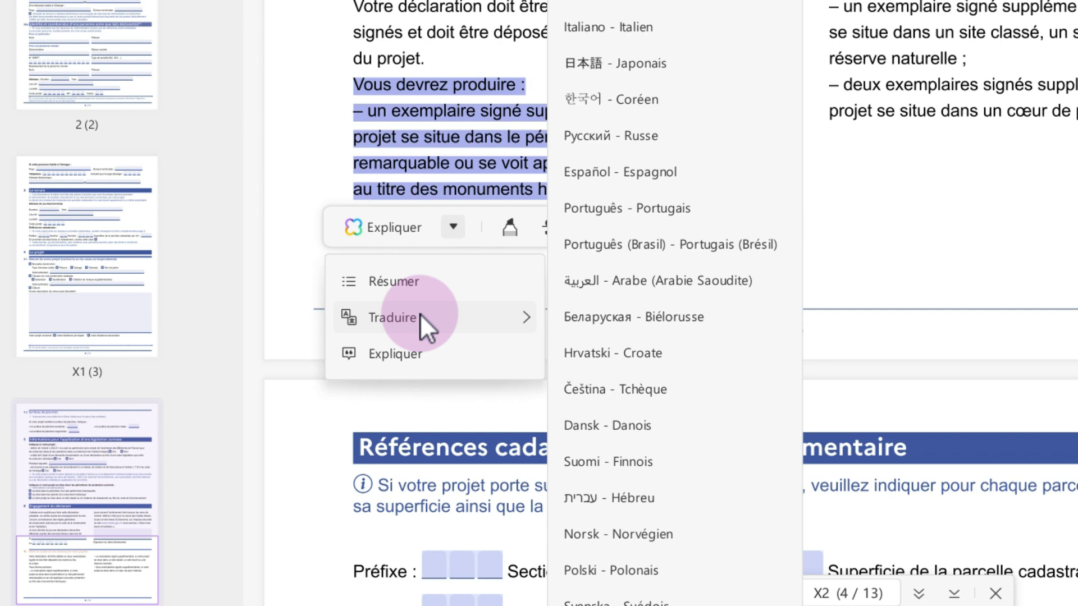
pyautogui.click(420, 355)
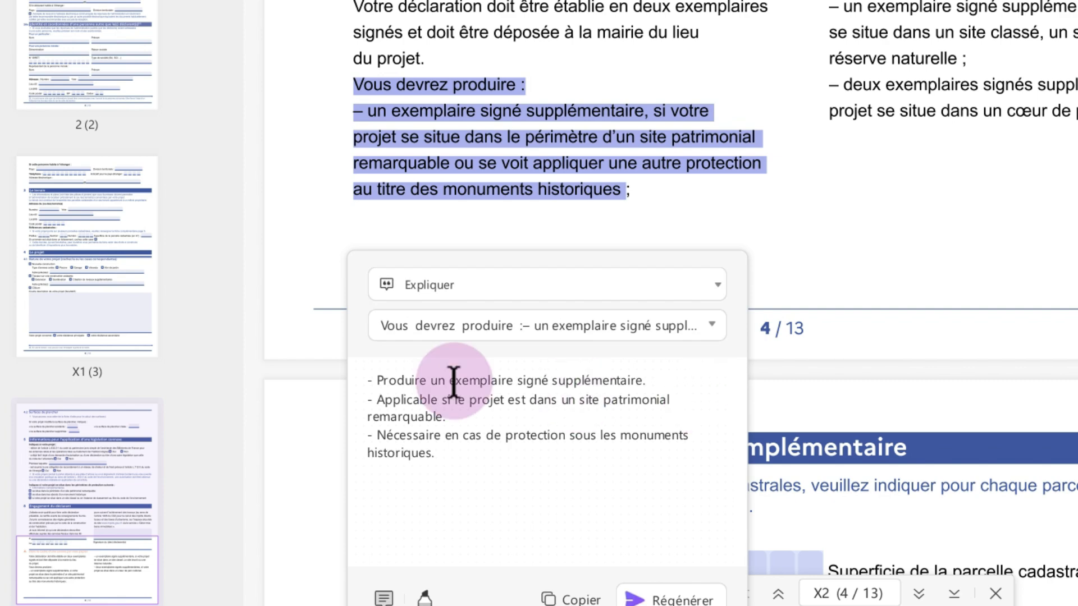
# - Translate the selected passage into Swedish (Svenska - Suédois) with UPDF AI and select the translated text
pyautogui.click(718, 286)
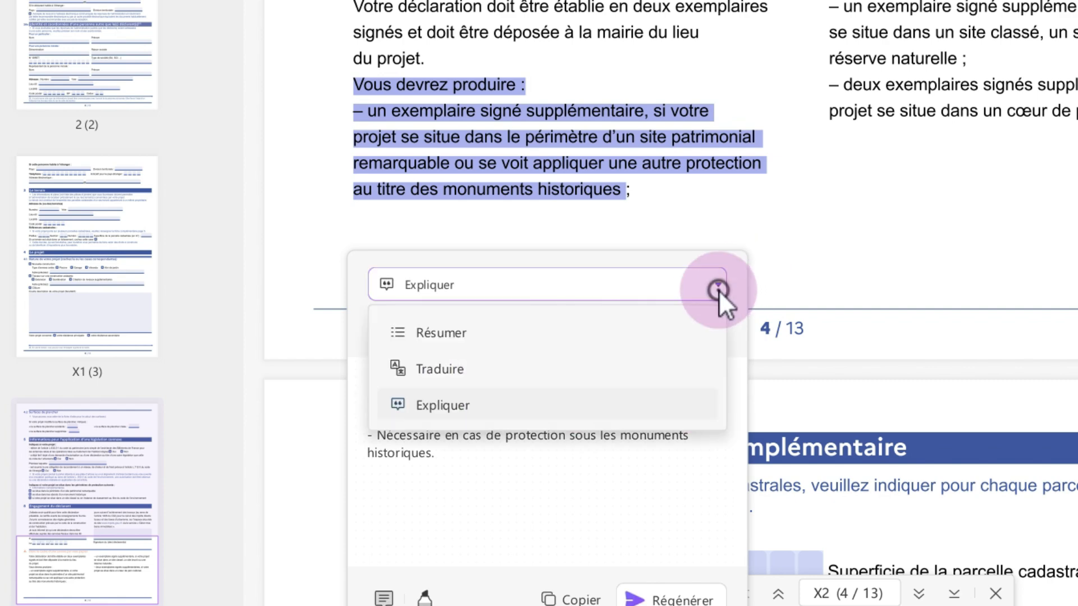
pyautogui.click(487, 364)
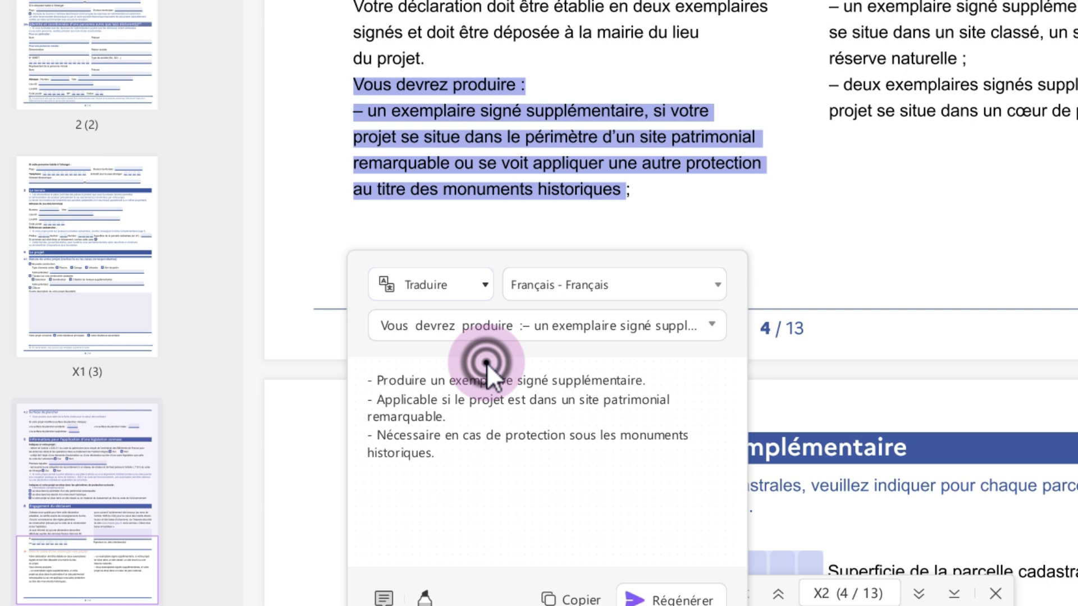
pyautogui.click(716, 292)
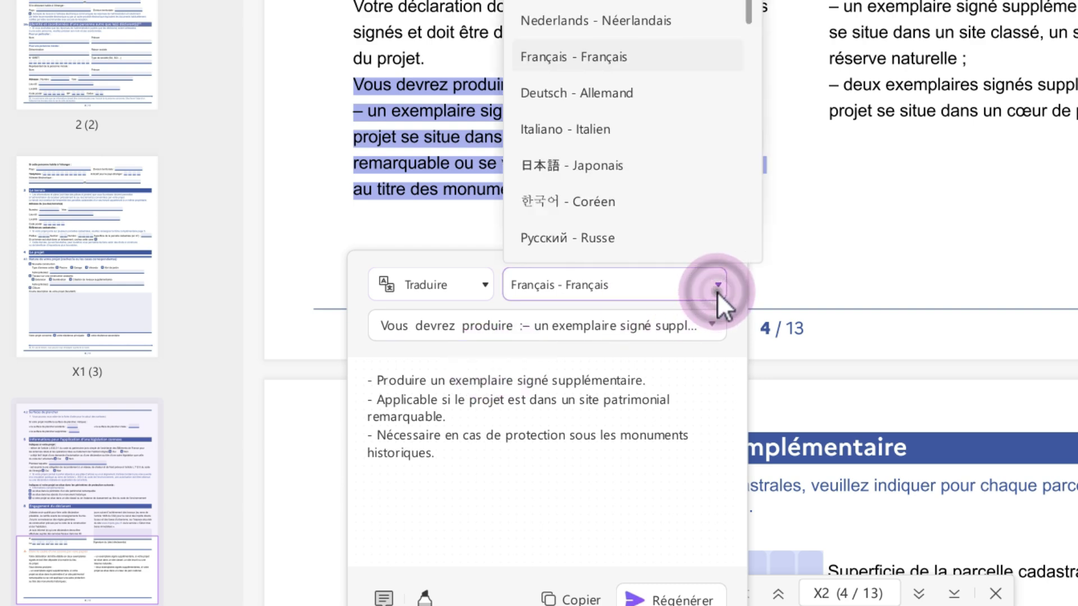
pyautogui.scroll(-3, 649, 188)
pyautogui.scroll(-3, 638, 109)
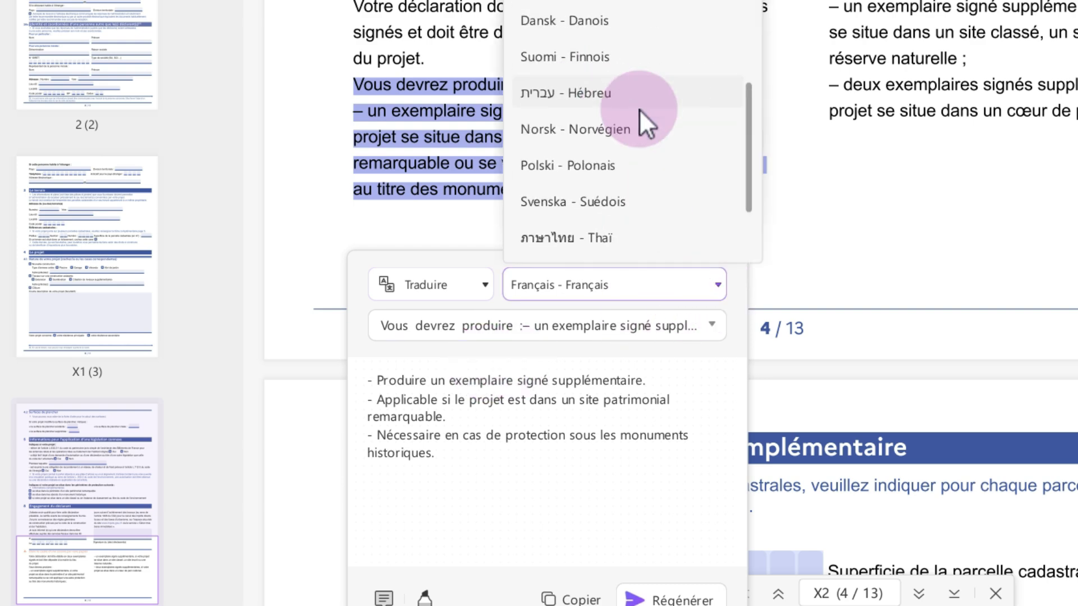
pyautogui.click(610, 197)
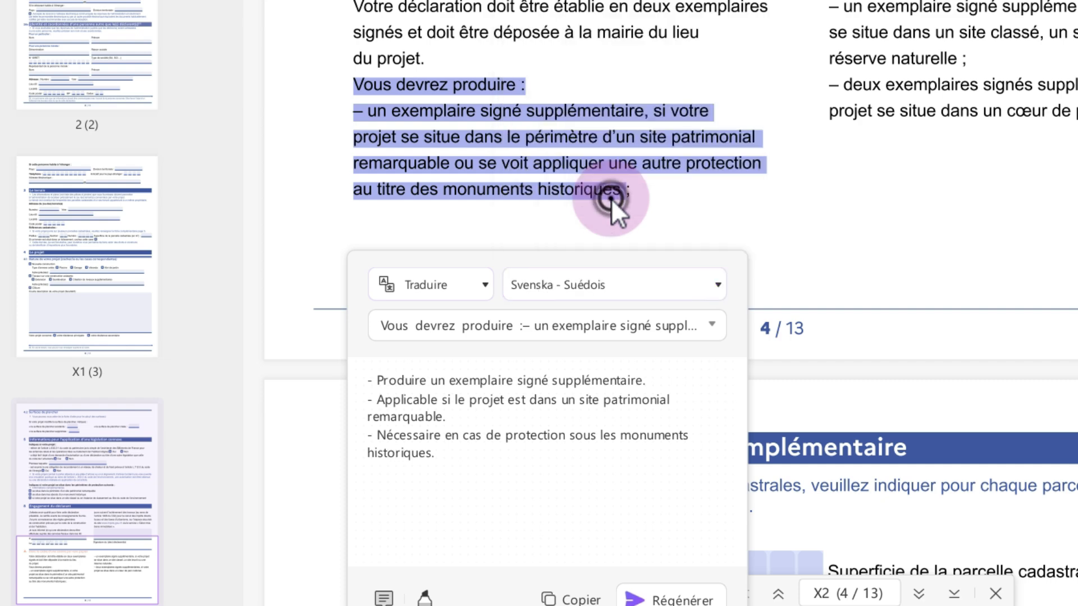
pyautogui.click(680, 587)
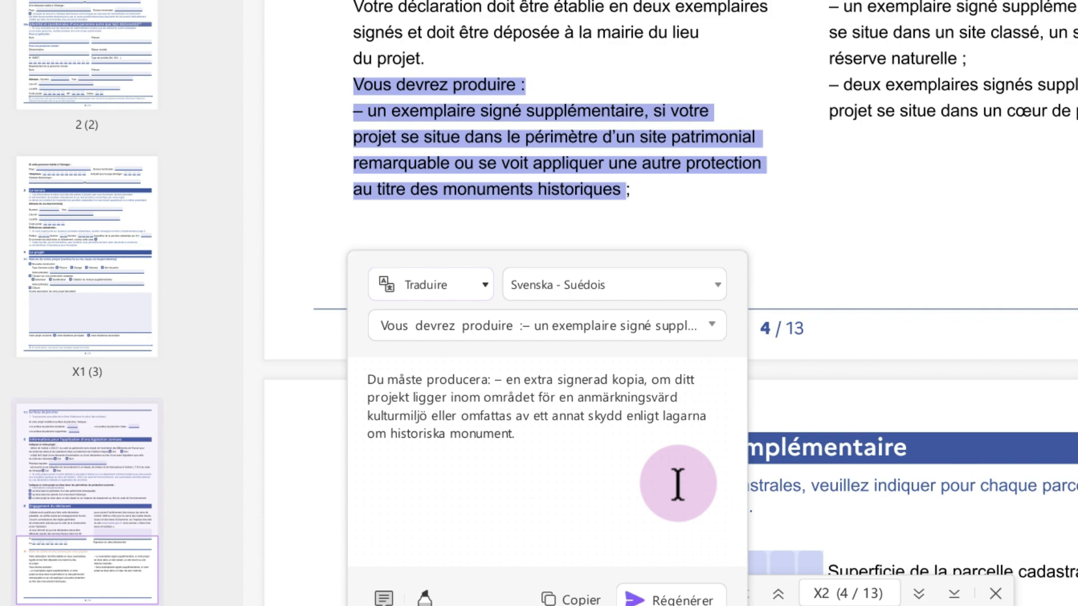
pyautogui.moveTo(366, 382); pyautogui.dragTo(705, 517)
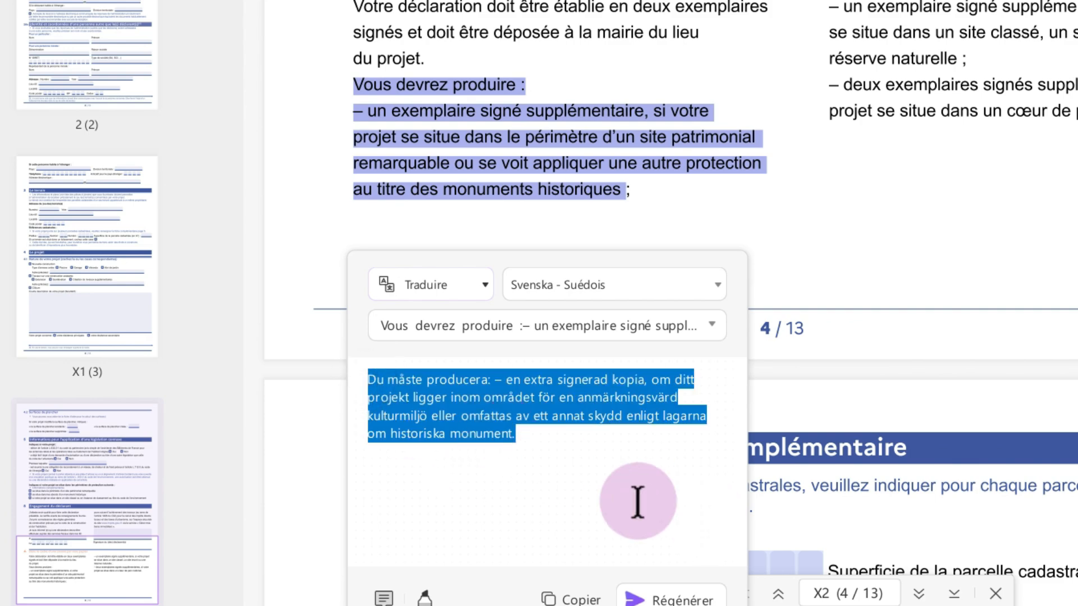
# - Deselect the Swedish translation and dismiss the UPDF AI translation window
pyautogui.click(638, 501)
pyautogui.click(850, 251)
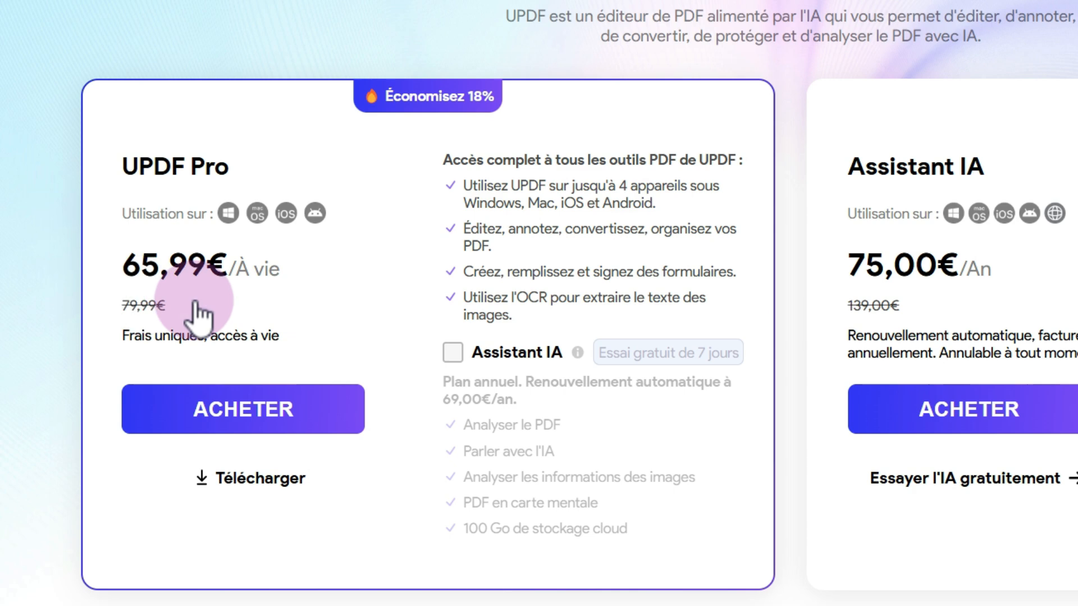
# - On the UPDF promotion page, check the UPDF Pro lifetime offer, add the Assistant IA option and read its annual renewal price
pyautogui.moveTo(285, 276); pyautogui.dragTo(239, 281)
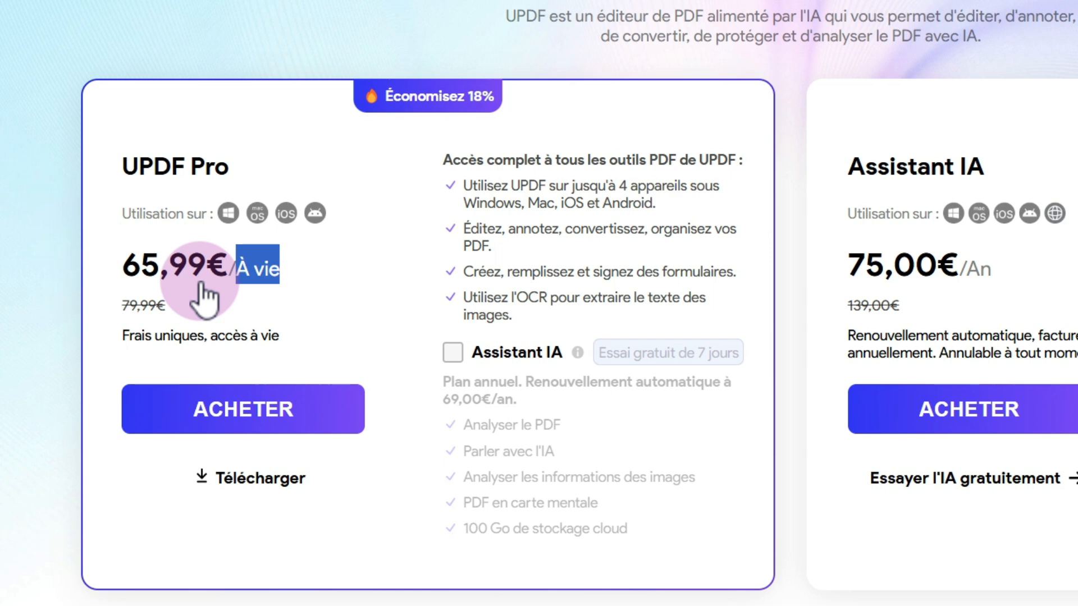
pyautogui.click(321, 307)
pyautogui.click(453, 353)
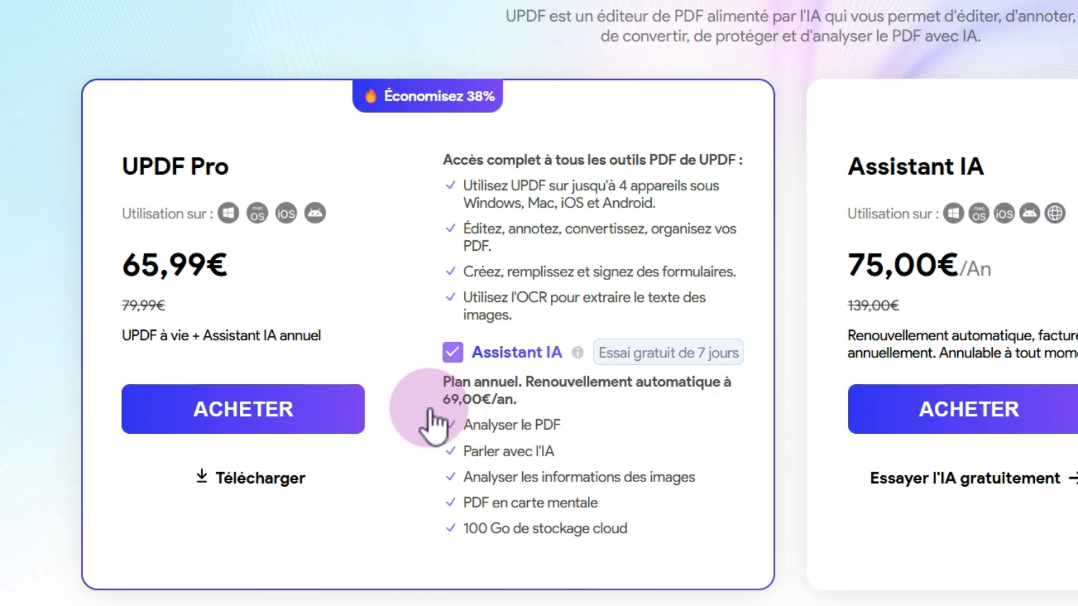
pyautogui.moveTo(436, 399); pyautogui.dragTo(520, 416)
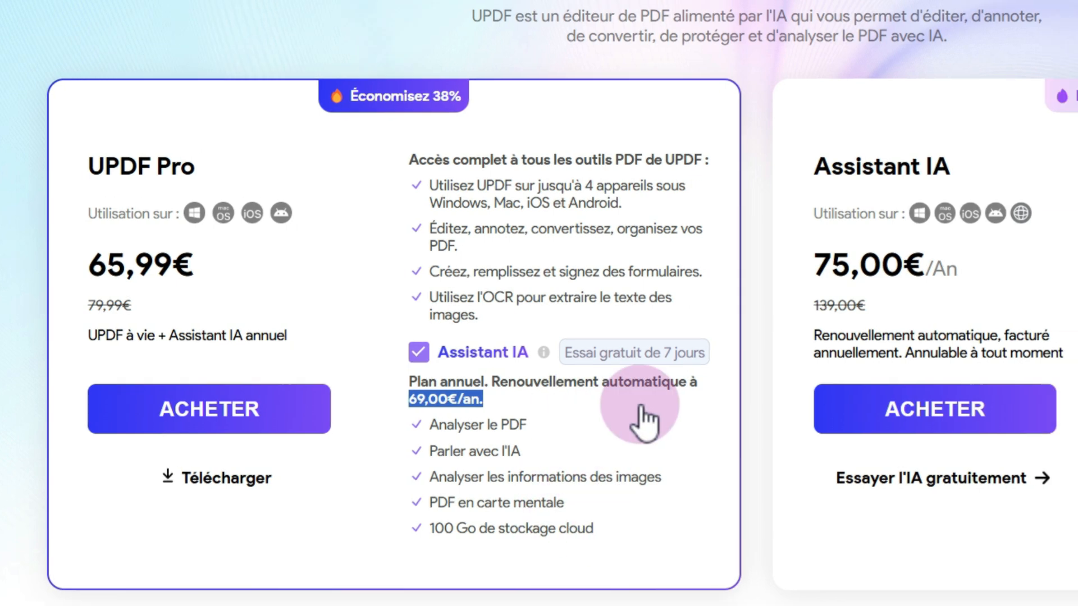
pyautogui.click(675, 405)
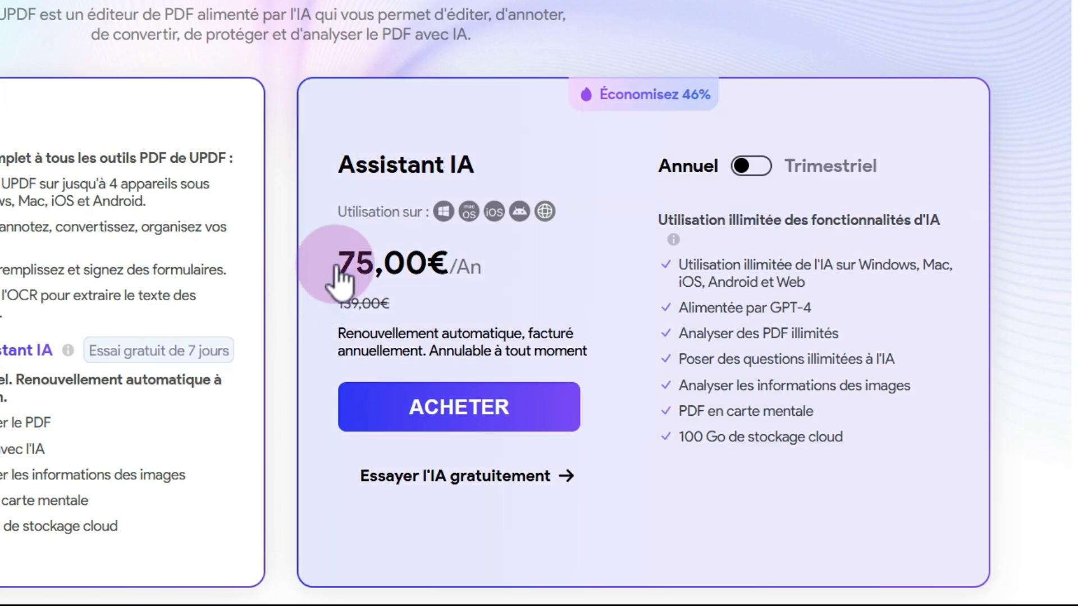
# - Compare the Assistant IA plan's Annuel and Trimestriel prices, return to Annuel and check which GPT model powers it
pyautogui.moveTo(337, 263); pyautogui.dragTo(458, 281)
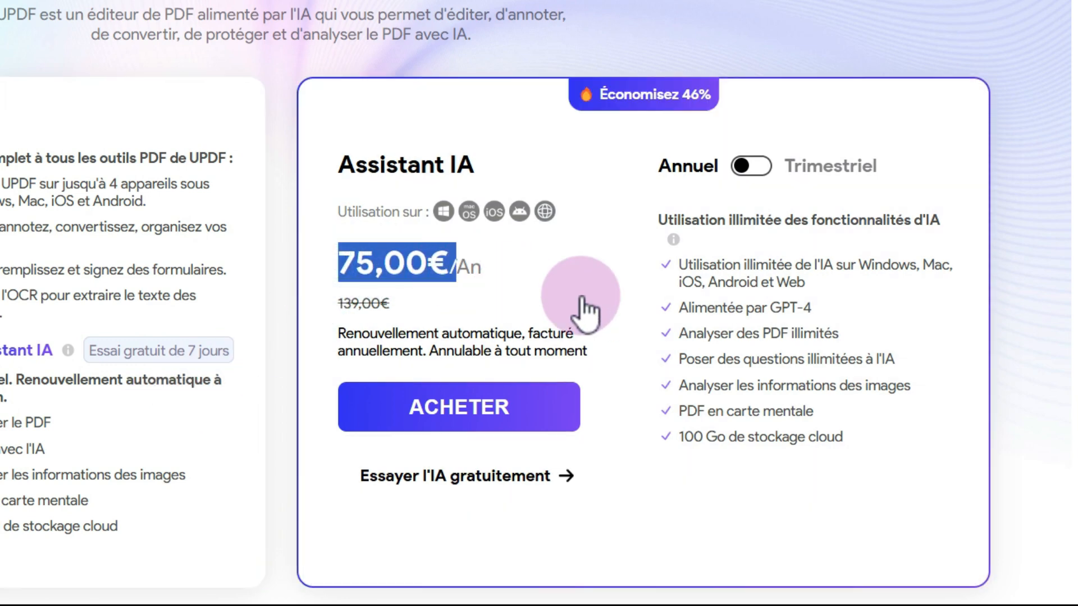
pyautogui.click(581, 303)
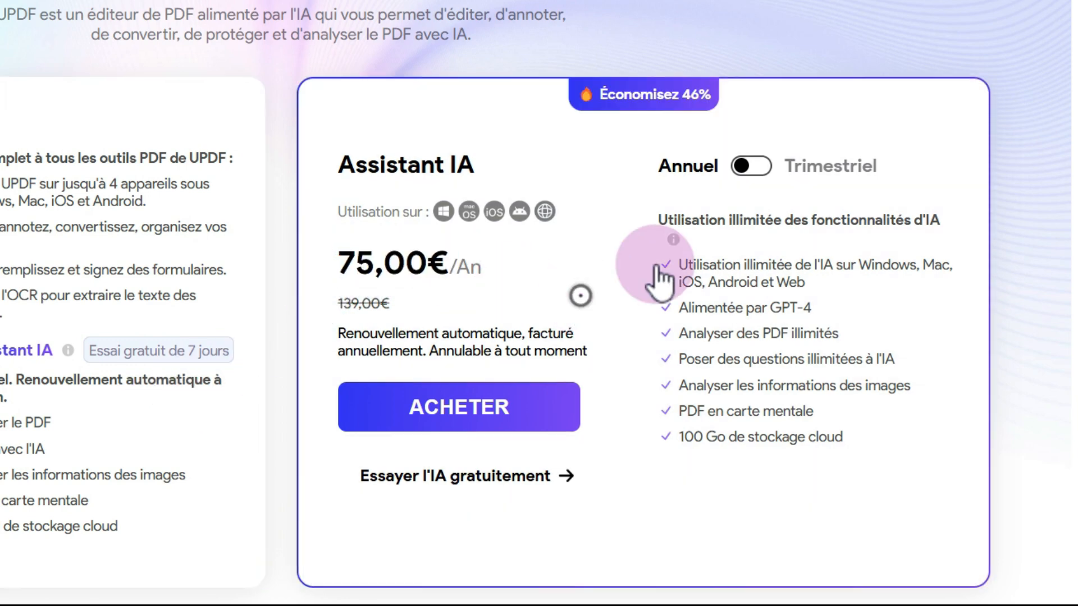
pyautogui.click(757, 165)
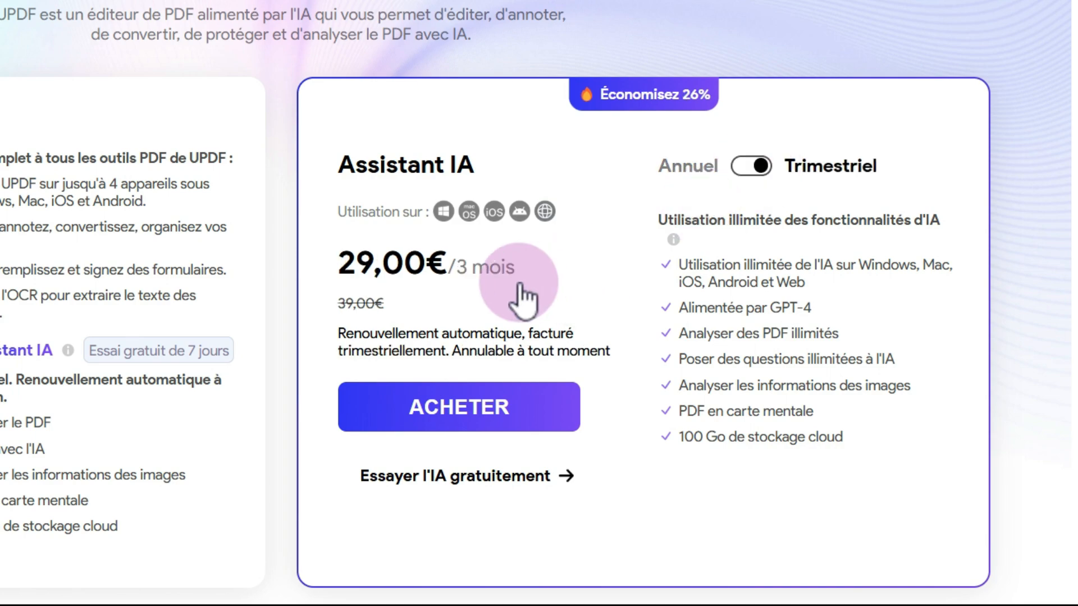
pyautogui.moveTo(403, 264); pyautogui.dragTo(445, 284)
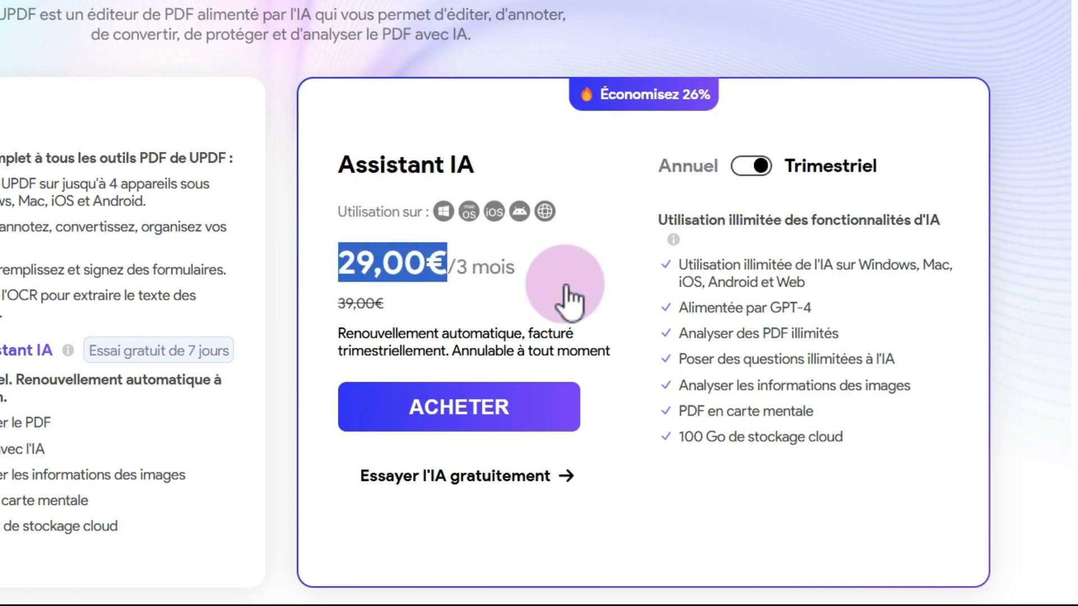
pyautogui.click(739, 167)
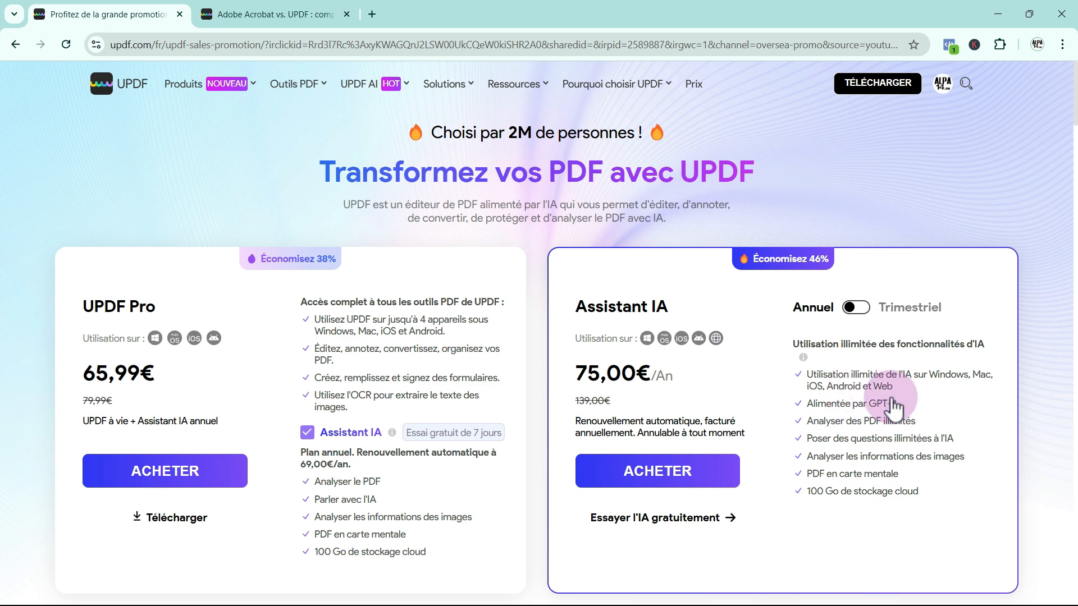
pyautogui.moveTo(902, 402); pyautogui.dragTo(855, 415)
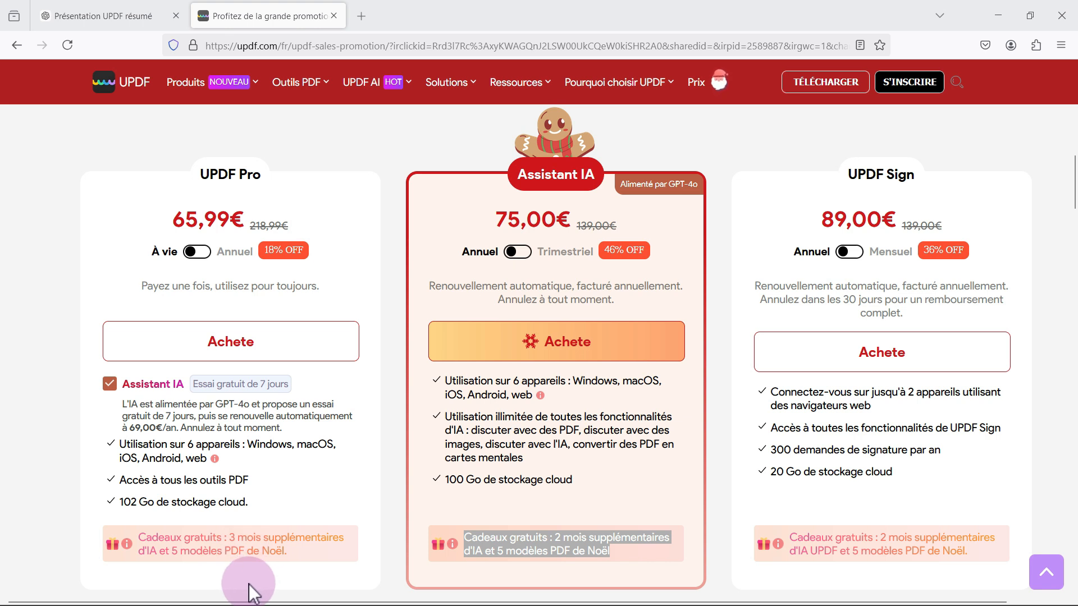
# - On the Christmas promotion page, compare the free extra AI months offered with UPDF Pro and Assistant IA
pyautogui.moveTo(229, 537); pyautogui.dragTo(349, 543)
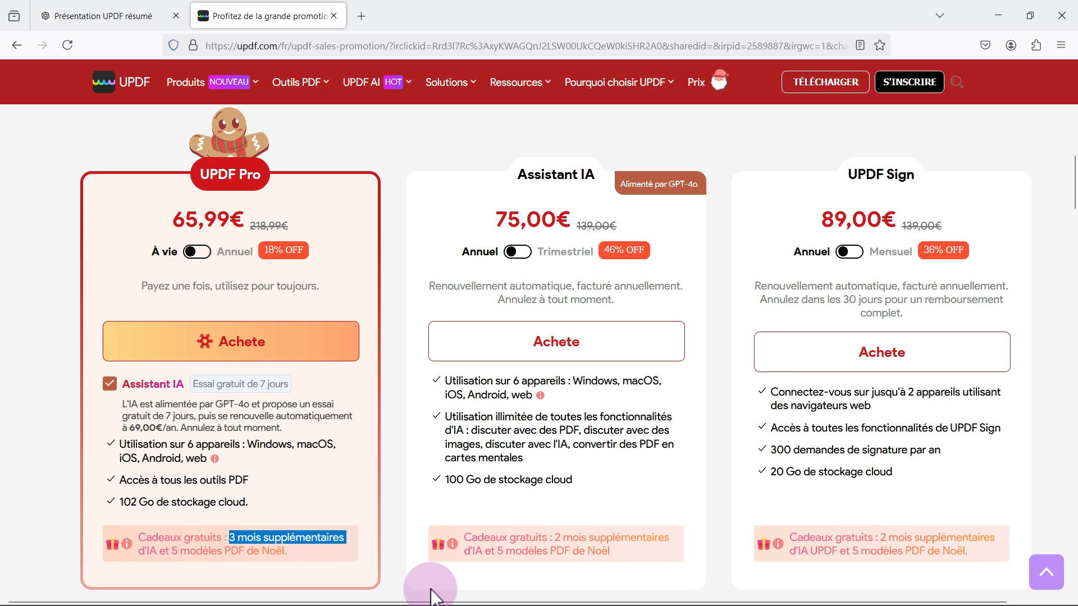
pyautogui.moveTo(555, 538); pyautogui.dragTo(673, 540)
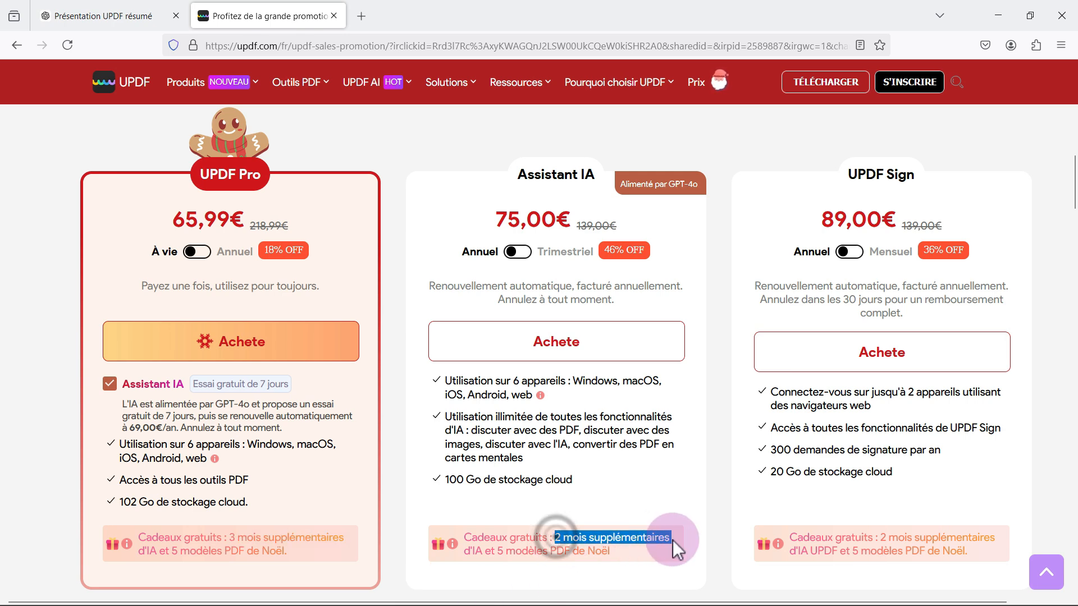